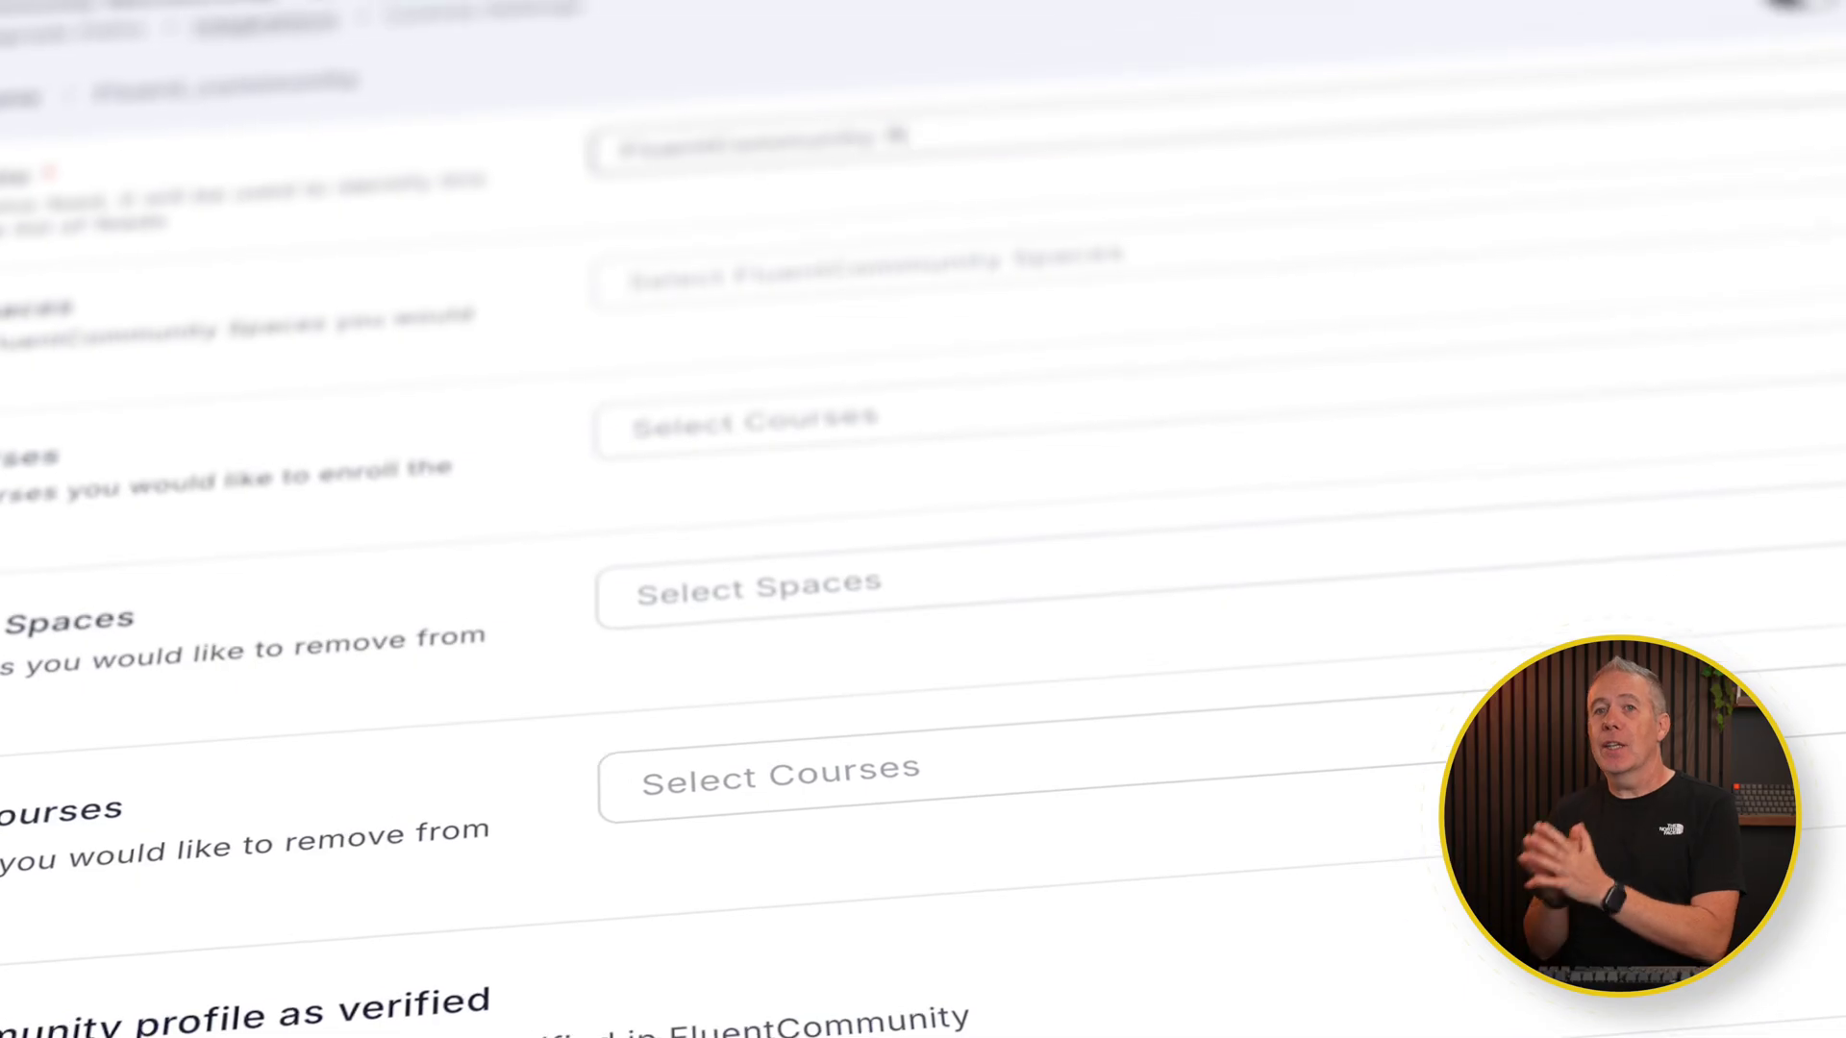
Remove customers from the Start Here (Get Started) space and the Streamline Your Bricks Workflow and Bricks Builder 101 courses.
left_click(731, 588)
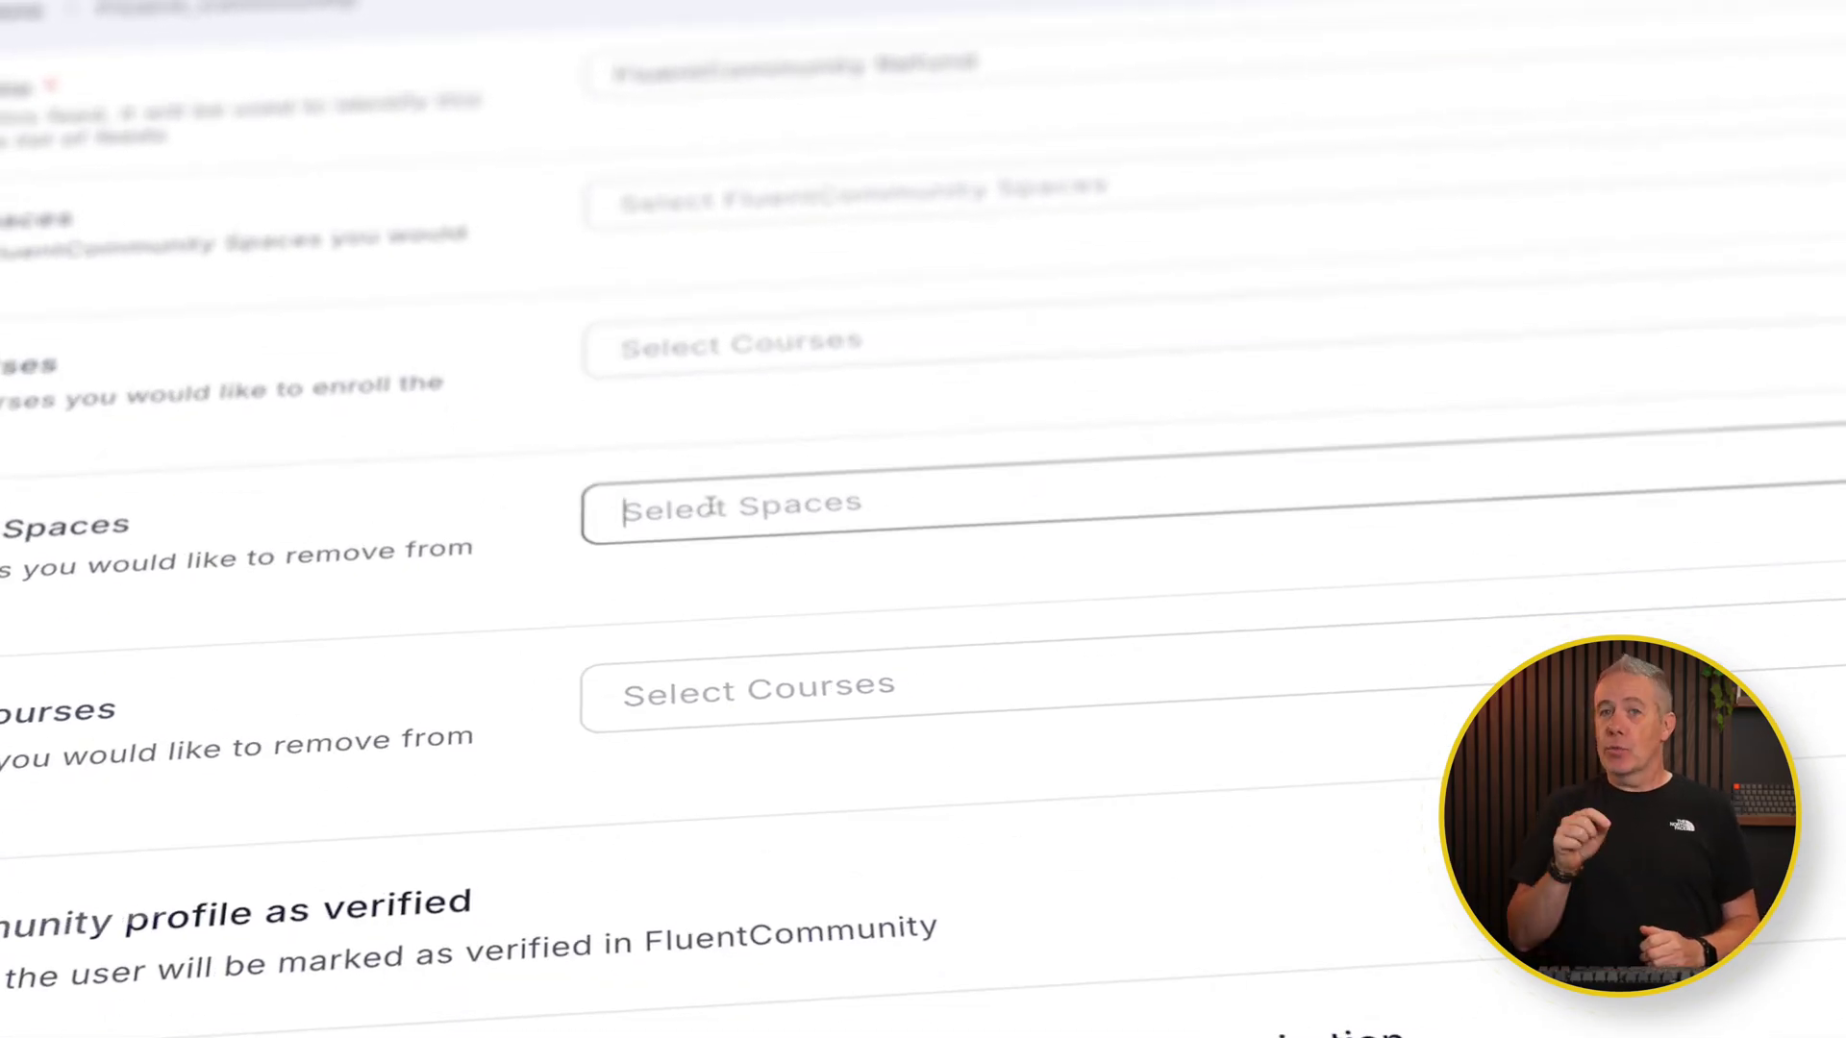
left_click(709, 613)
left_click(673, 692)
left_click(707, 790)
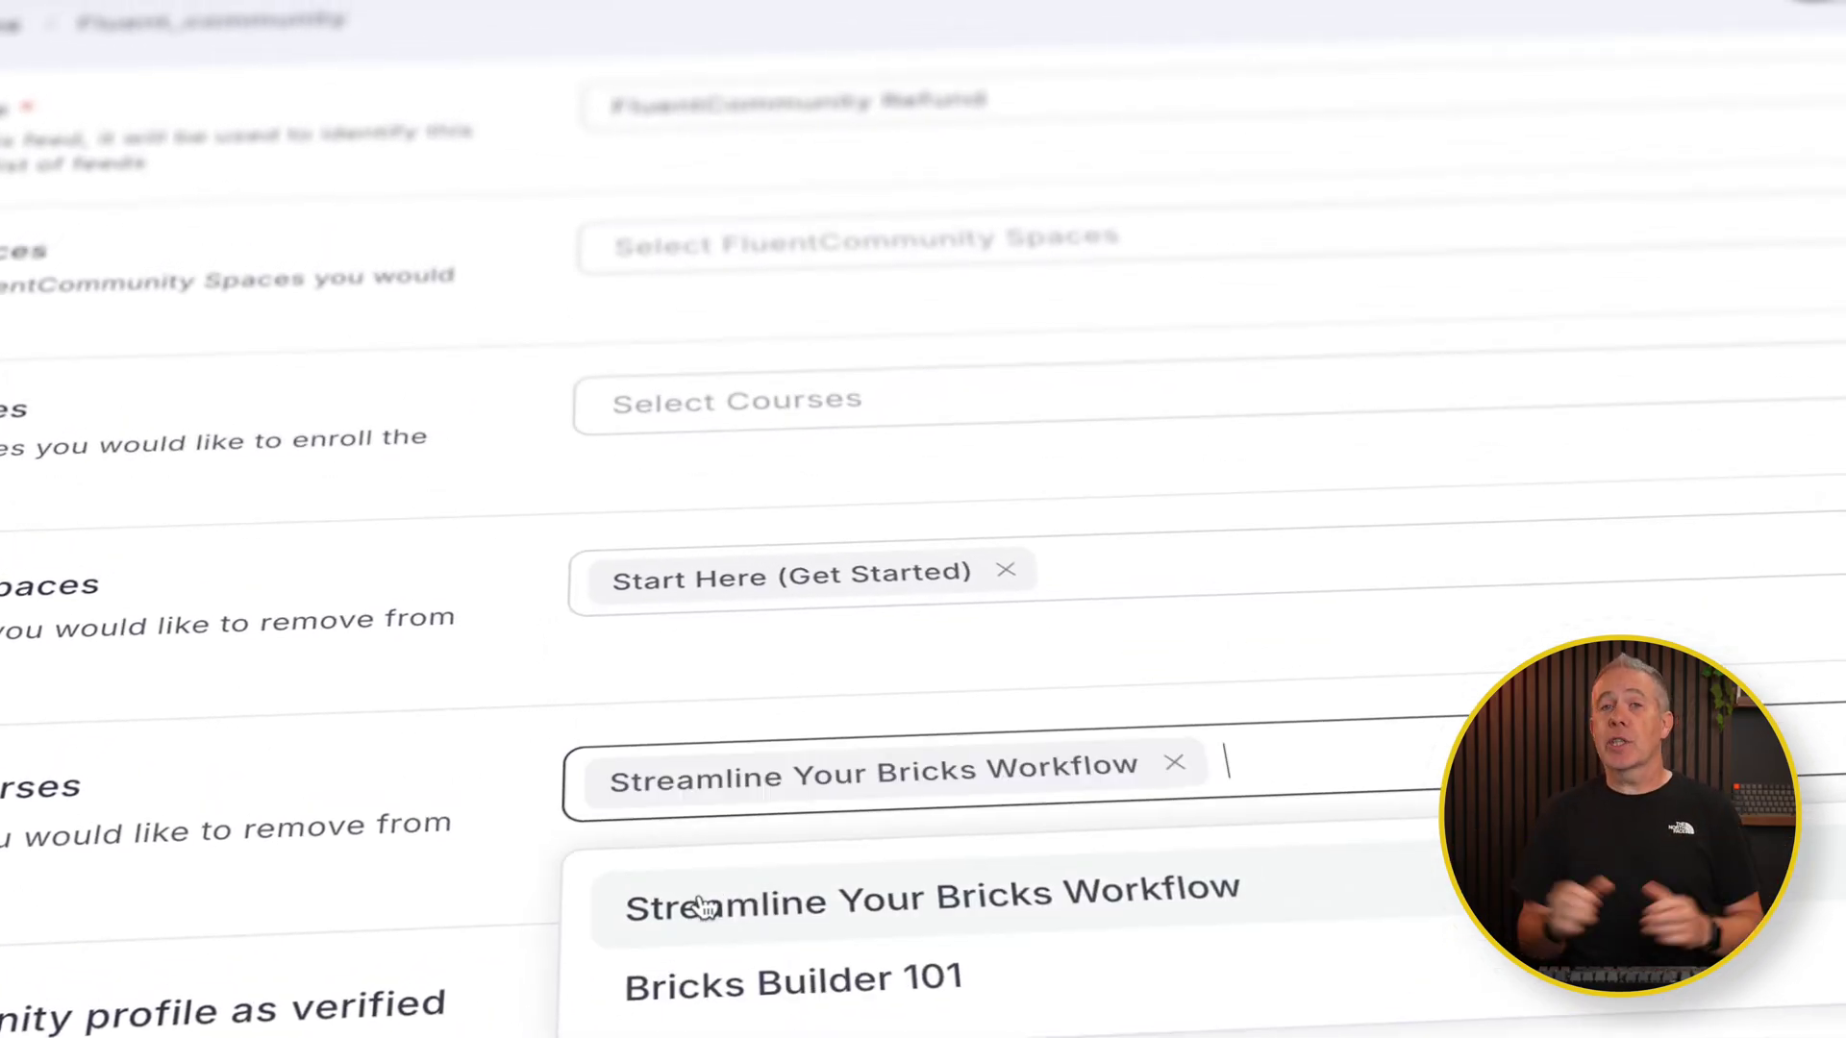
left_click(706, 985)
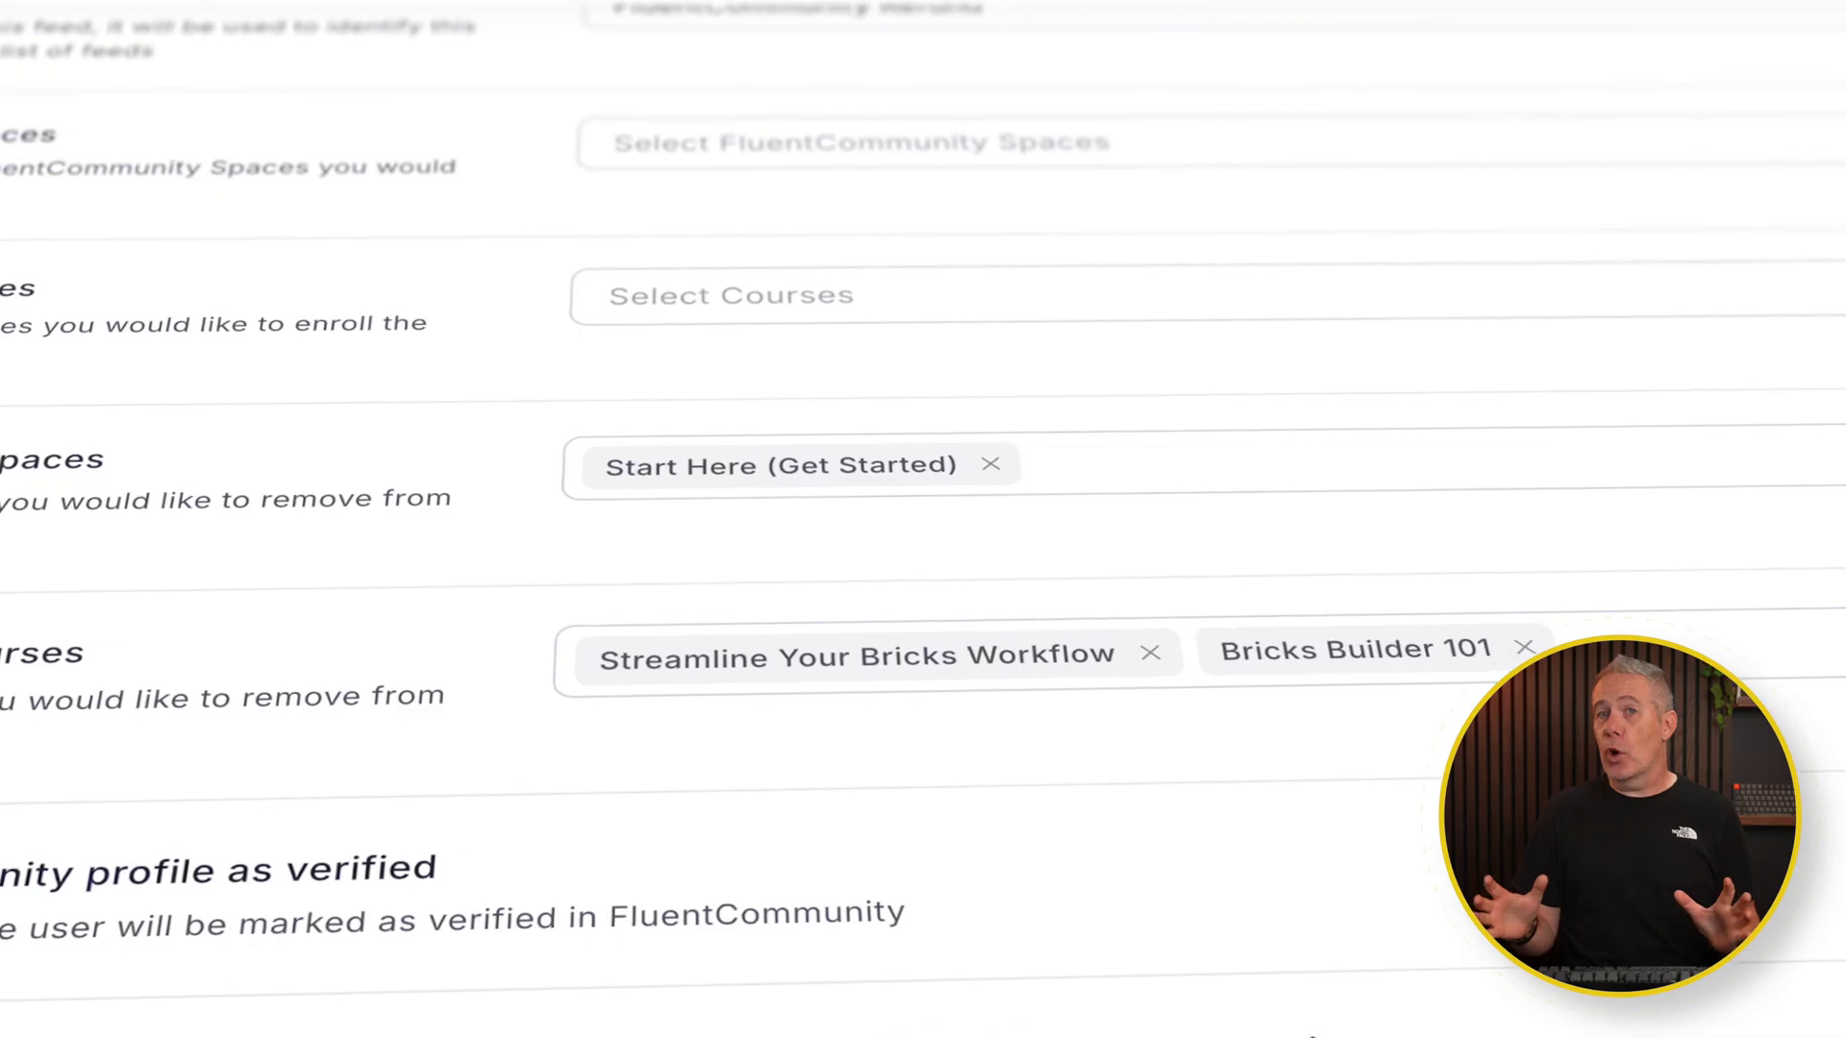
left_click(1313, 1036)
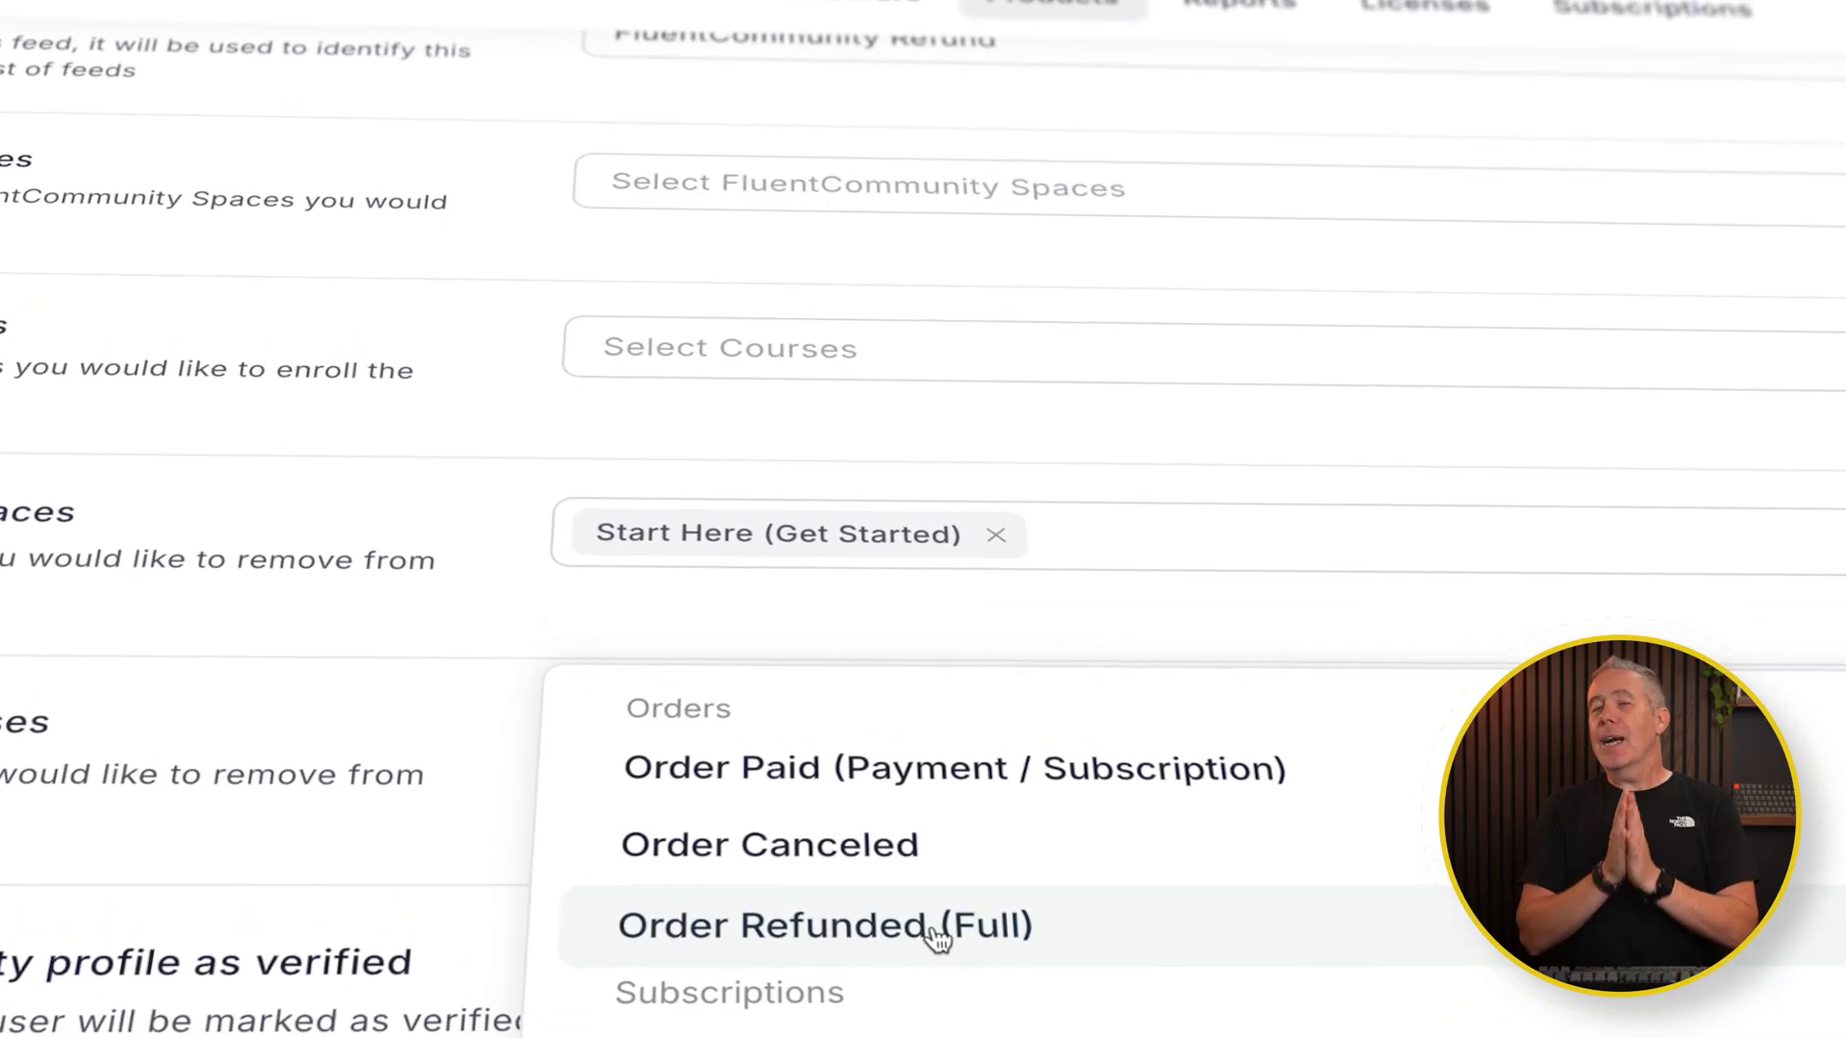
scroll(937, 937, "down", 3)
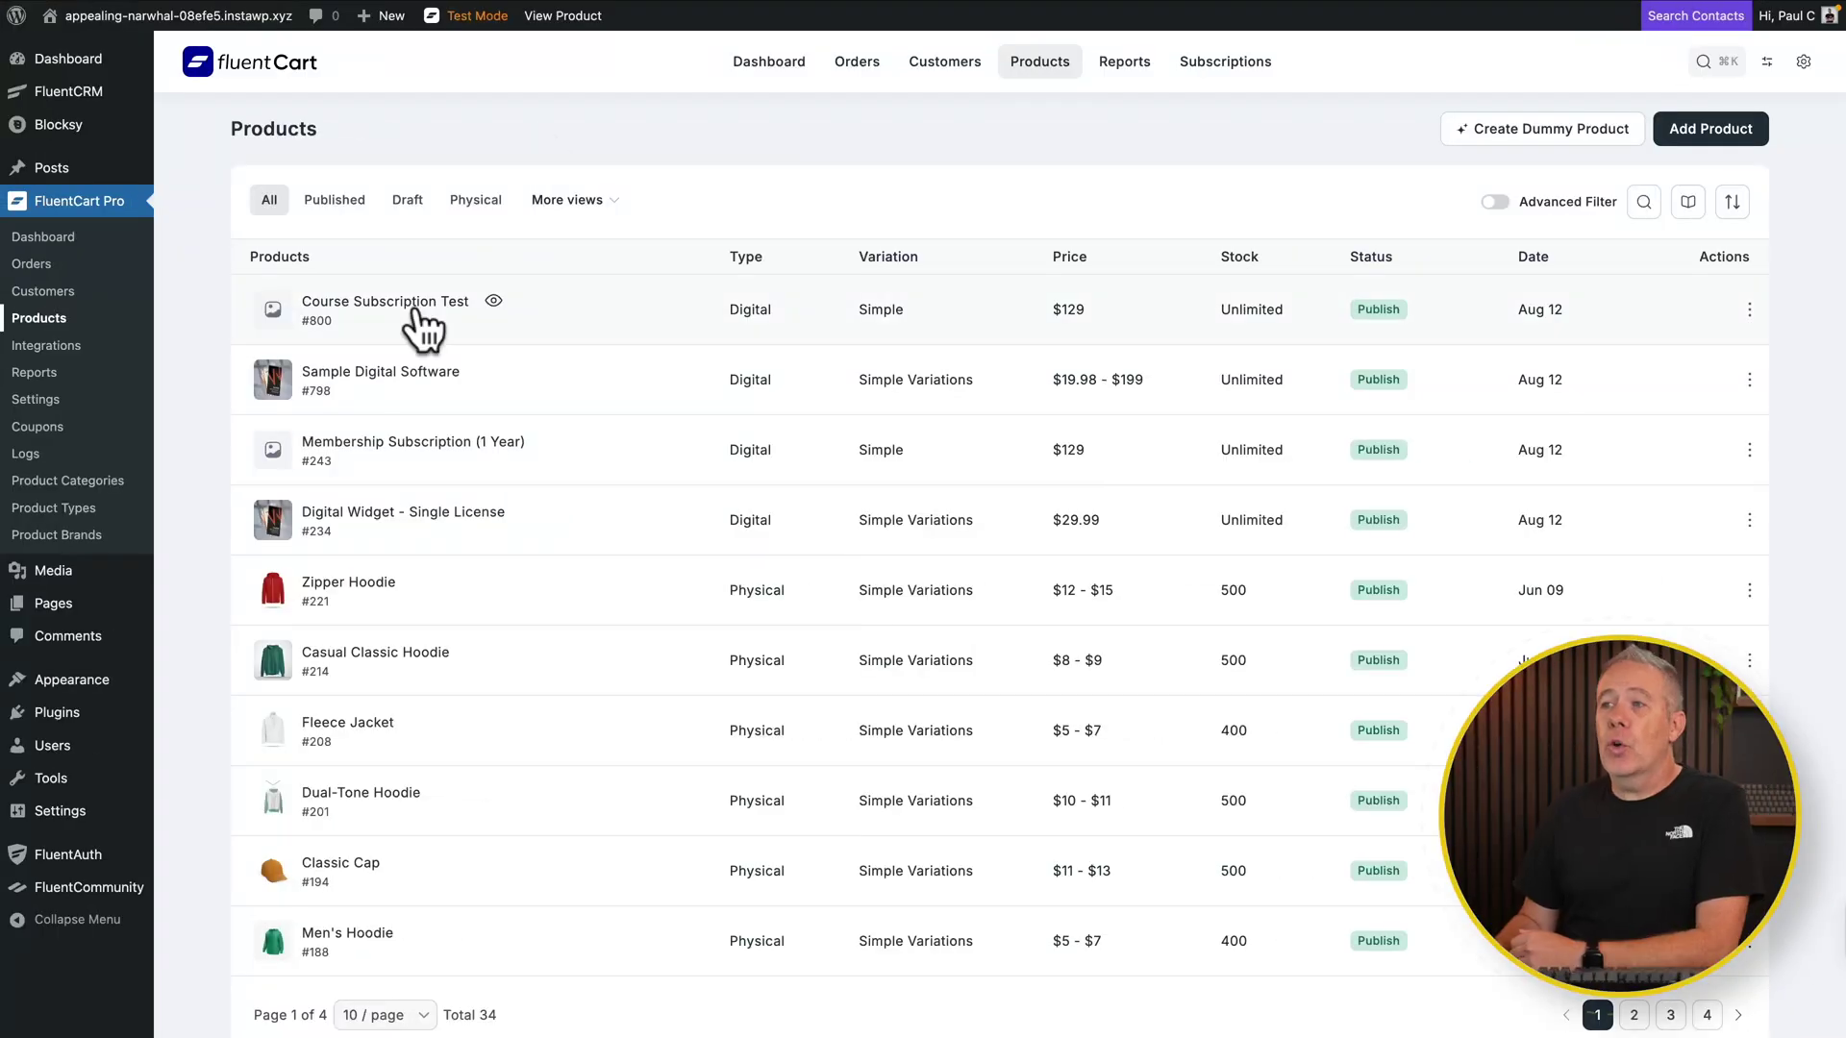
Open Course Subscription Test #800, review its Pricing, and go to its Integrations page.
left_click(420, 329)
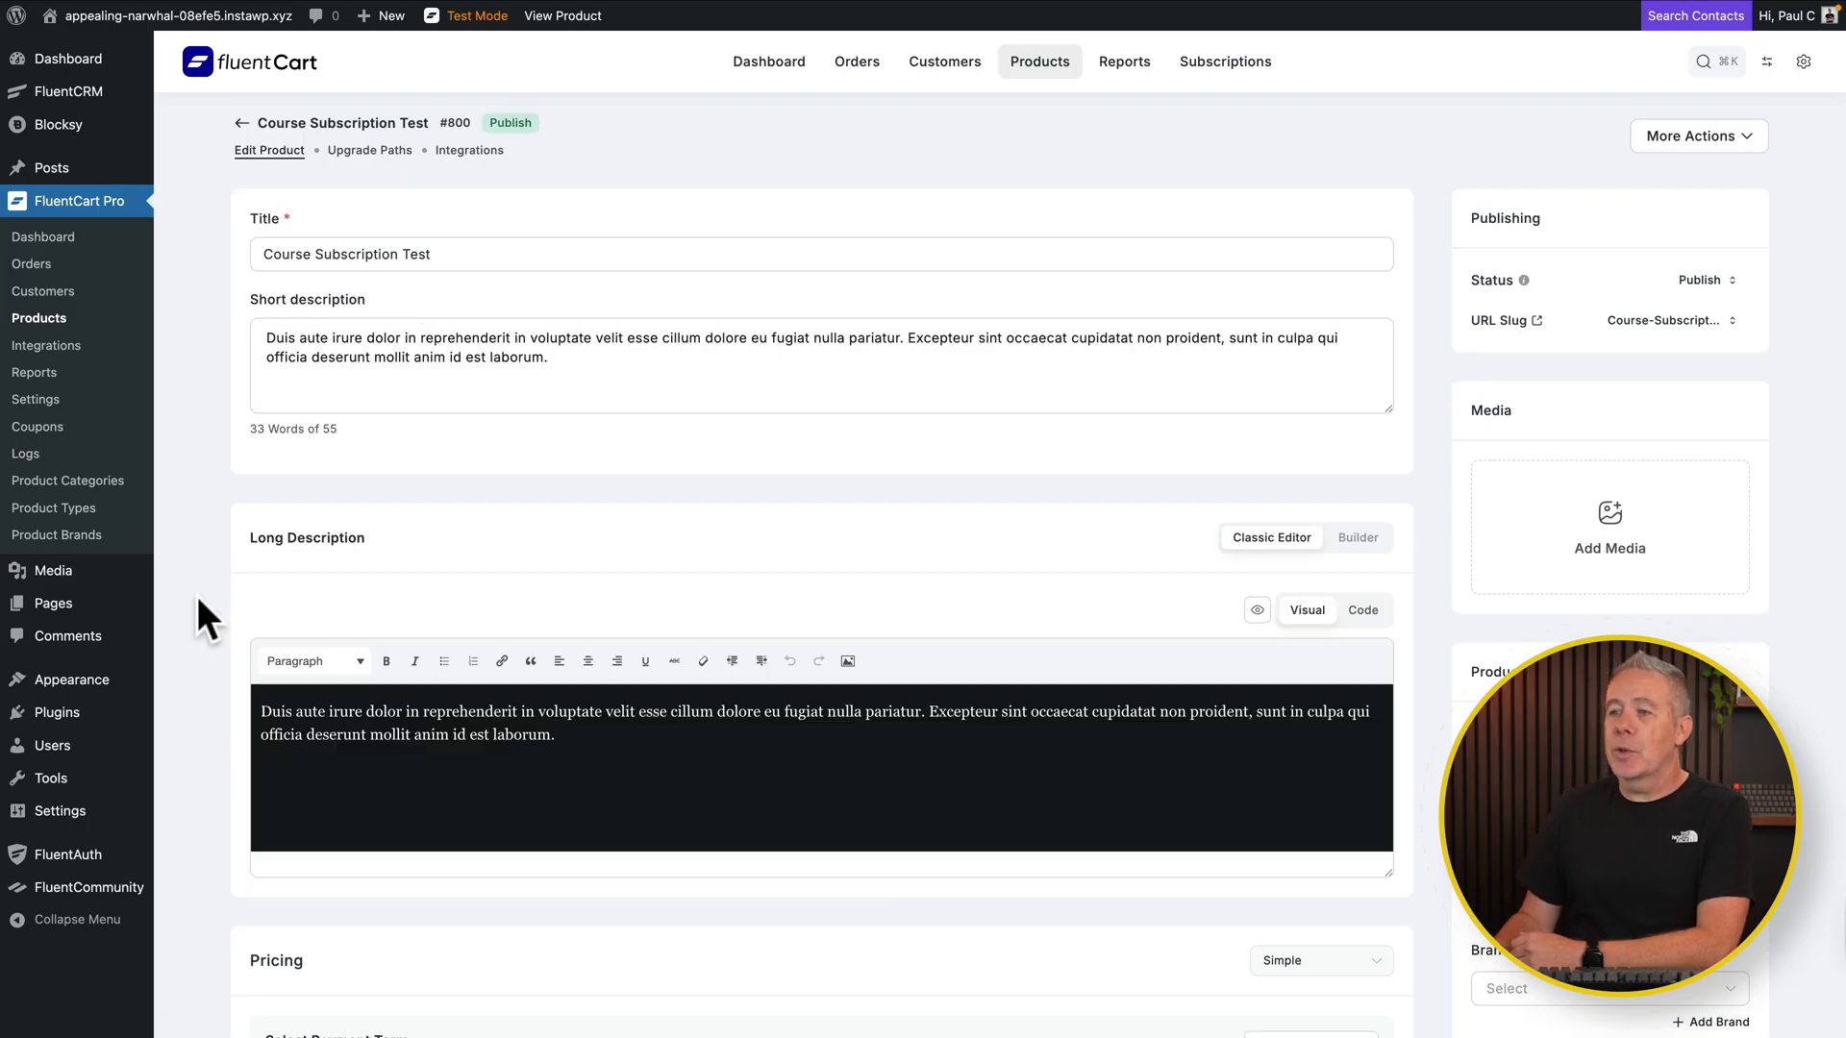
scroll(198, 596, "down", 6)
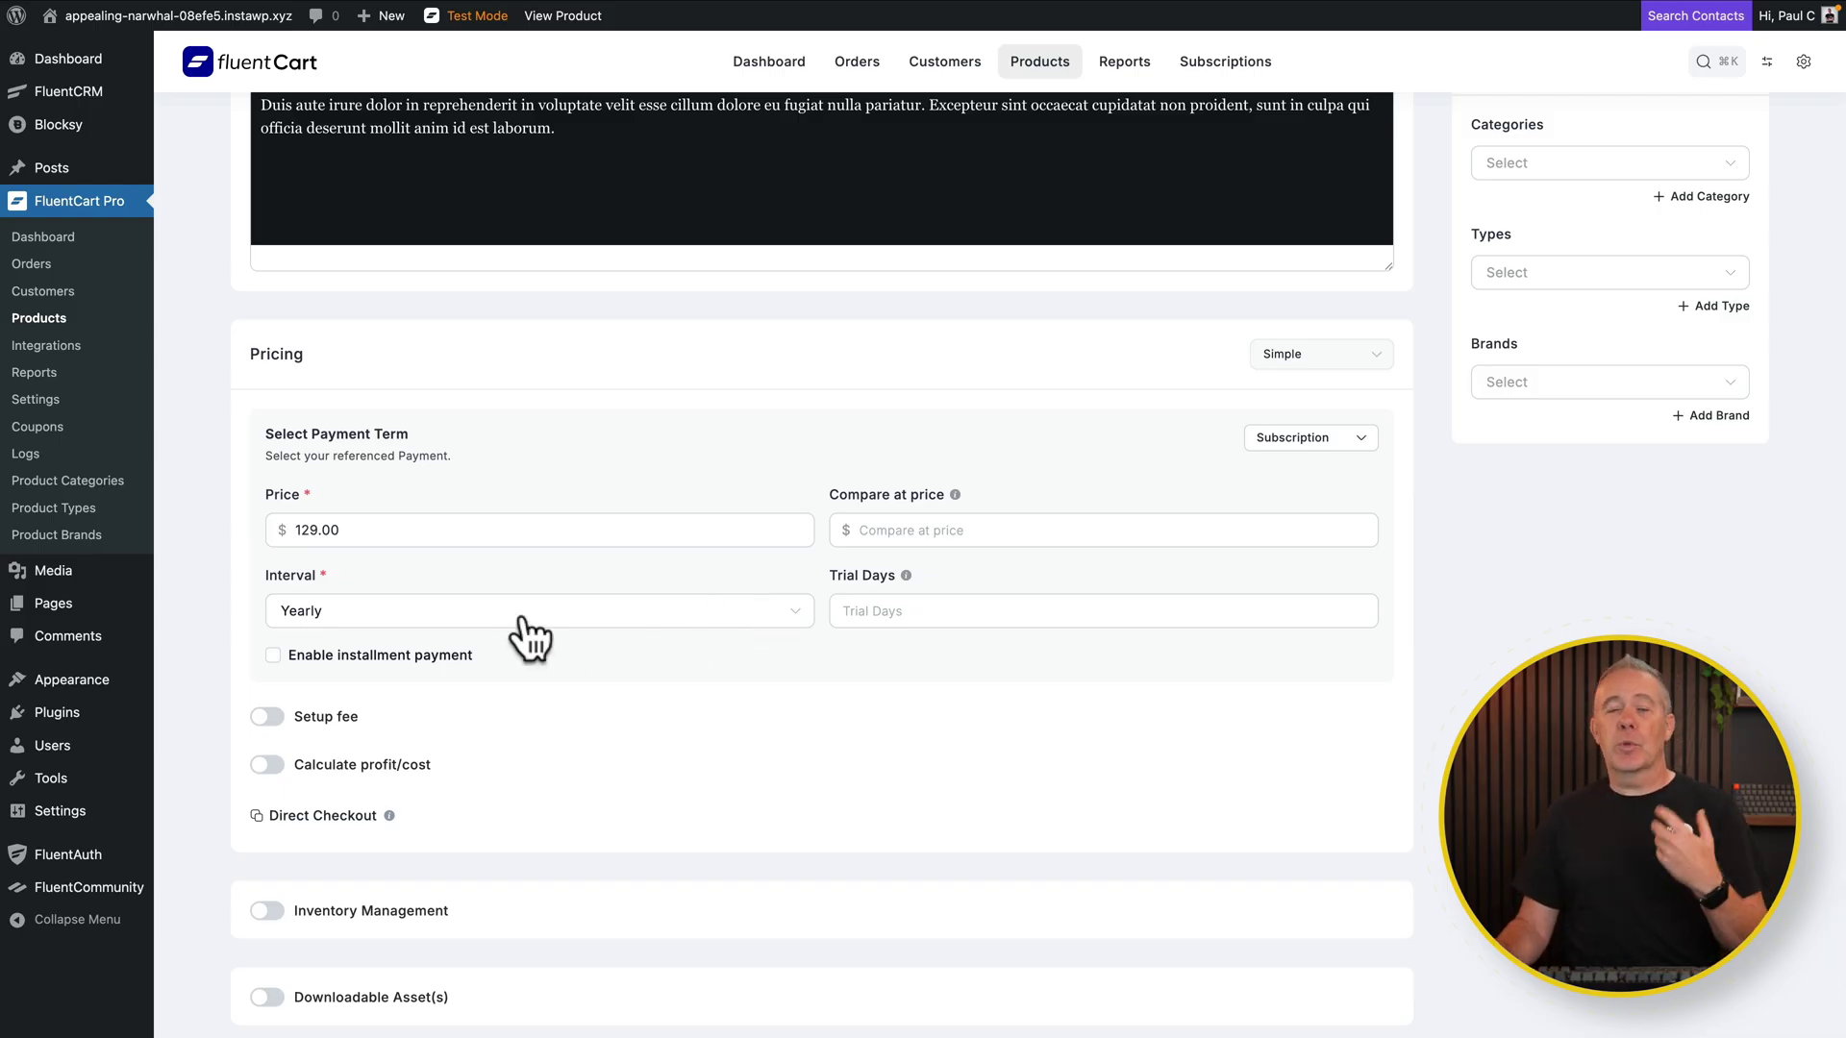
scroll(532, 637, "up", 6)
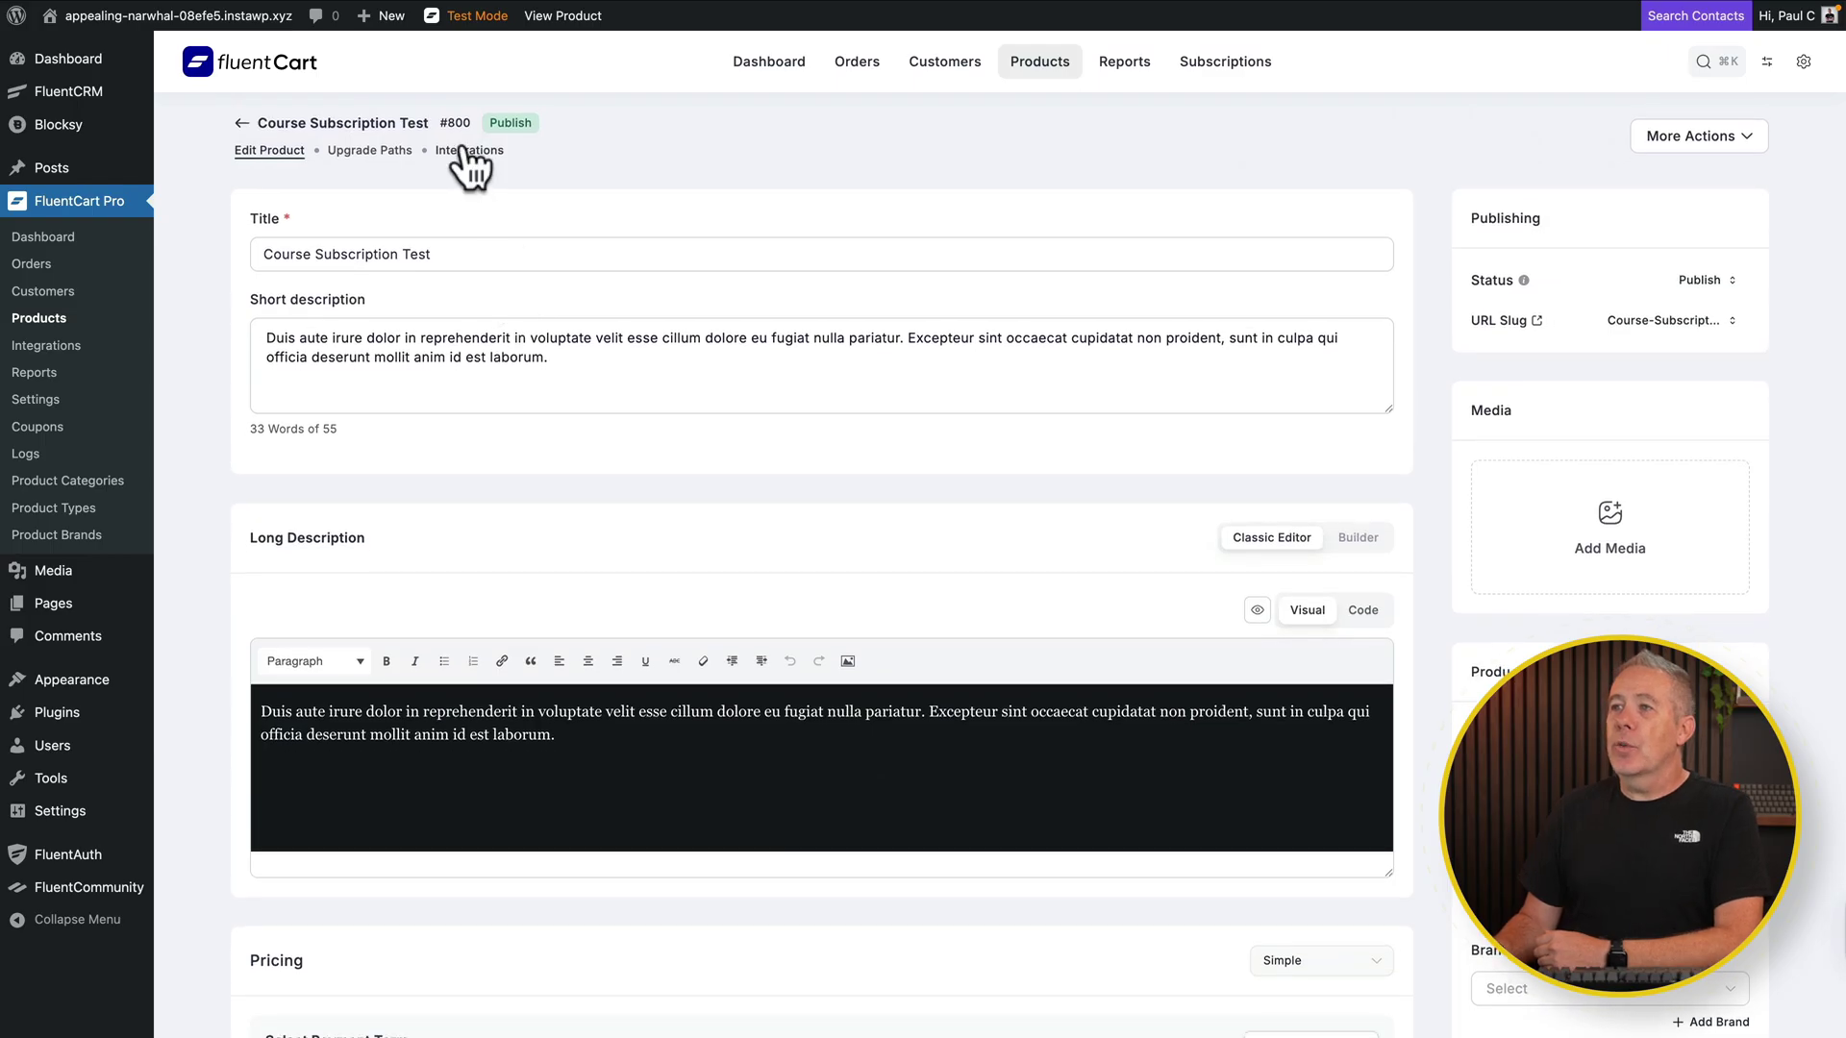
left_click(463, 151)
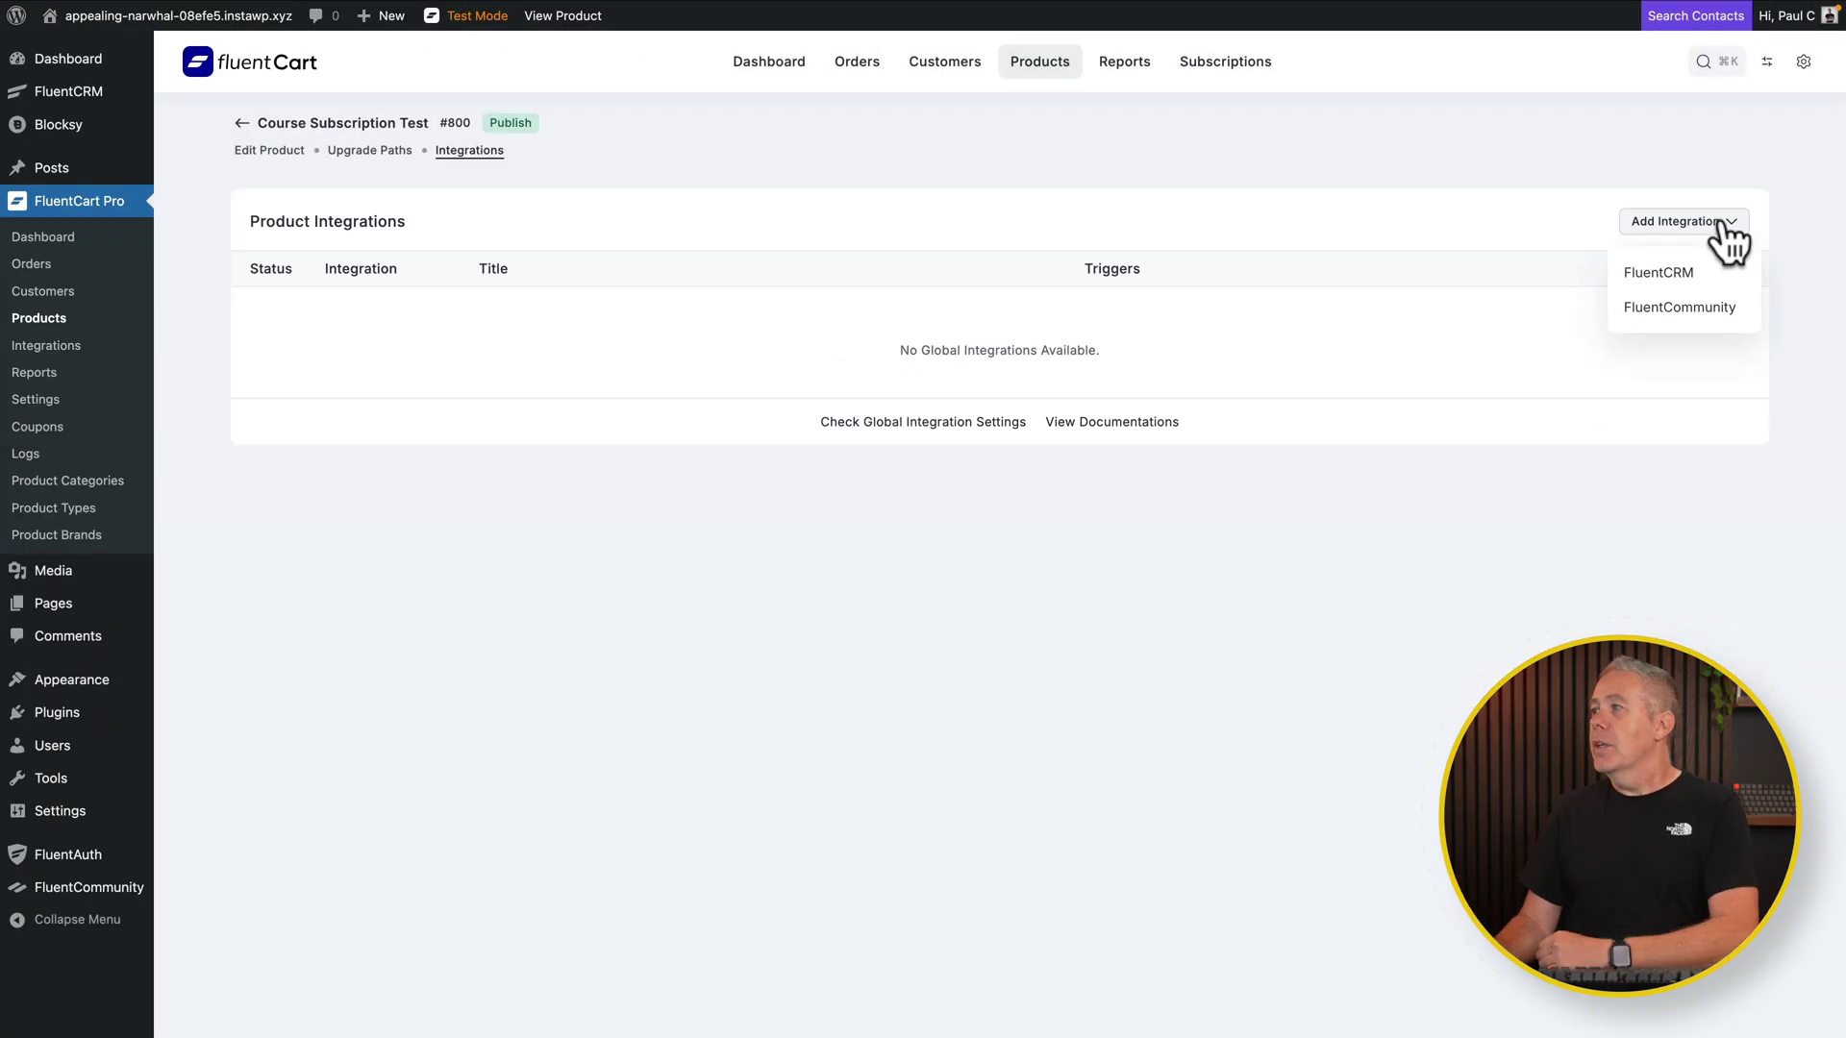
Add a FluentCommunity integration feed to the Course Subscription Test product.
left_click(1682, 308)
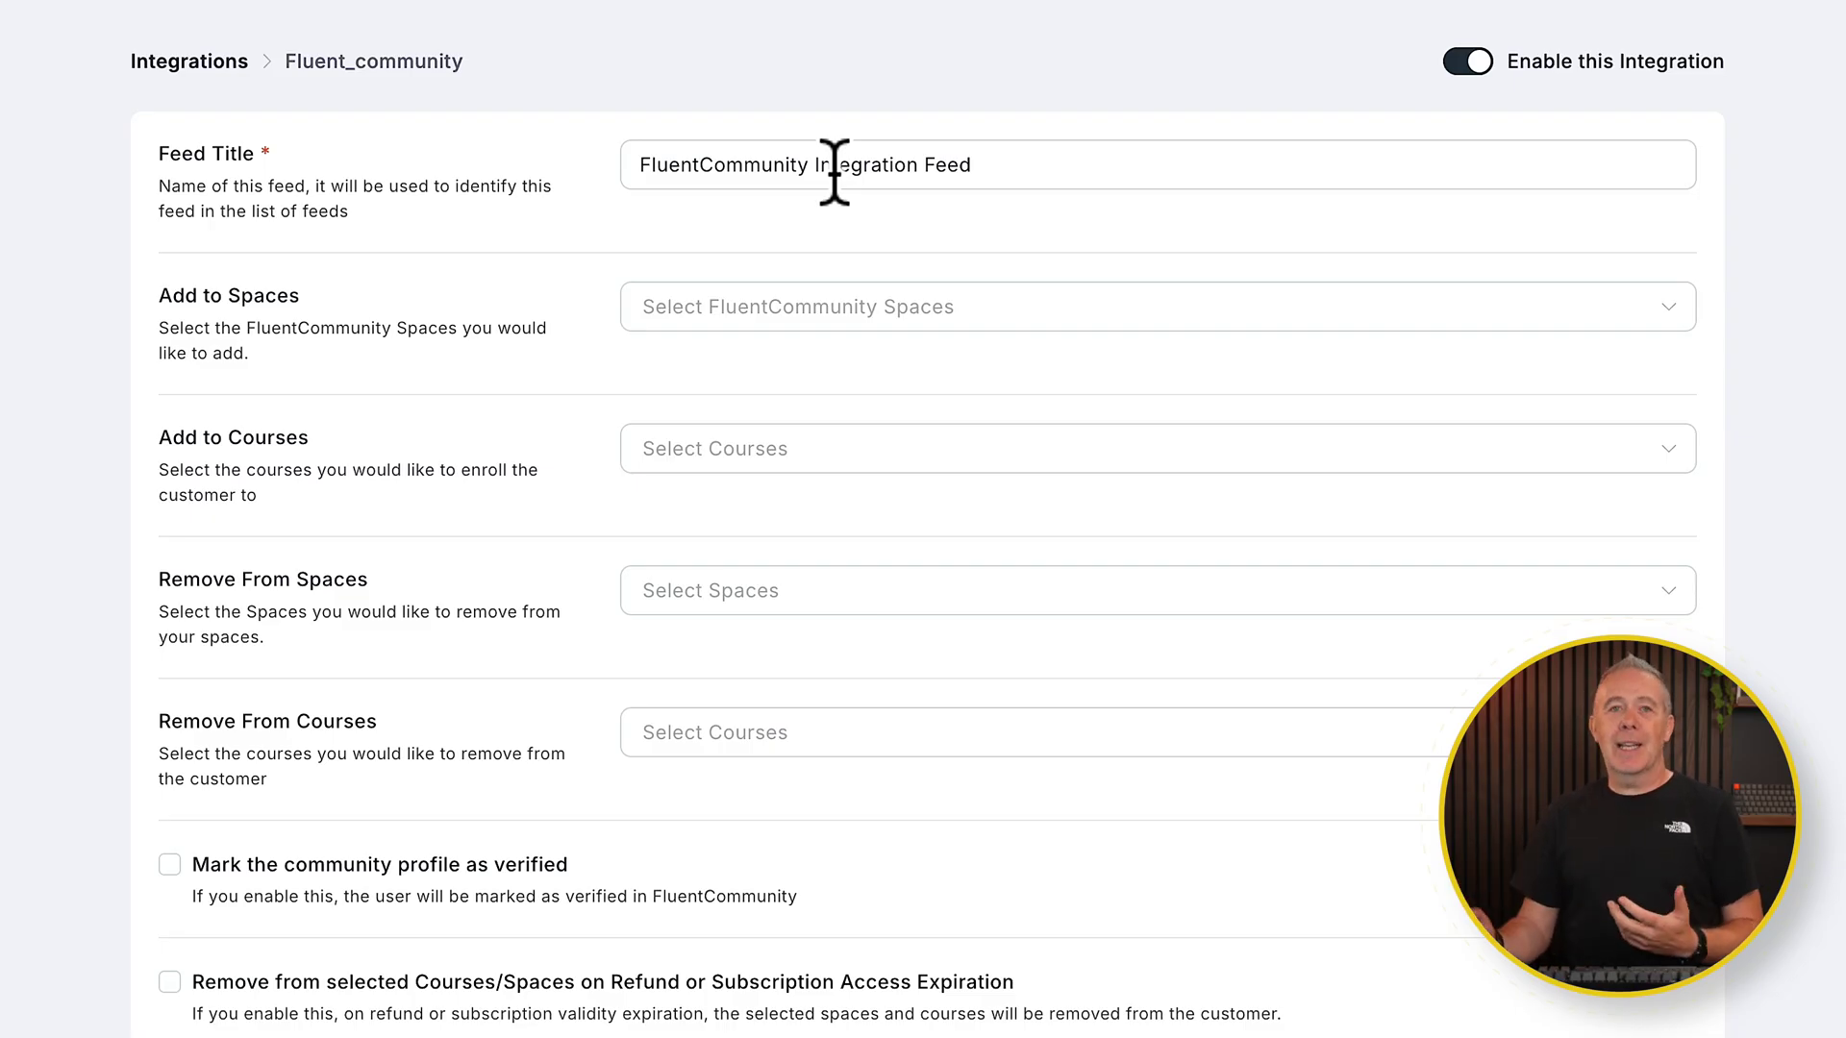
Change the feed title to 'FluentCommunity Annual Subscription'.
left_click(818, 165)
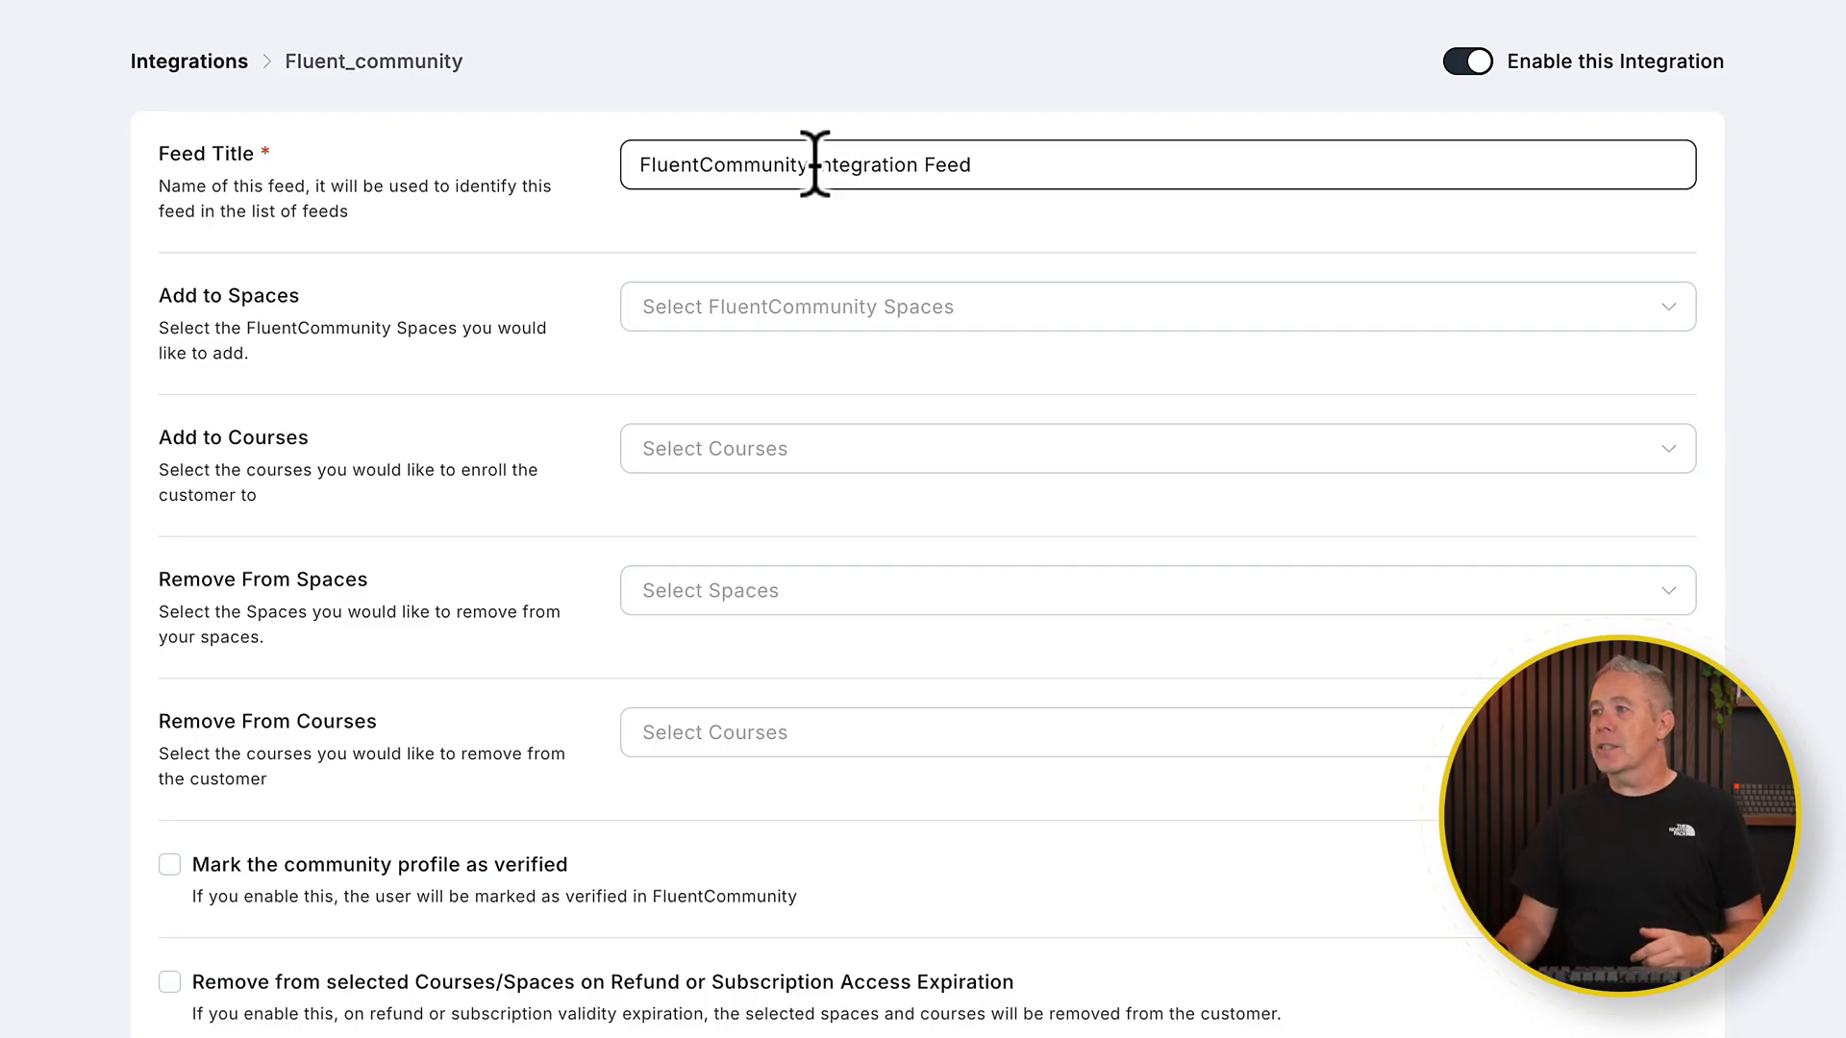
key("shift+End")
type("Annual Subscription")
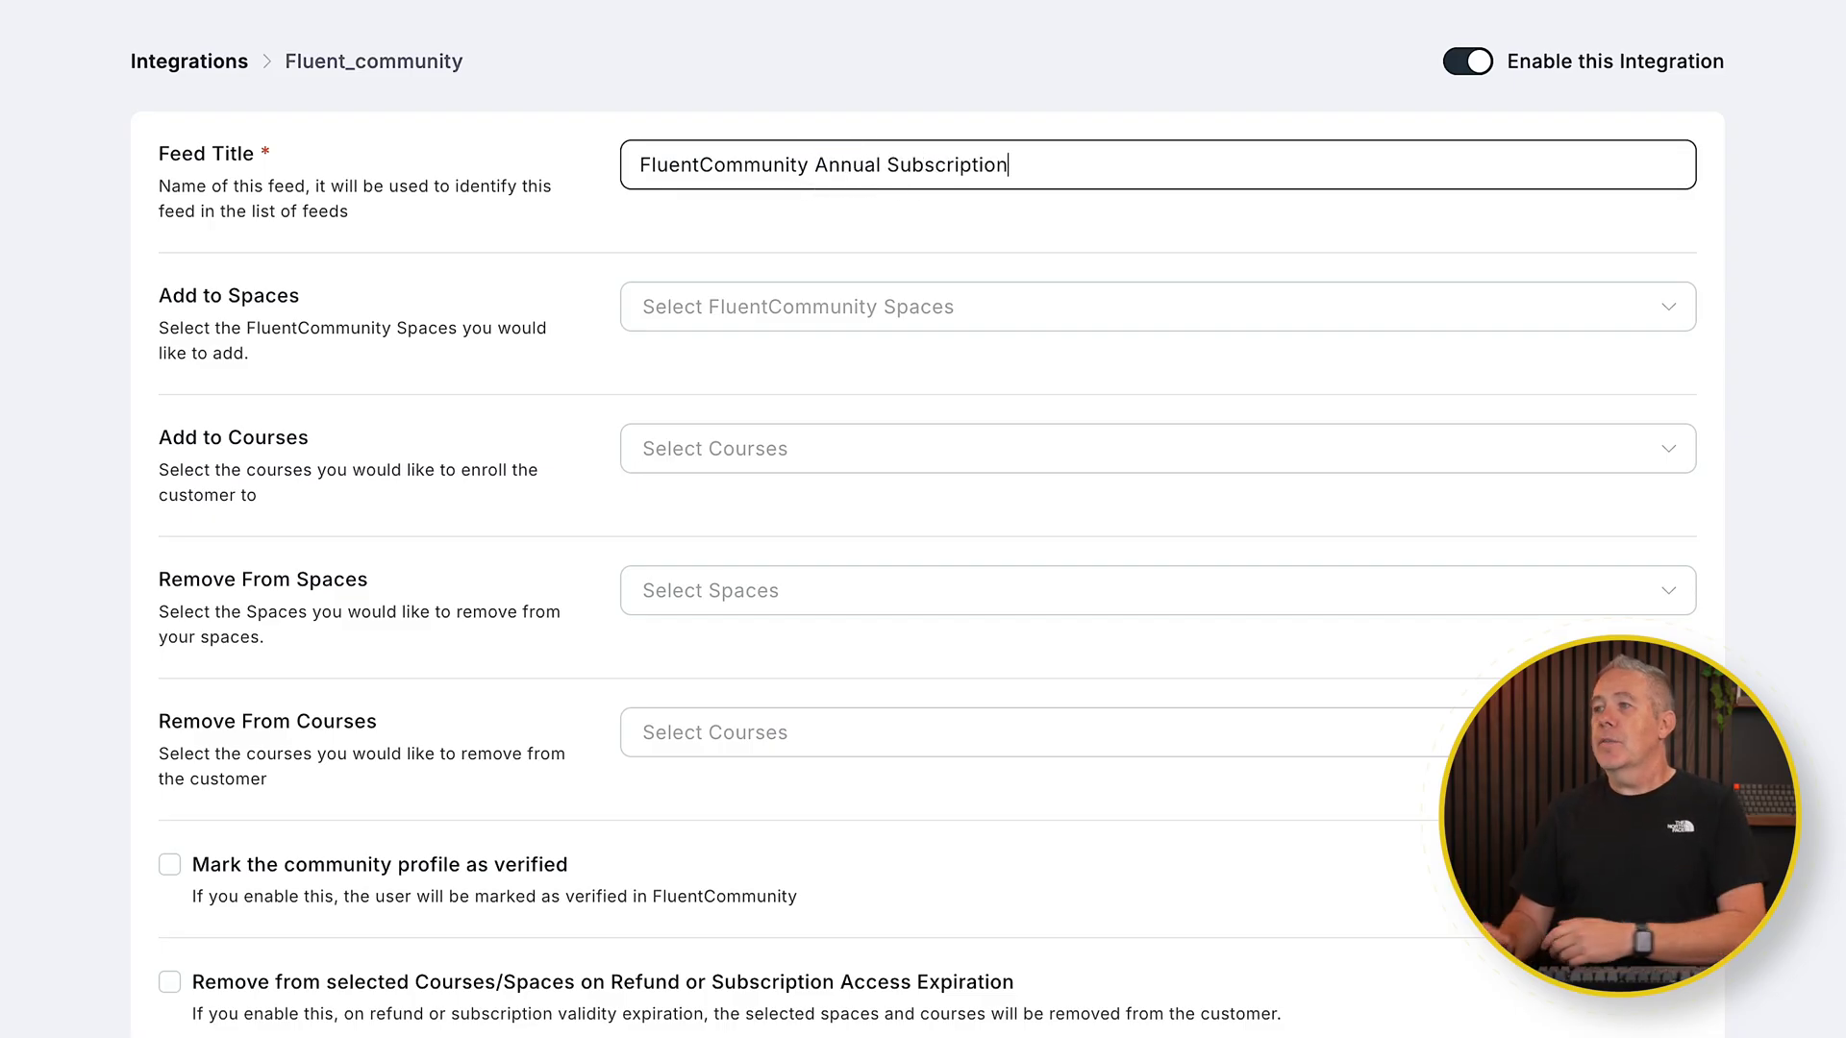
left_click(664, 305)
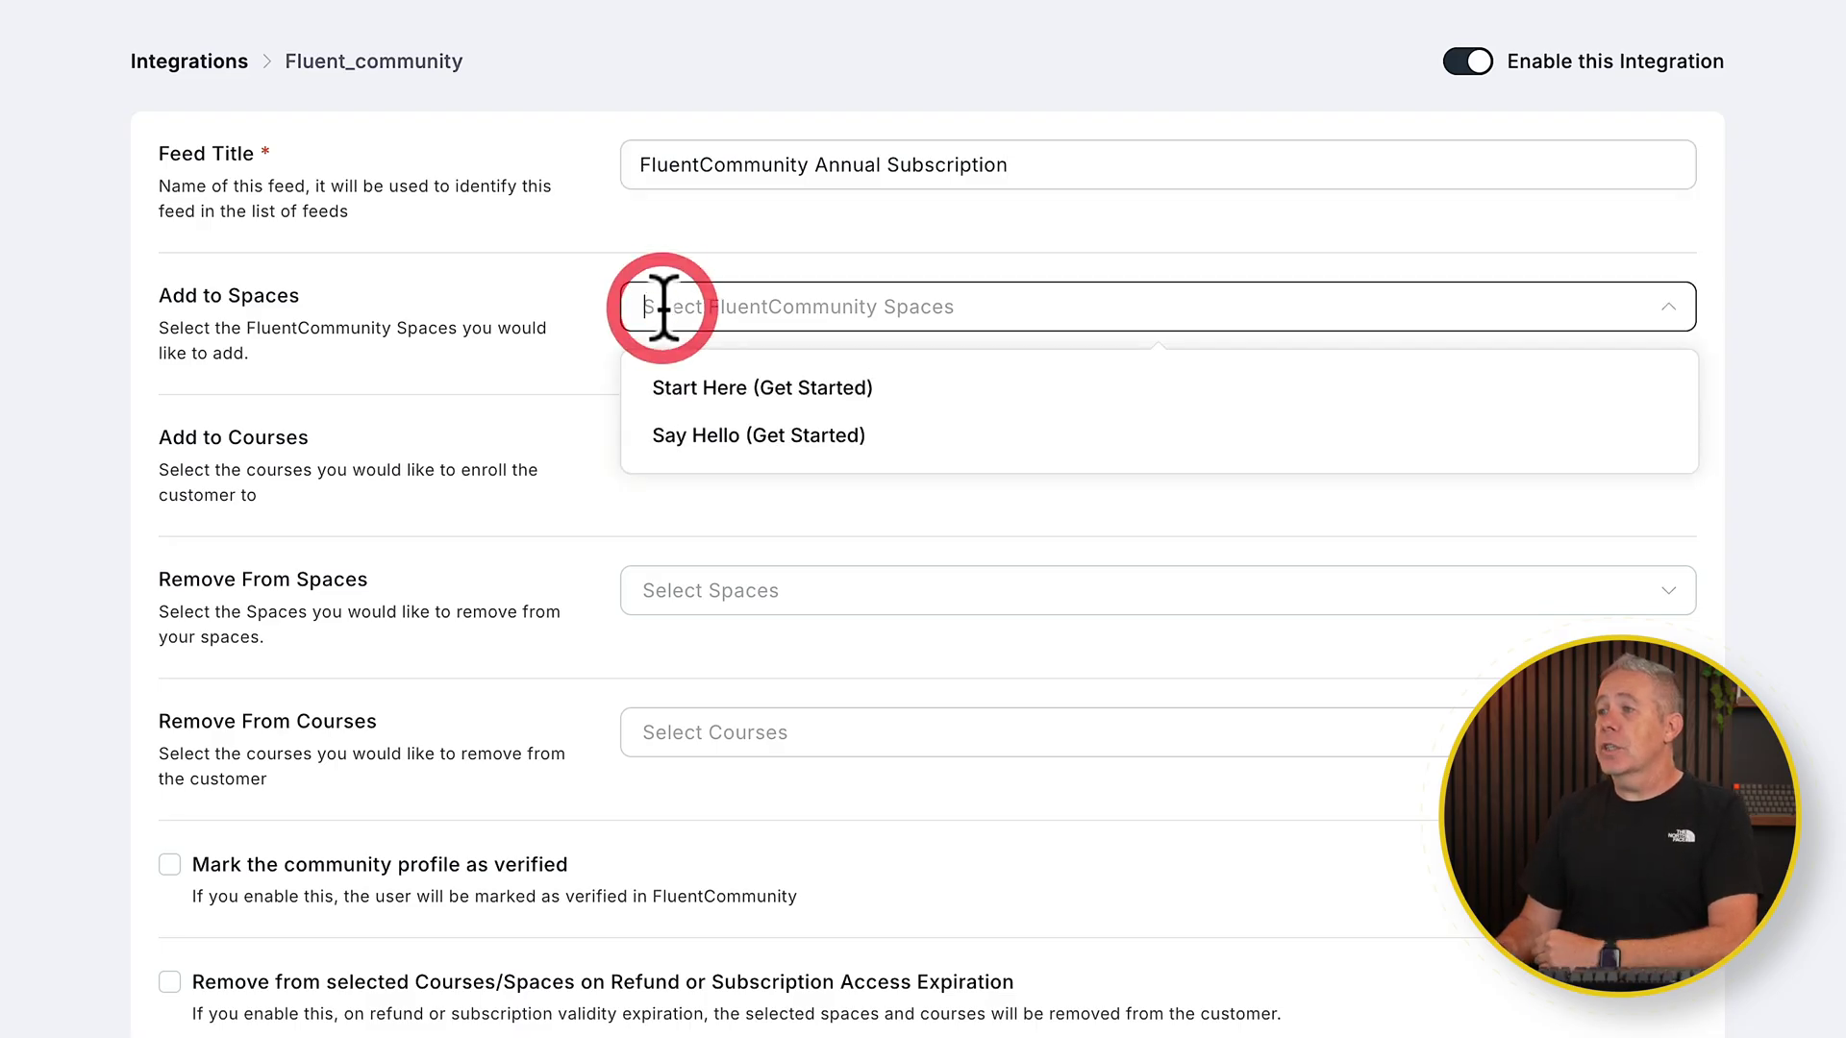
Select the Start Here (Get Started) and Say Hello (Get Started) spaces under Add to Spaces.
left_click(740, 387)
left_click(832, 433)
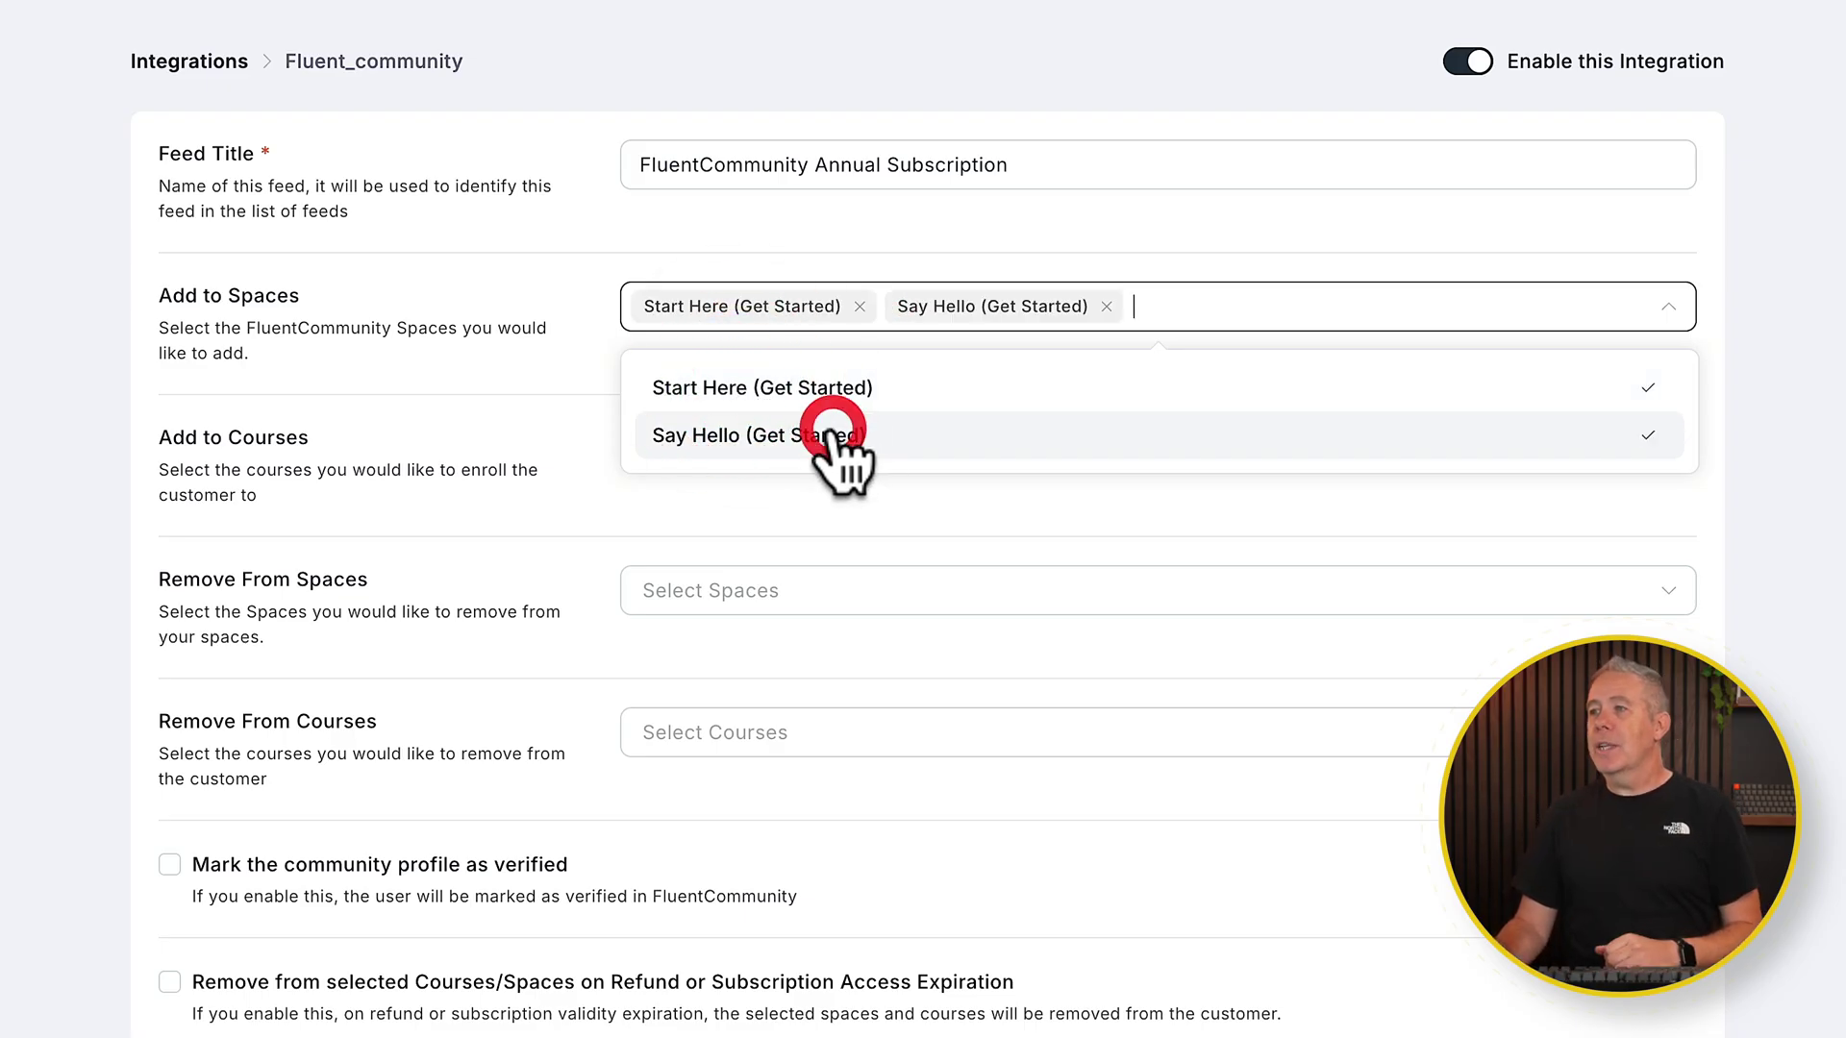
left_click(402, 363)
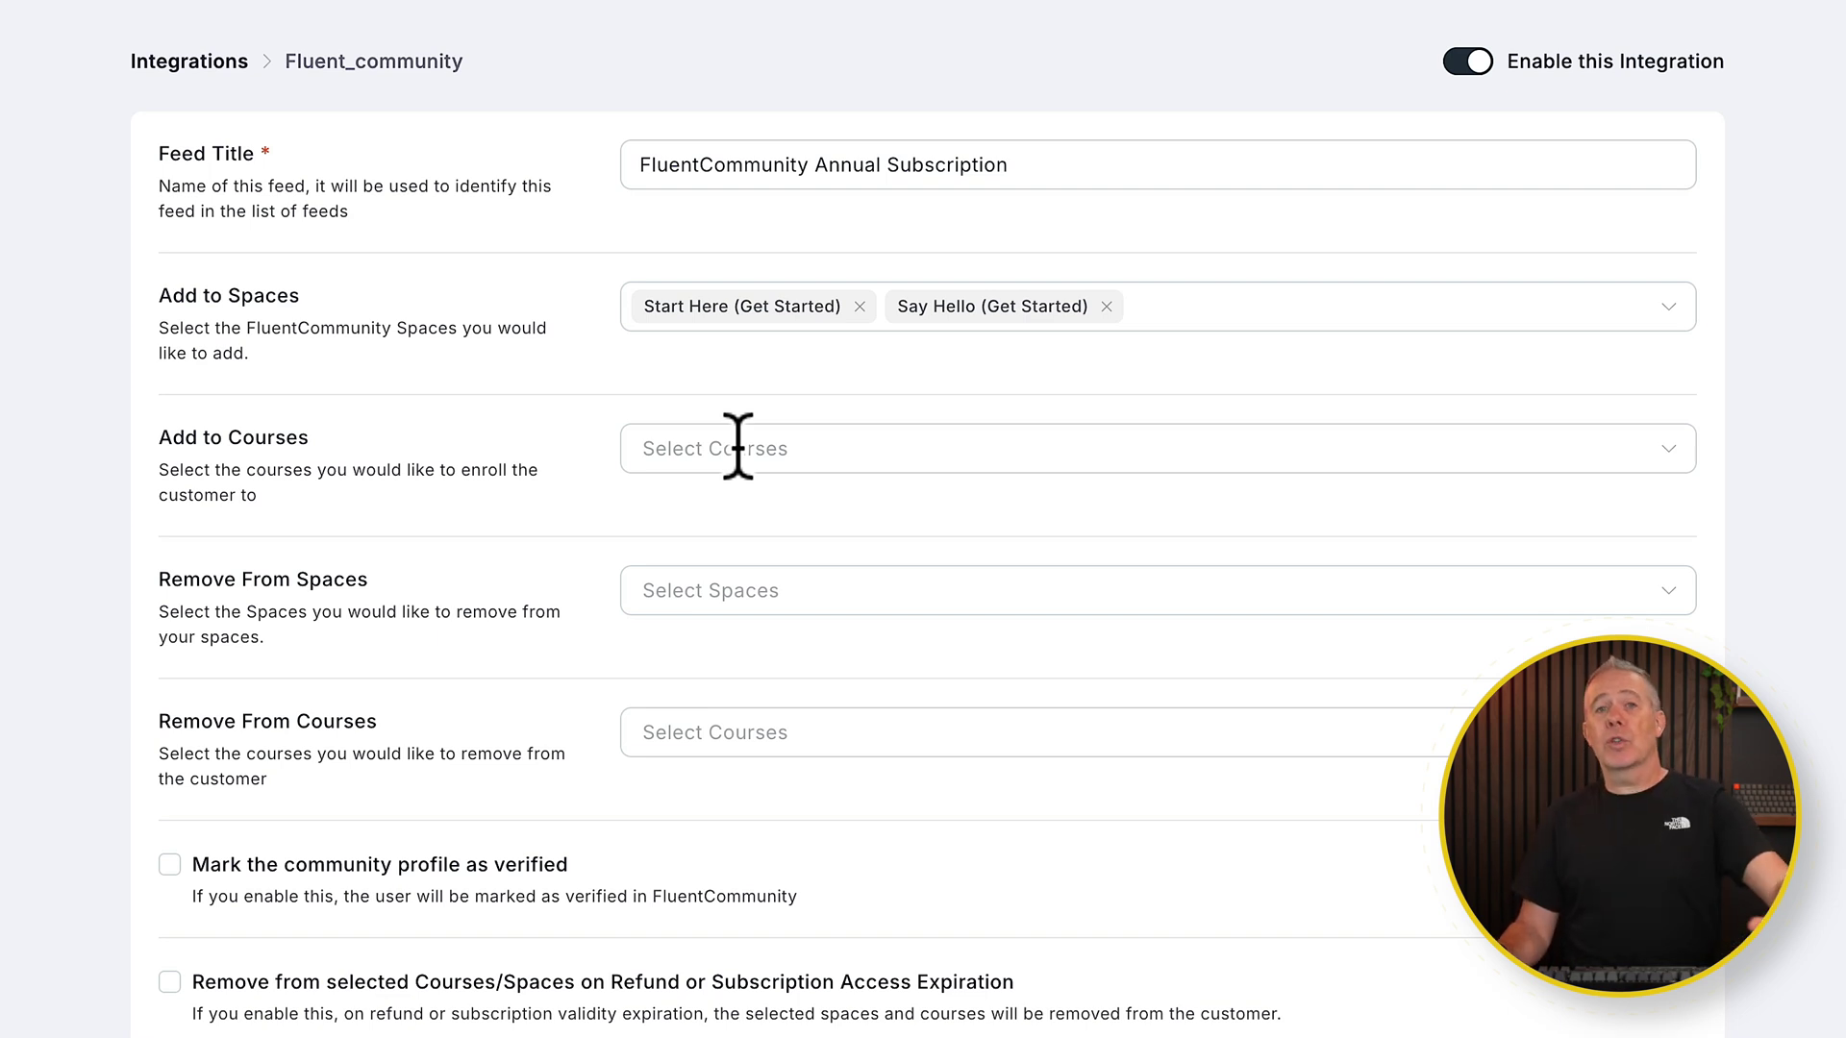
Choose Demo Course 1 and Module 2 under Add to Courses.
left_click(737, 447)
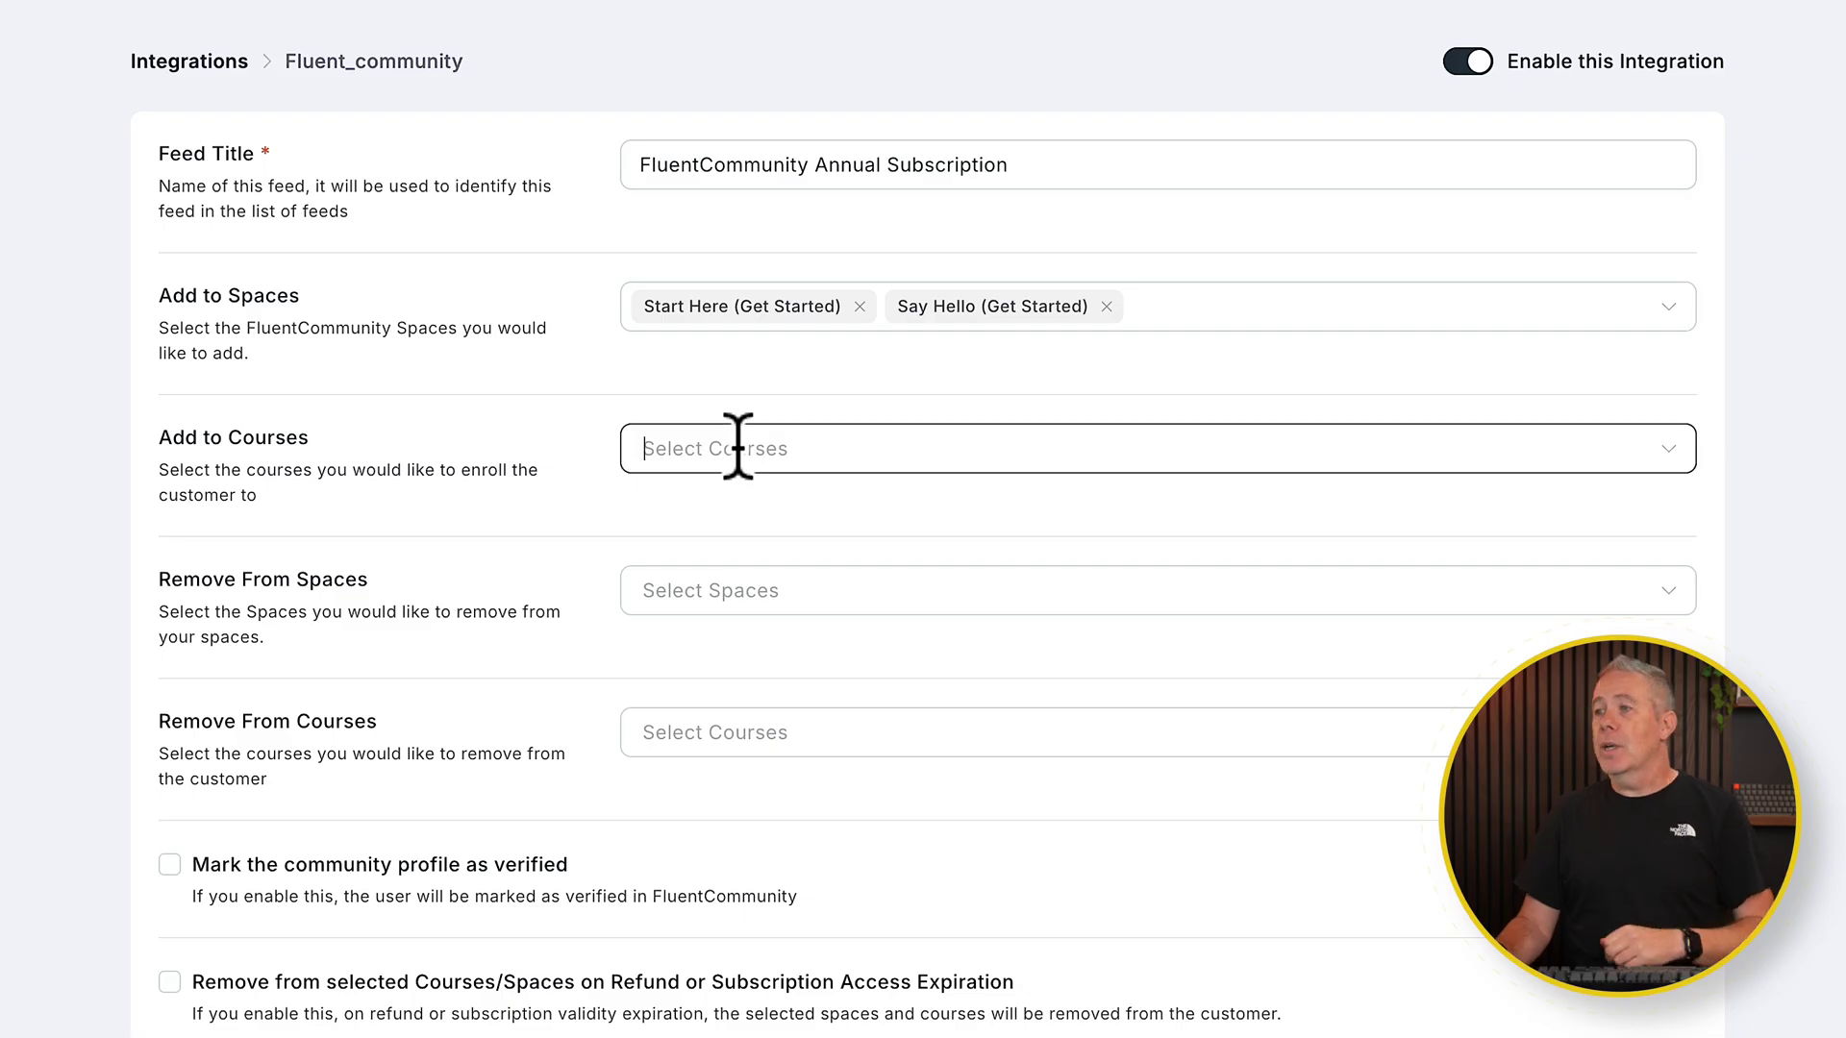
left_click(728, 530)
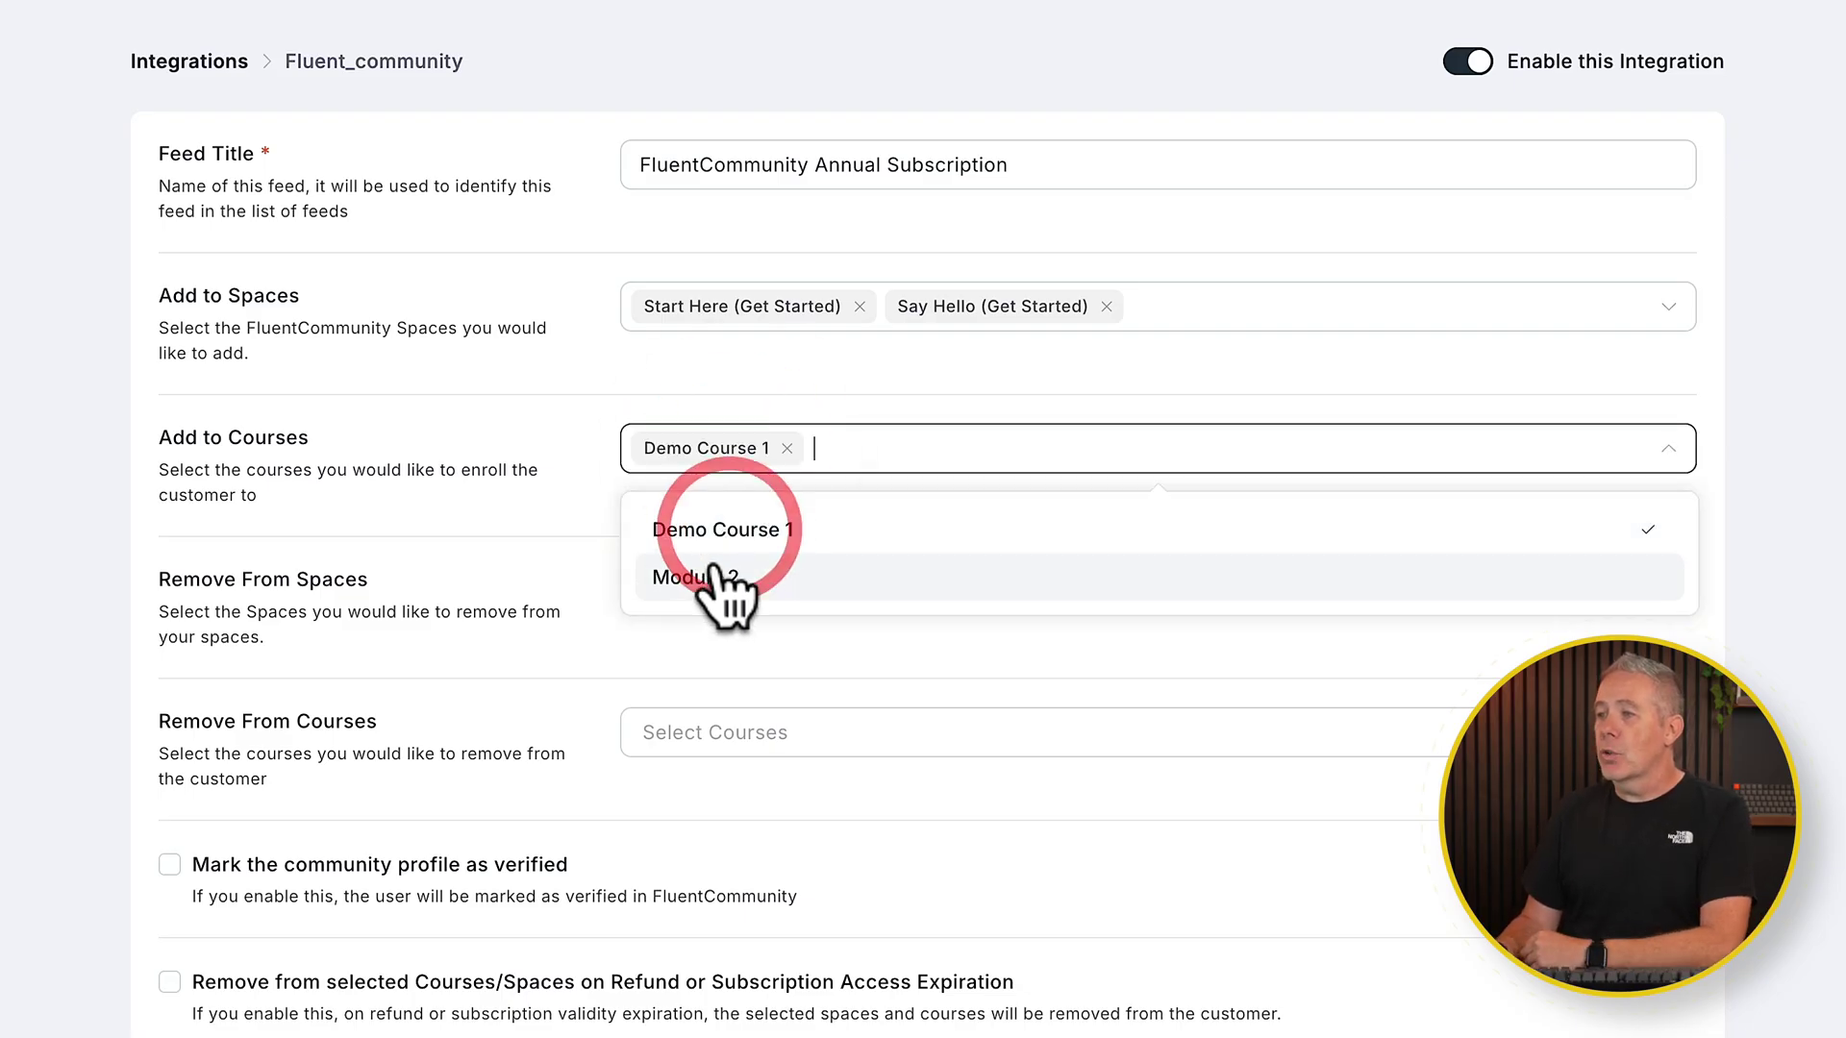
left_click(725, 577)
left_click(442, 462)
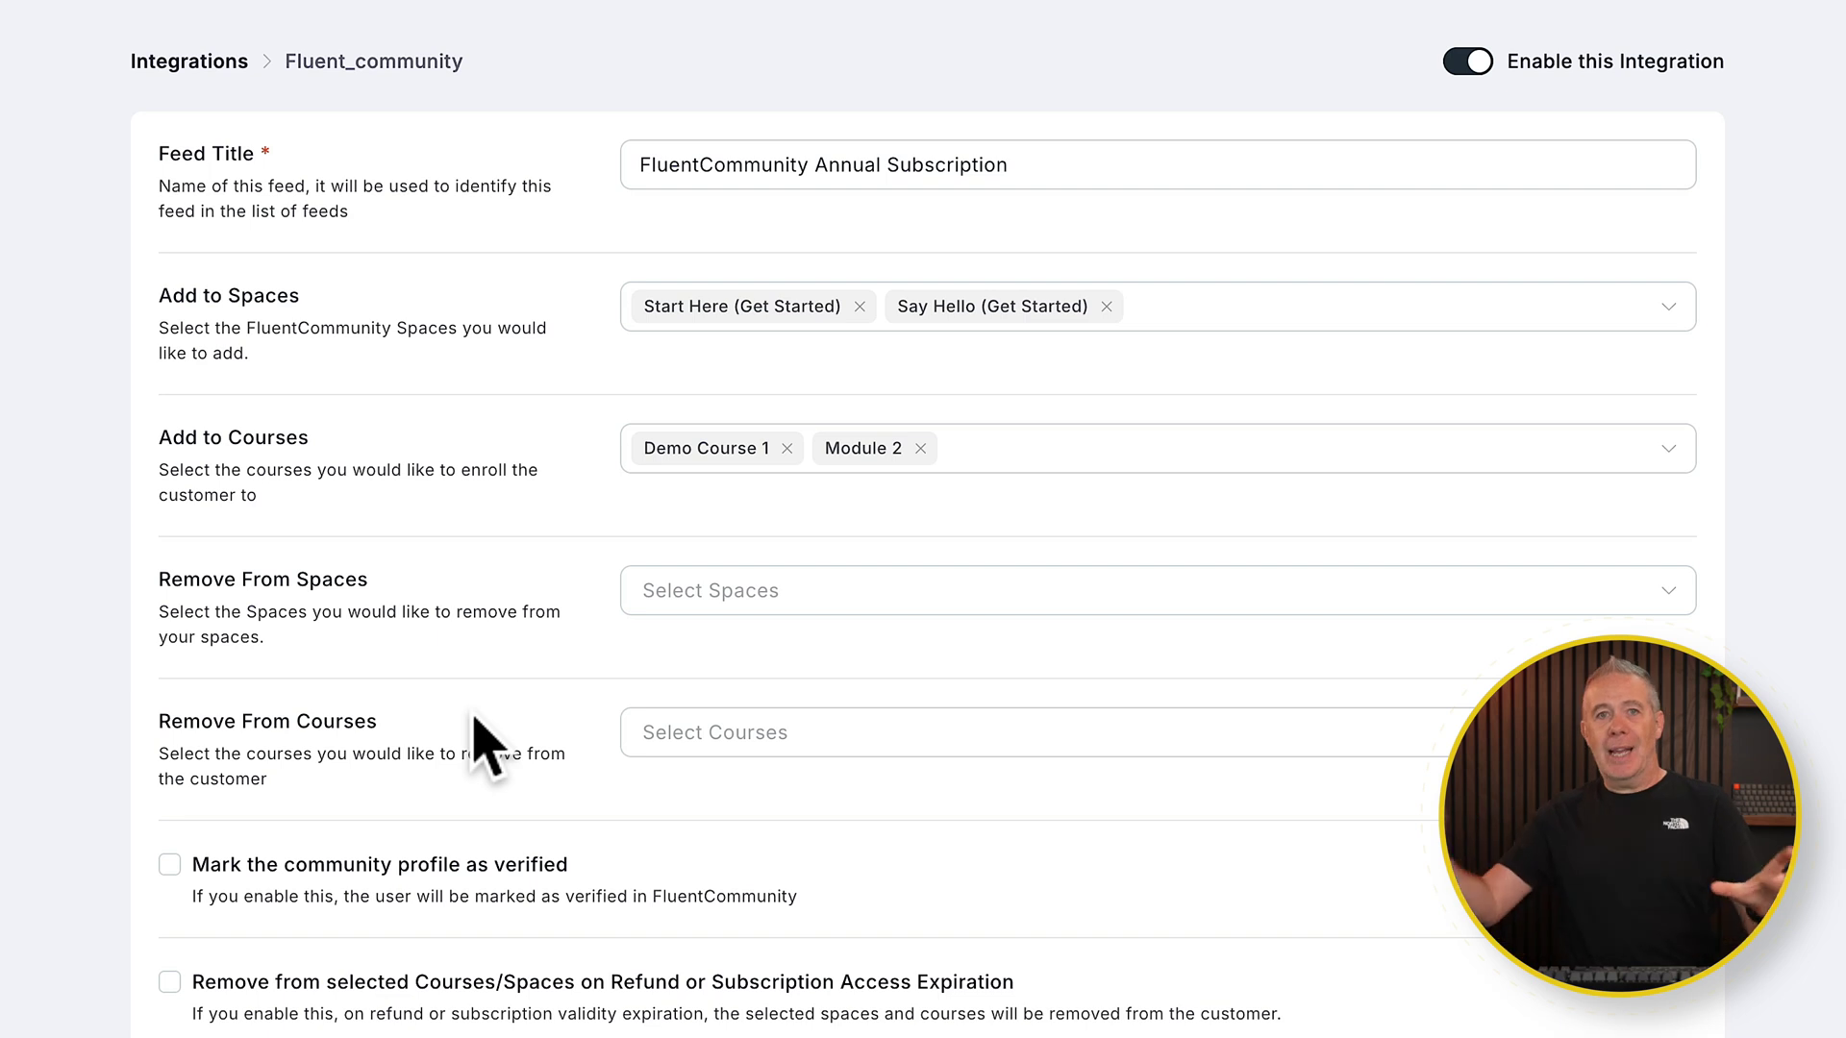
scroll(480, 735, "down", 2)
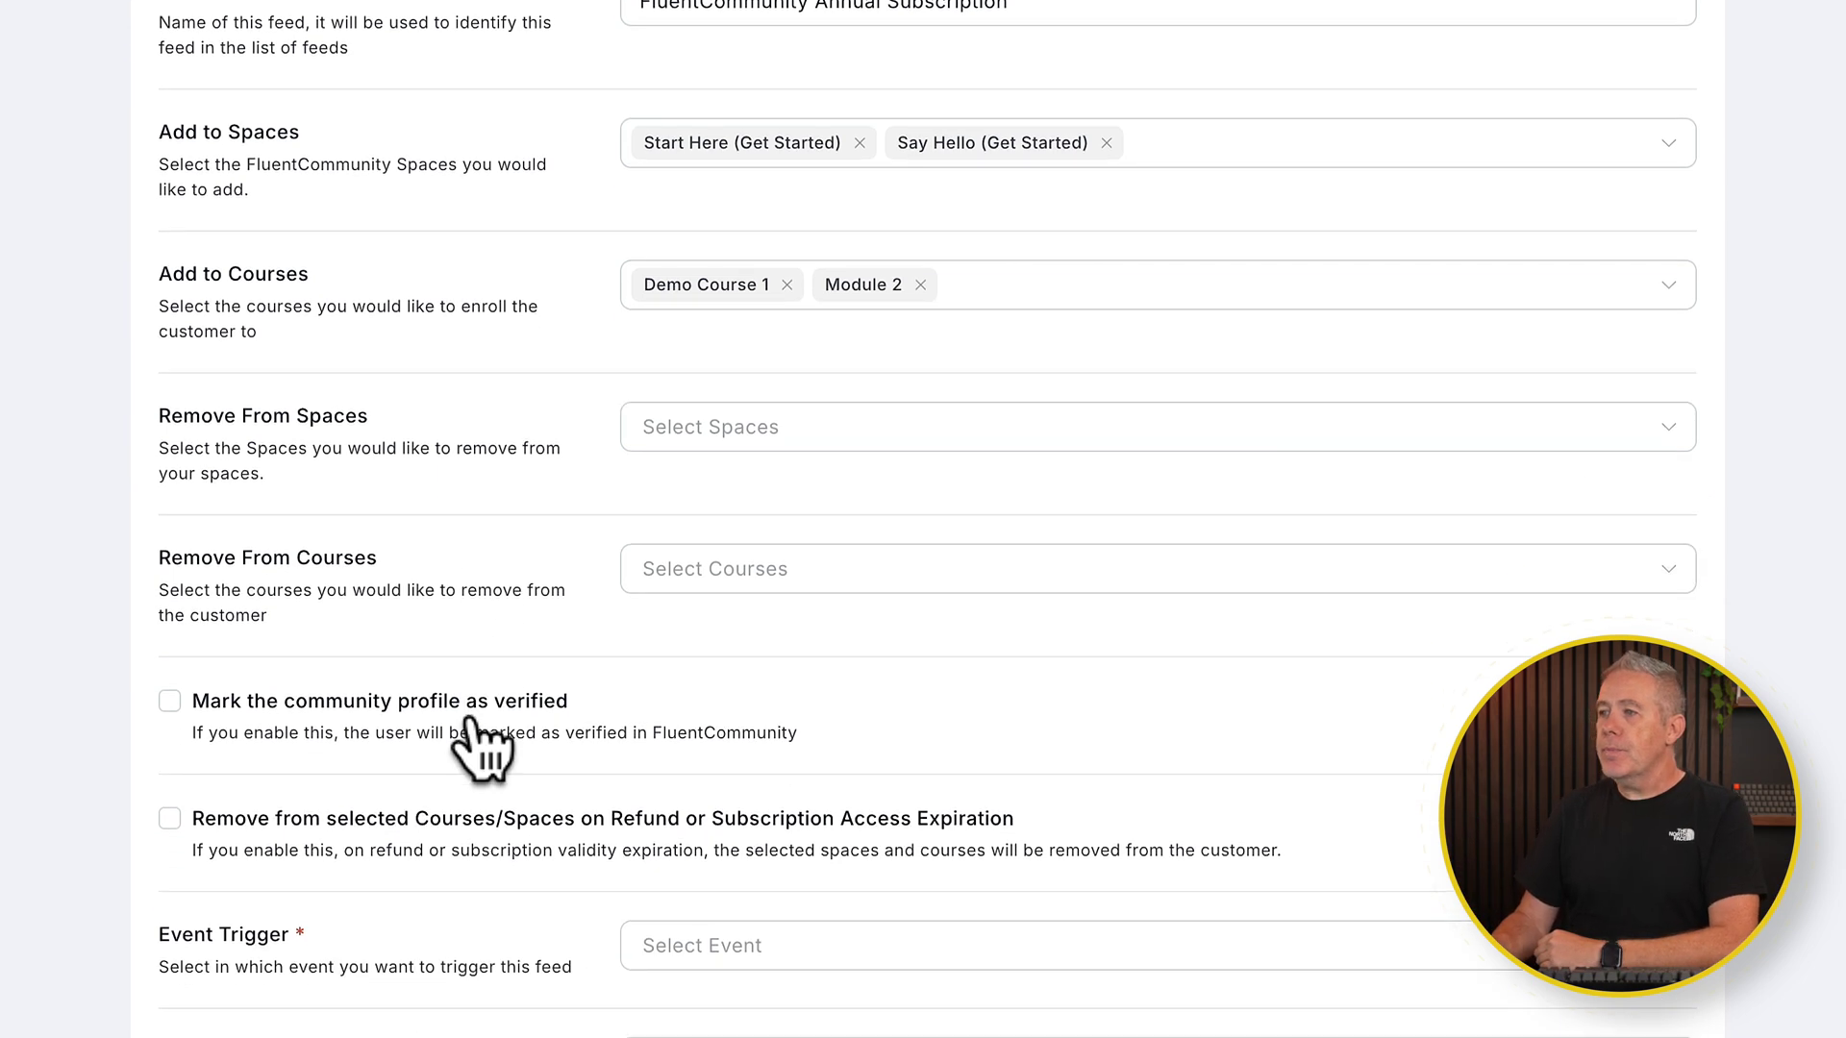
Tick the verified-profile and remove-on-refund/expiration options, leaving removal spaces and courses empty.
left_click(669, 426)
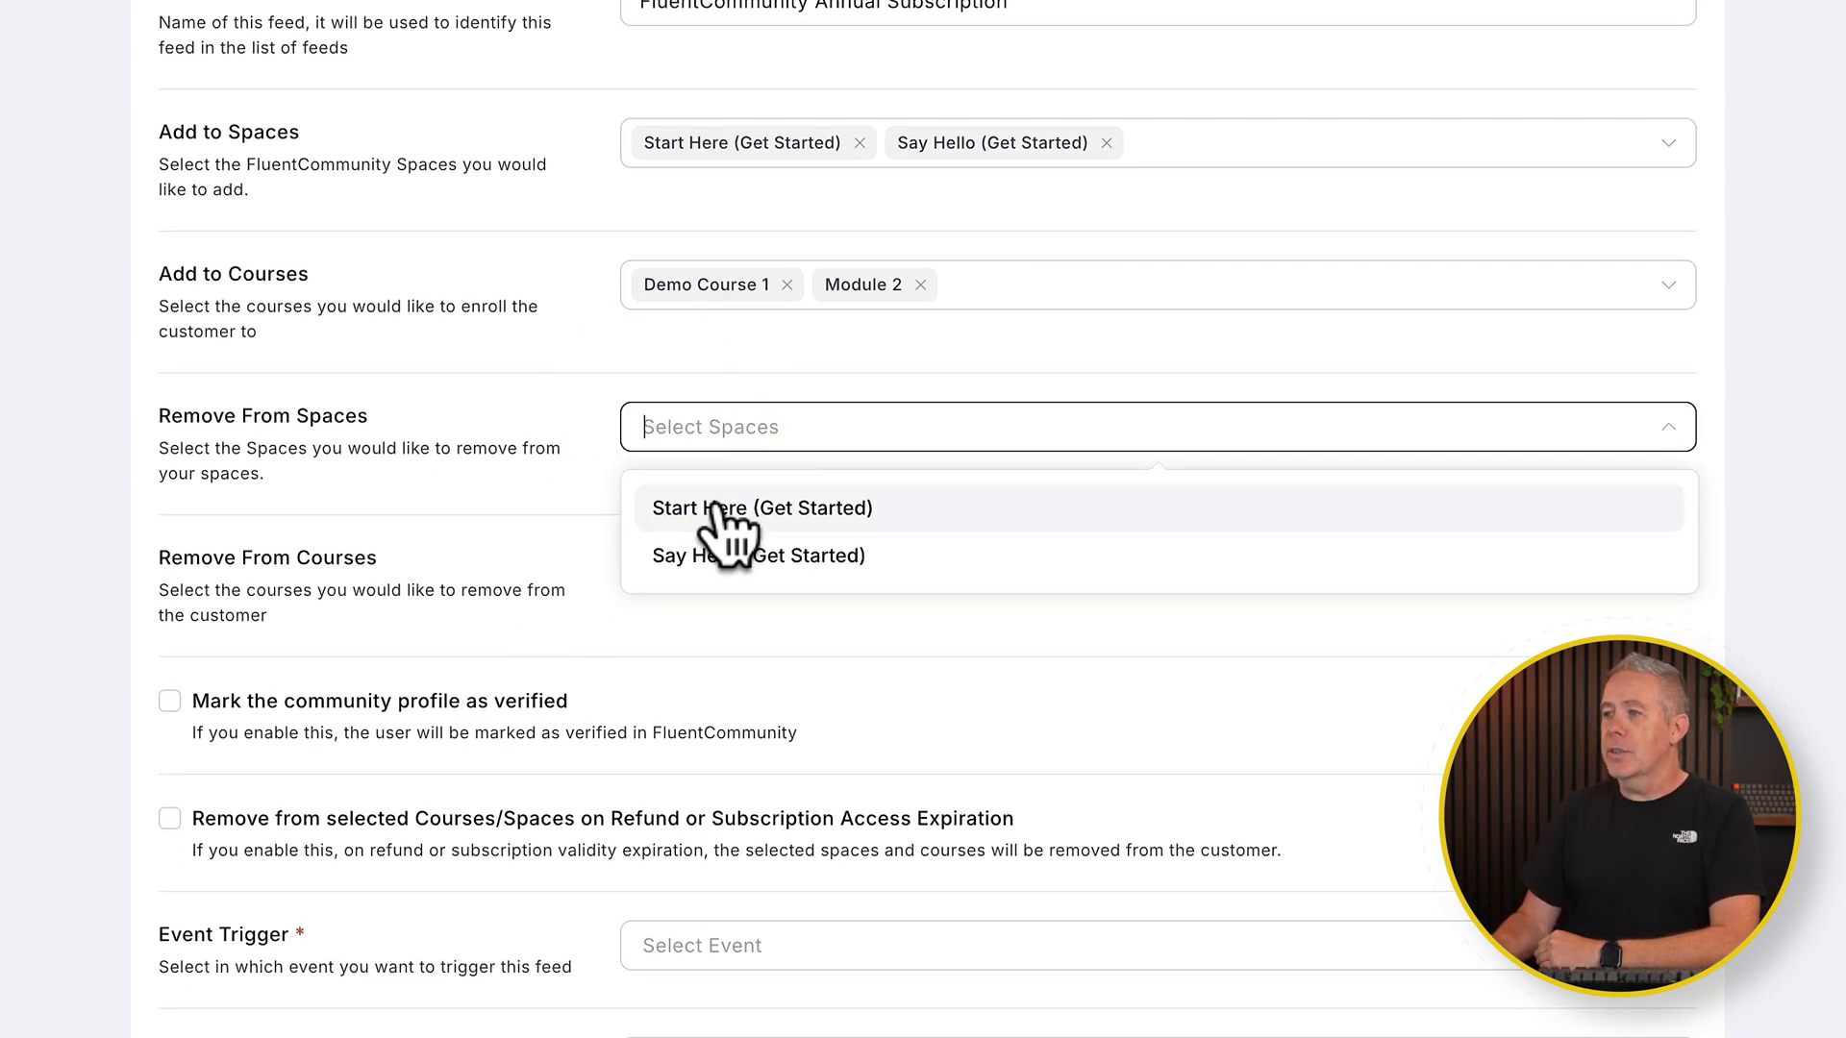
left_click(507, 439)
left_click(705, 569)
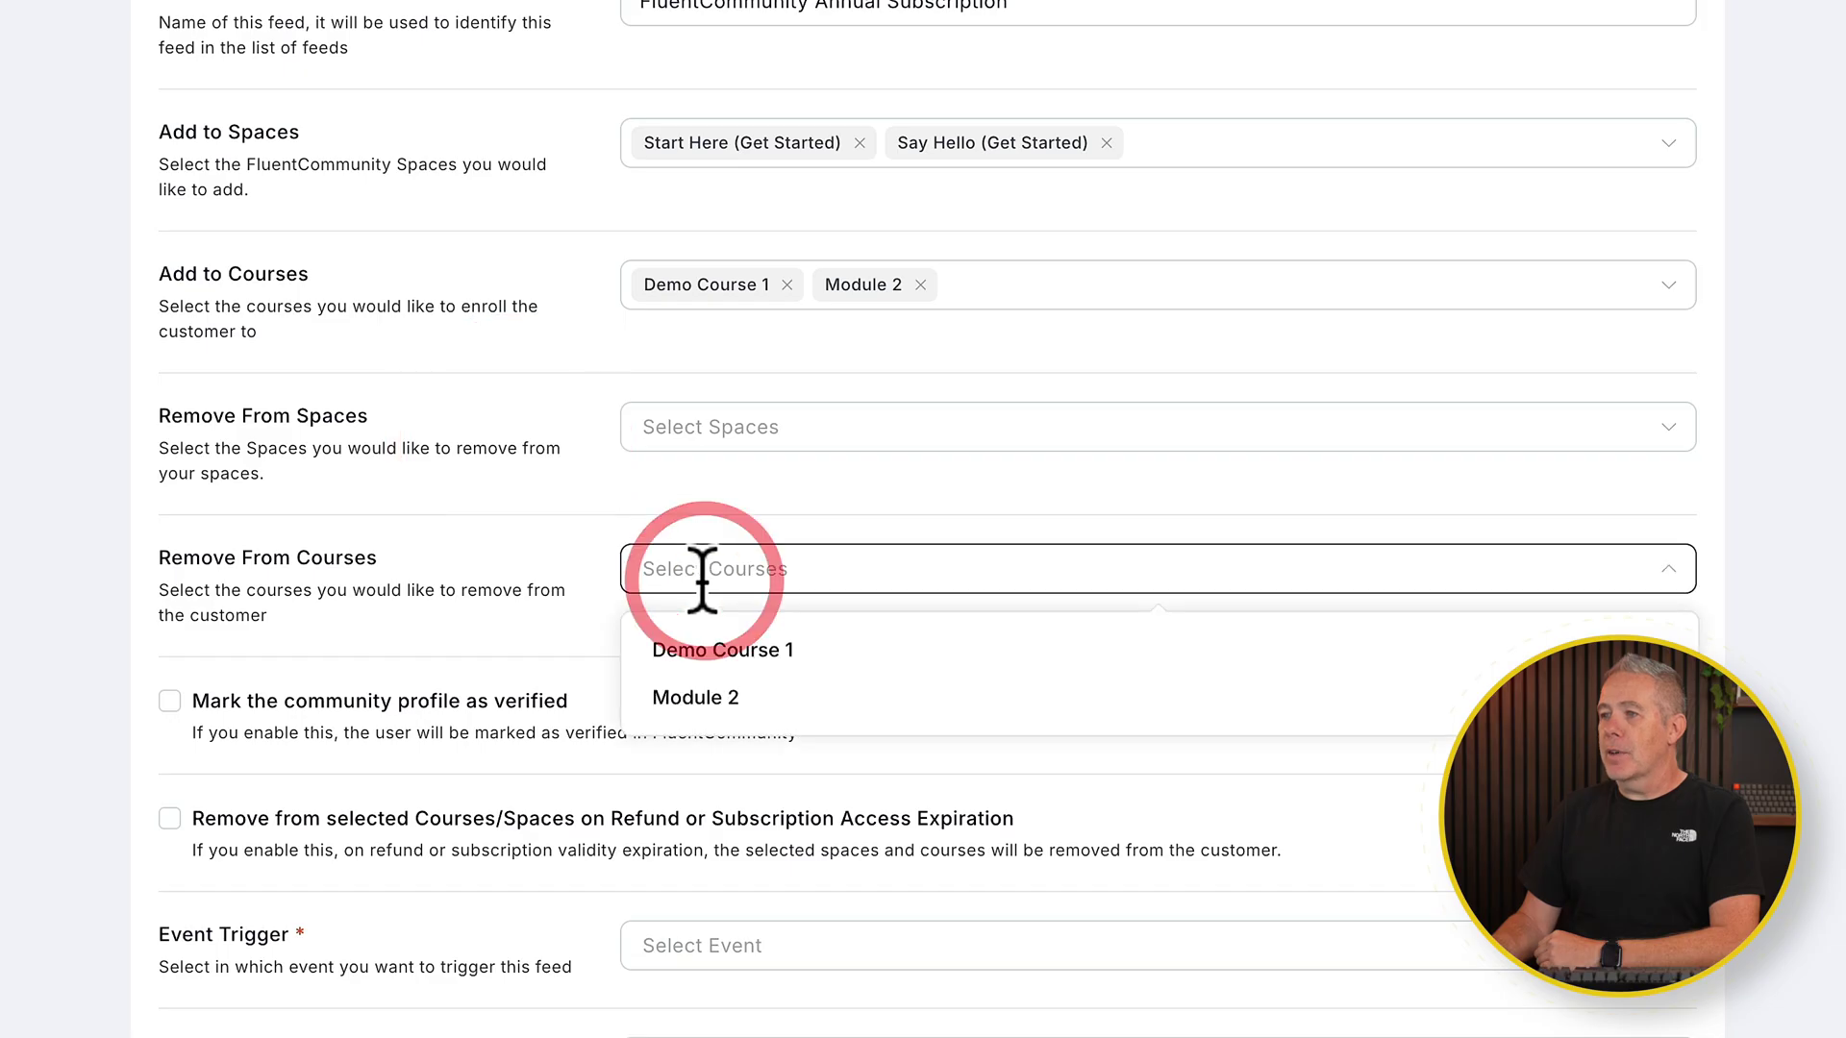
left_click(528, 569)
scroll(545, 620, "down", 2)
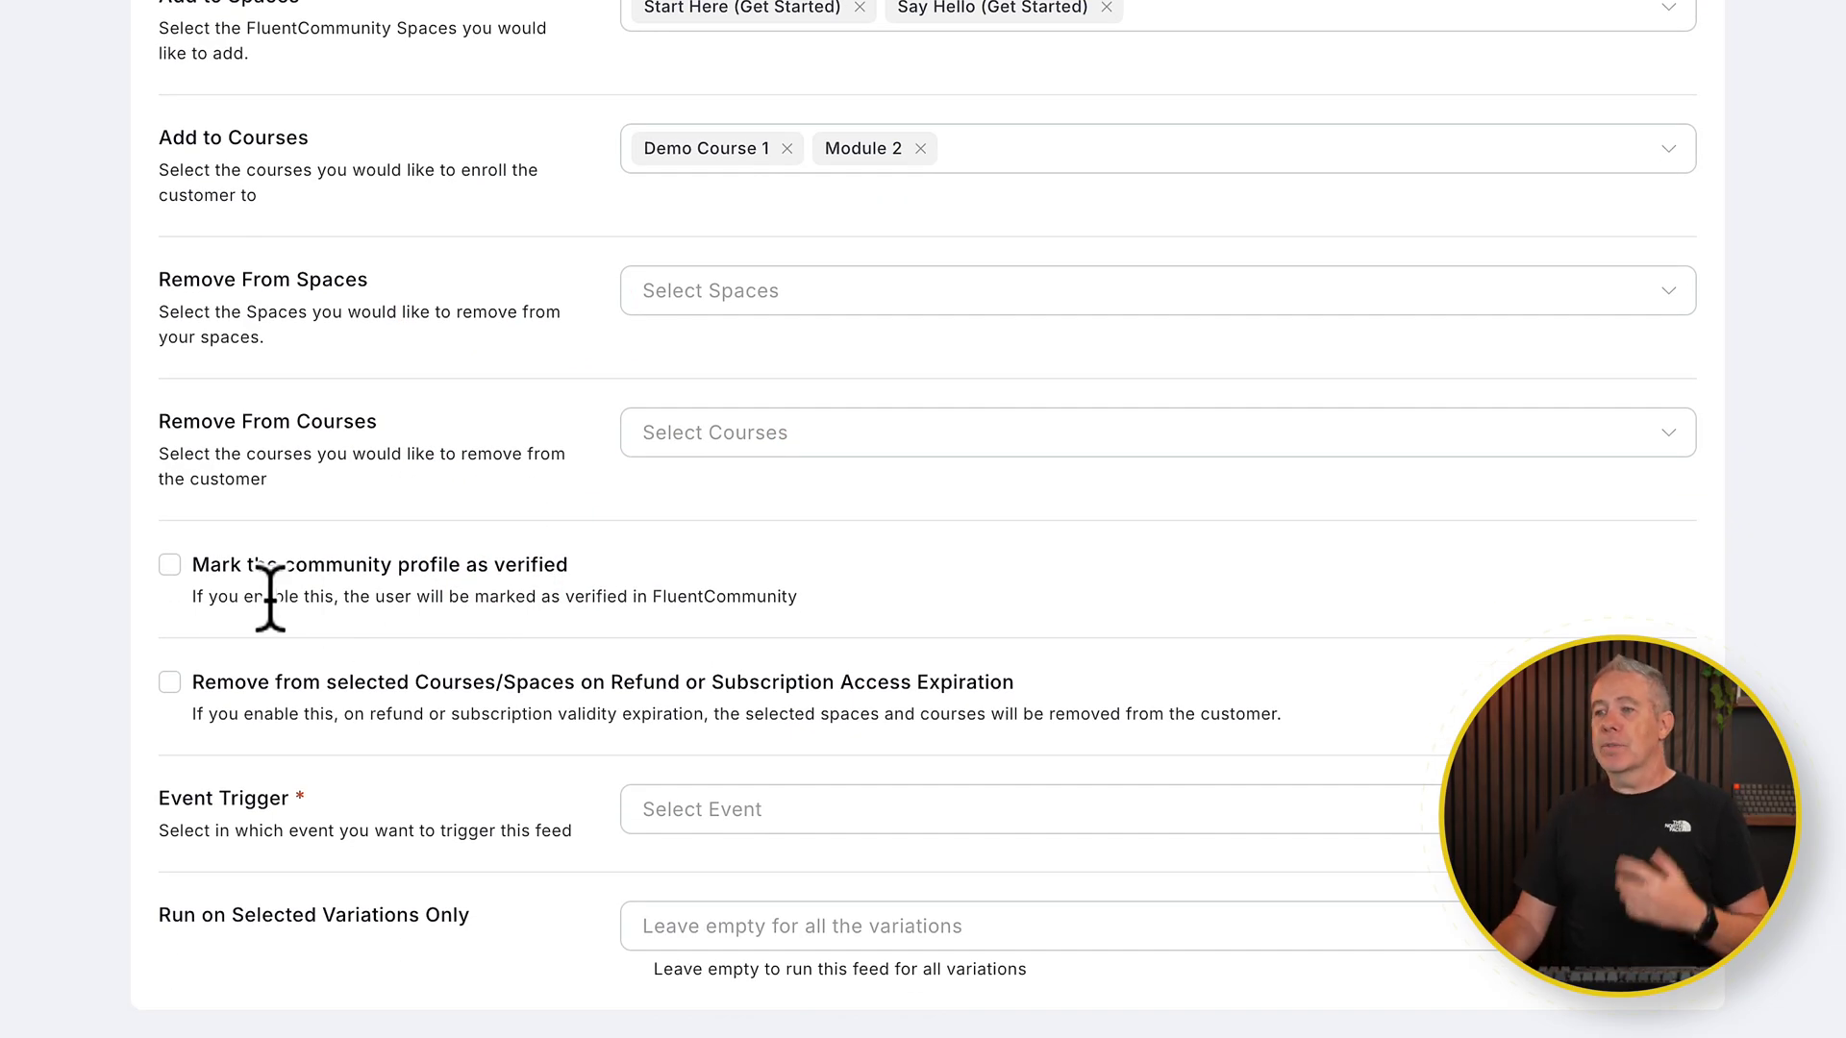
left_click(169, 565)
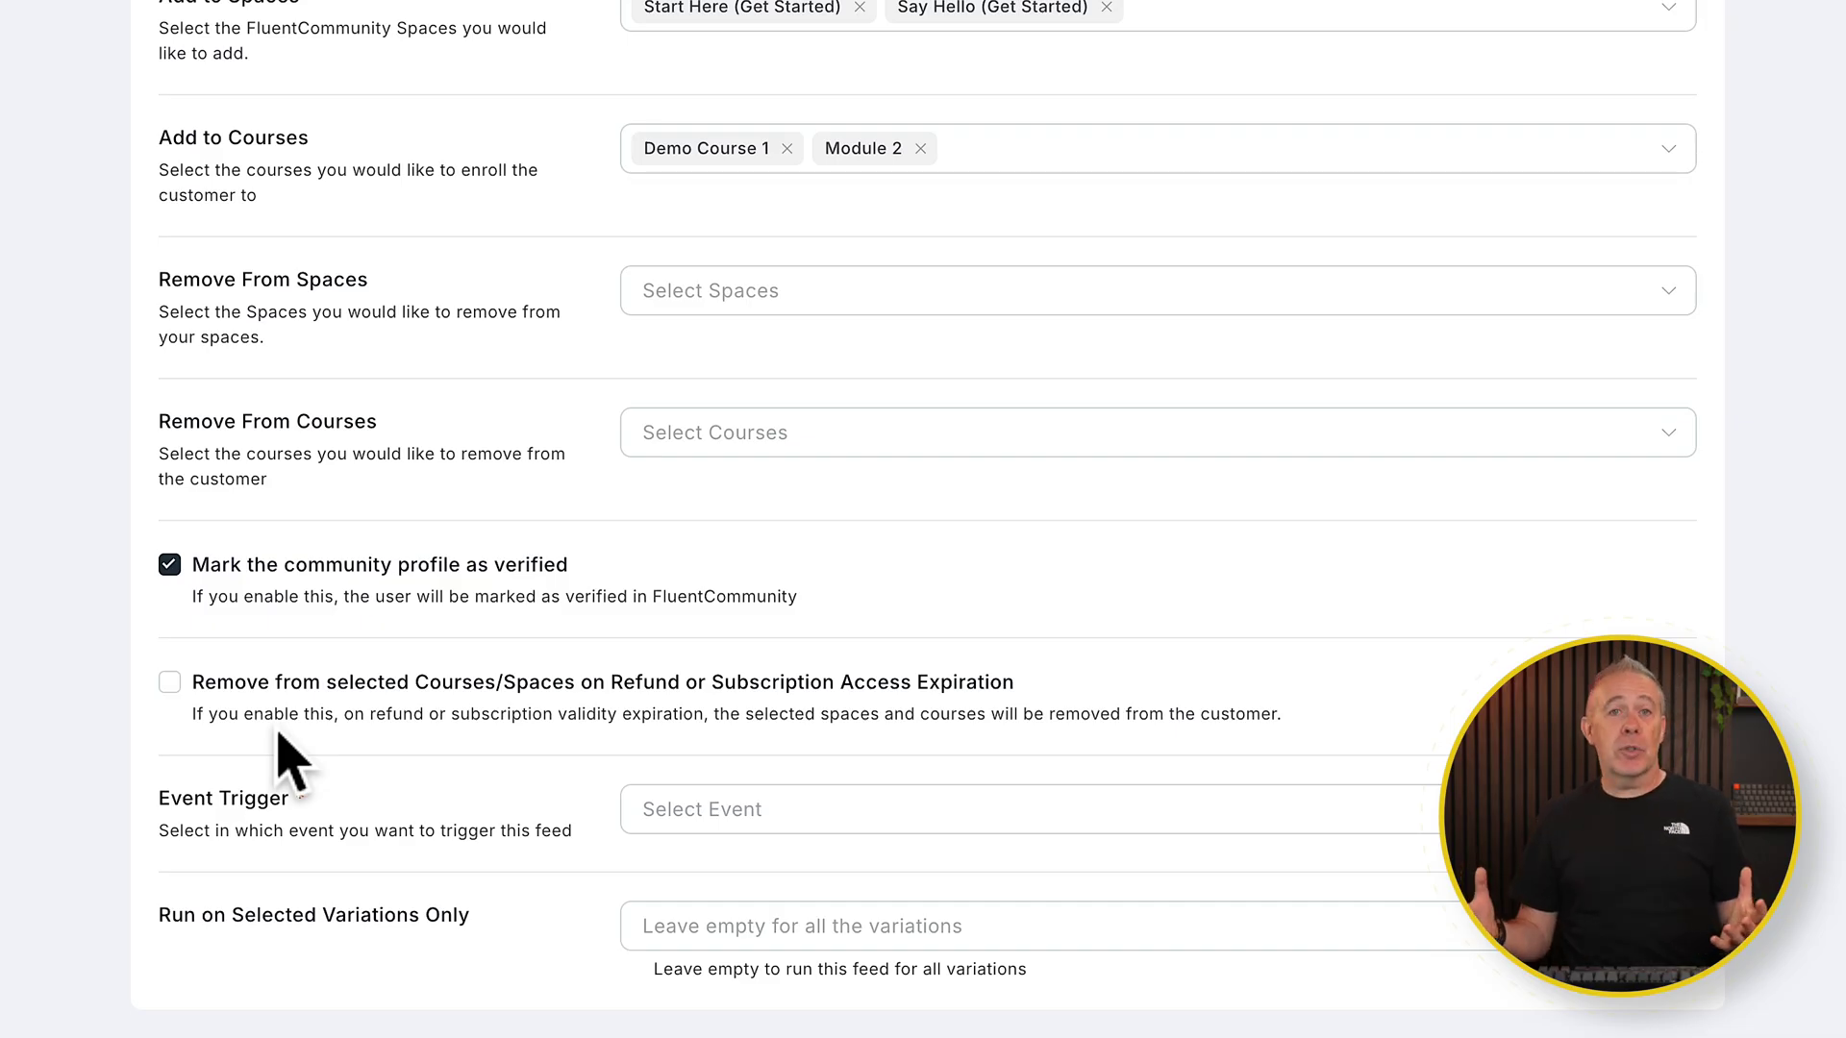
left_click(169, 683)
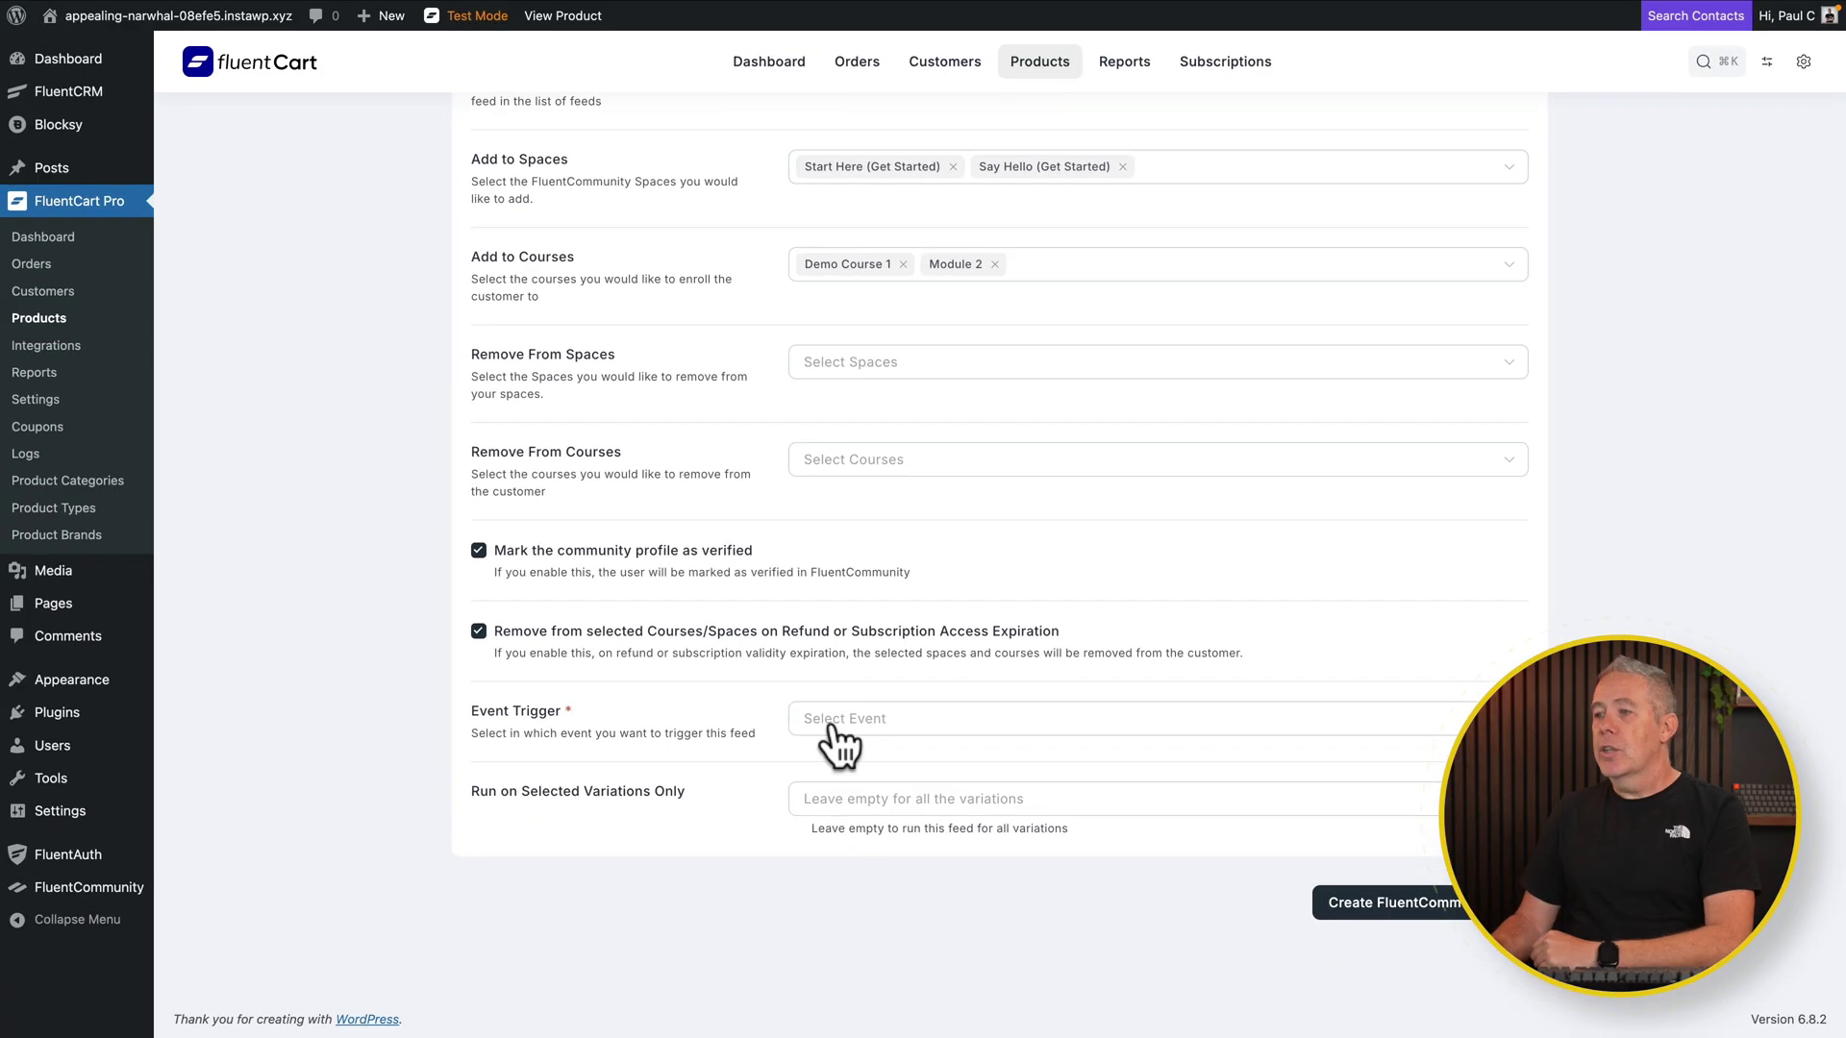
Set the Event Trigger to Order Paid (Payment / Subscription).
left_click(820, 731)
scroll(990, 822, "down", 2)
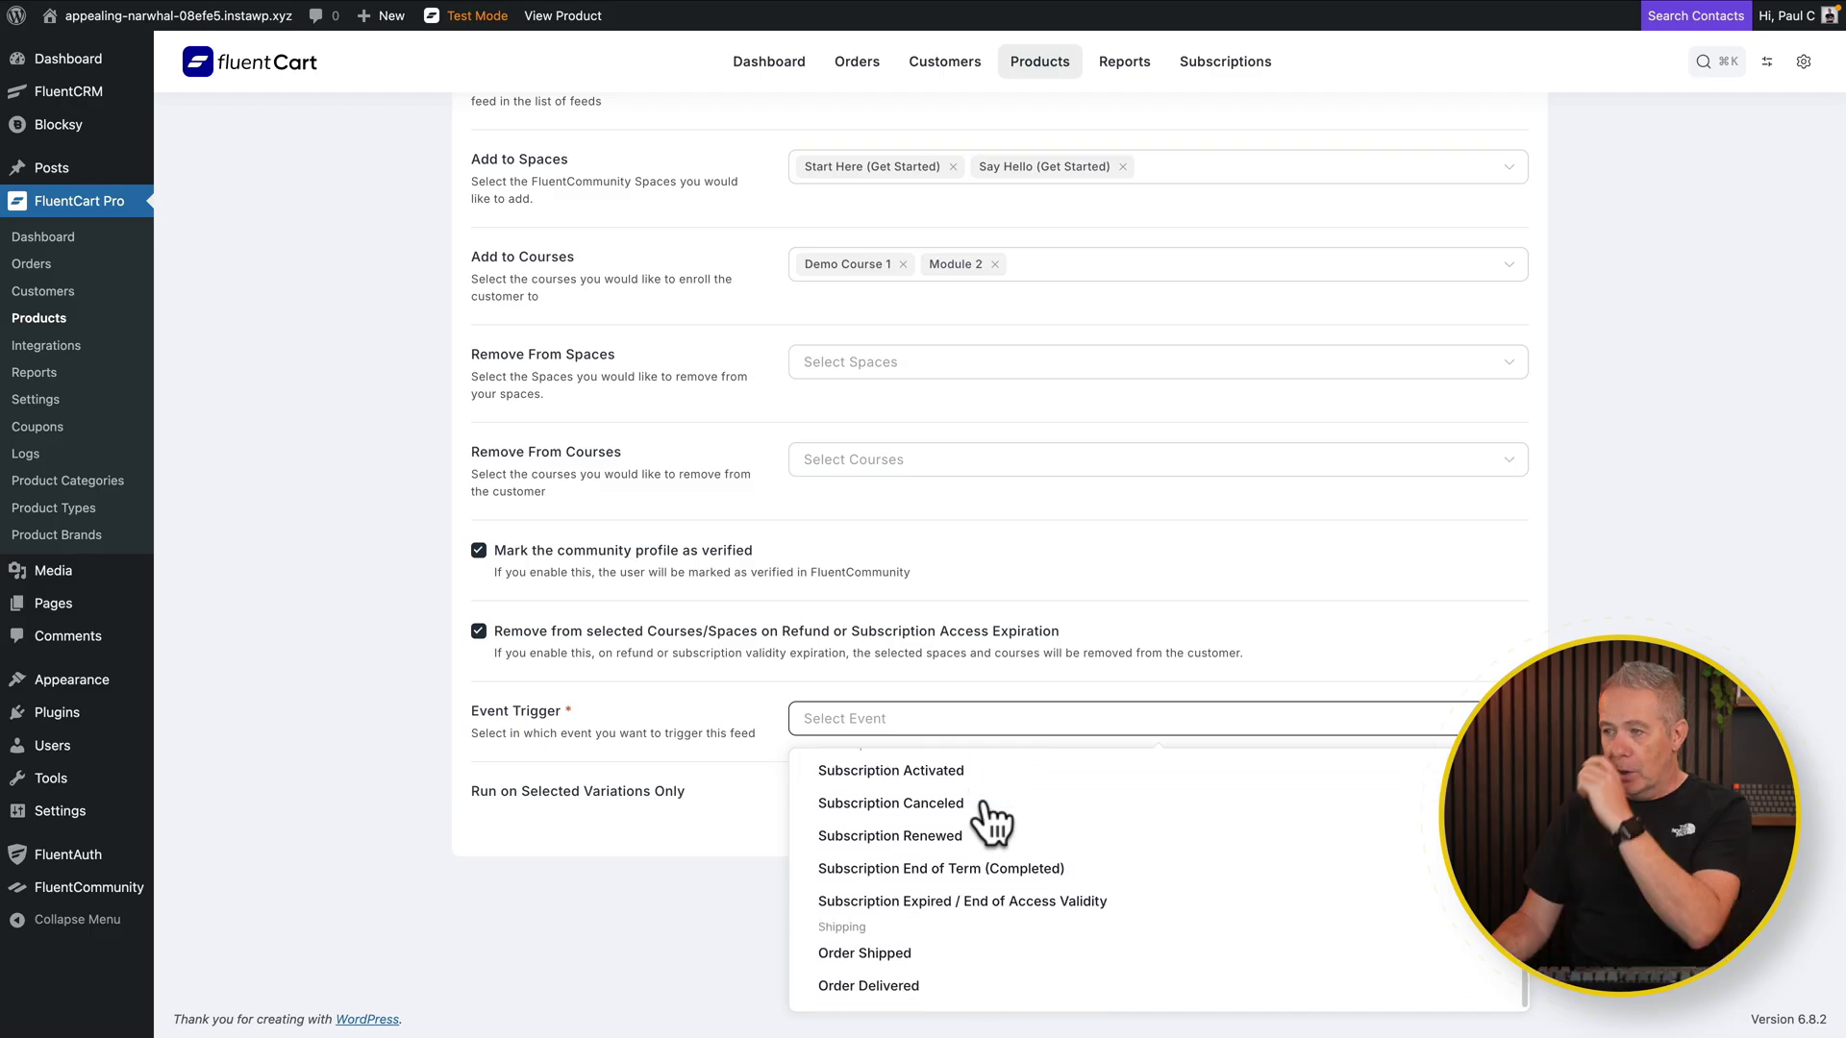
scroll(990, 822, "up", 1)
scroll(990, 822, "up", 3)
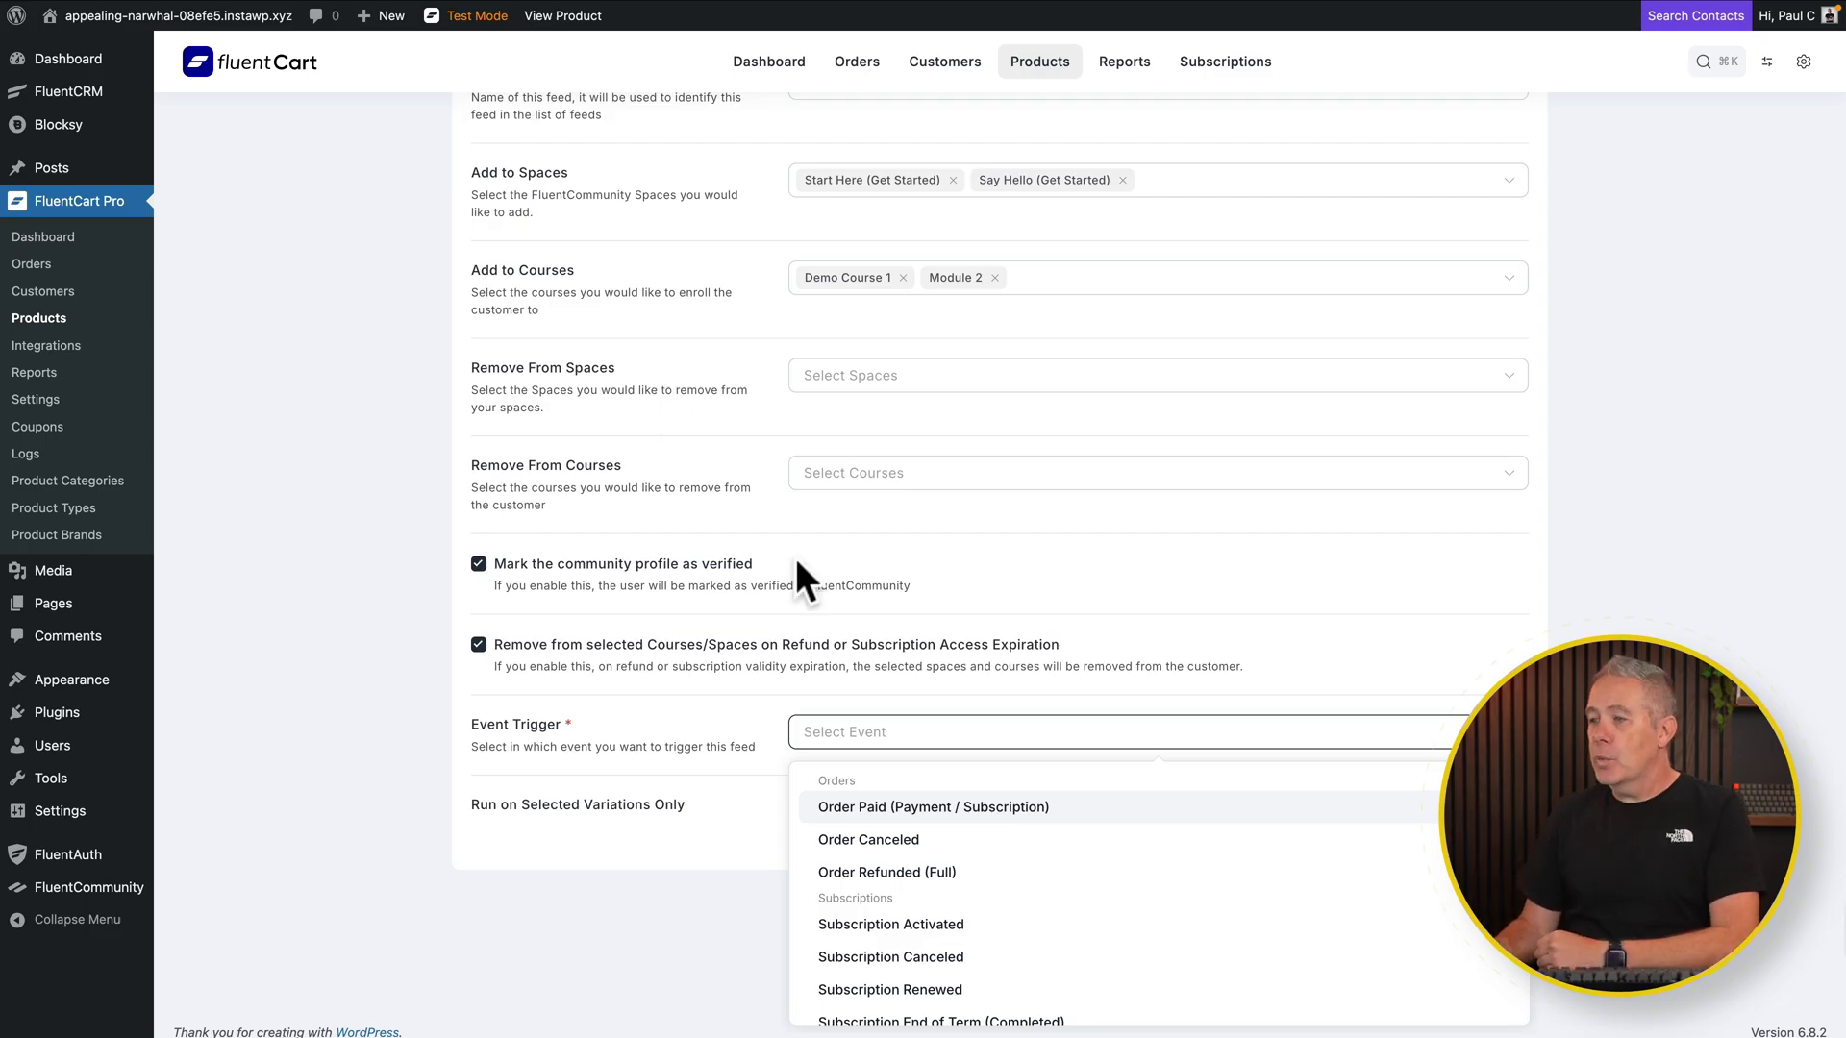
left_click(870, 809)
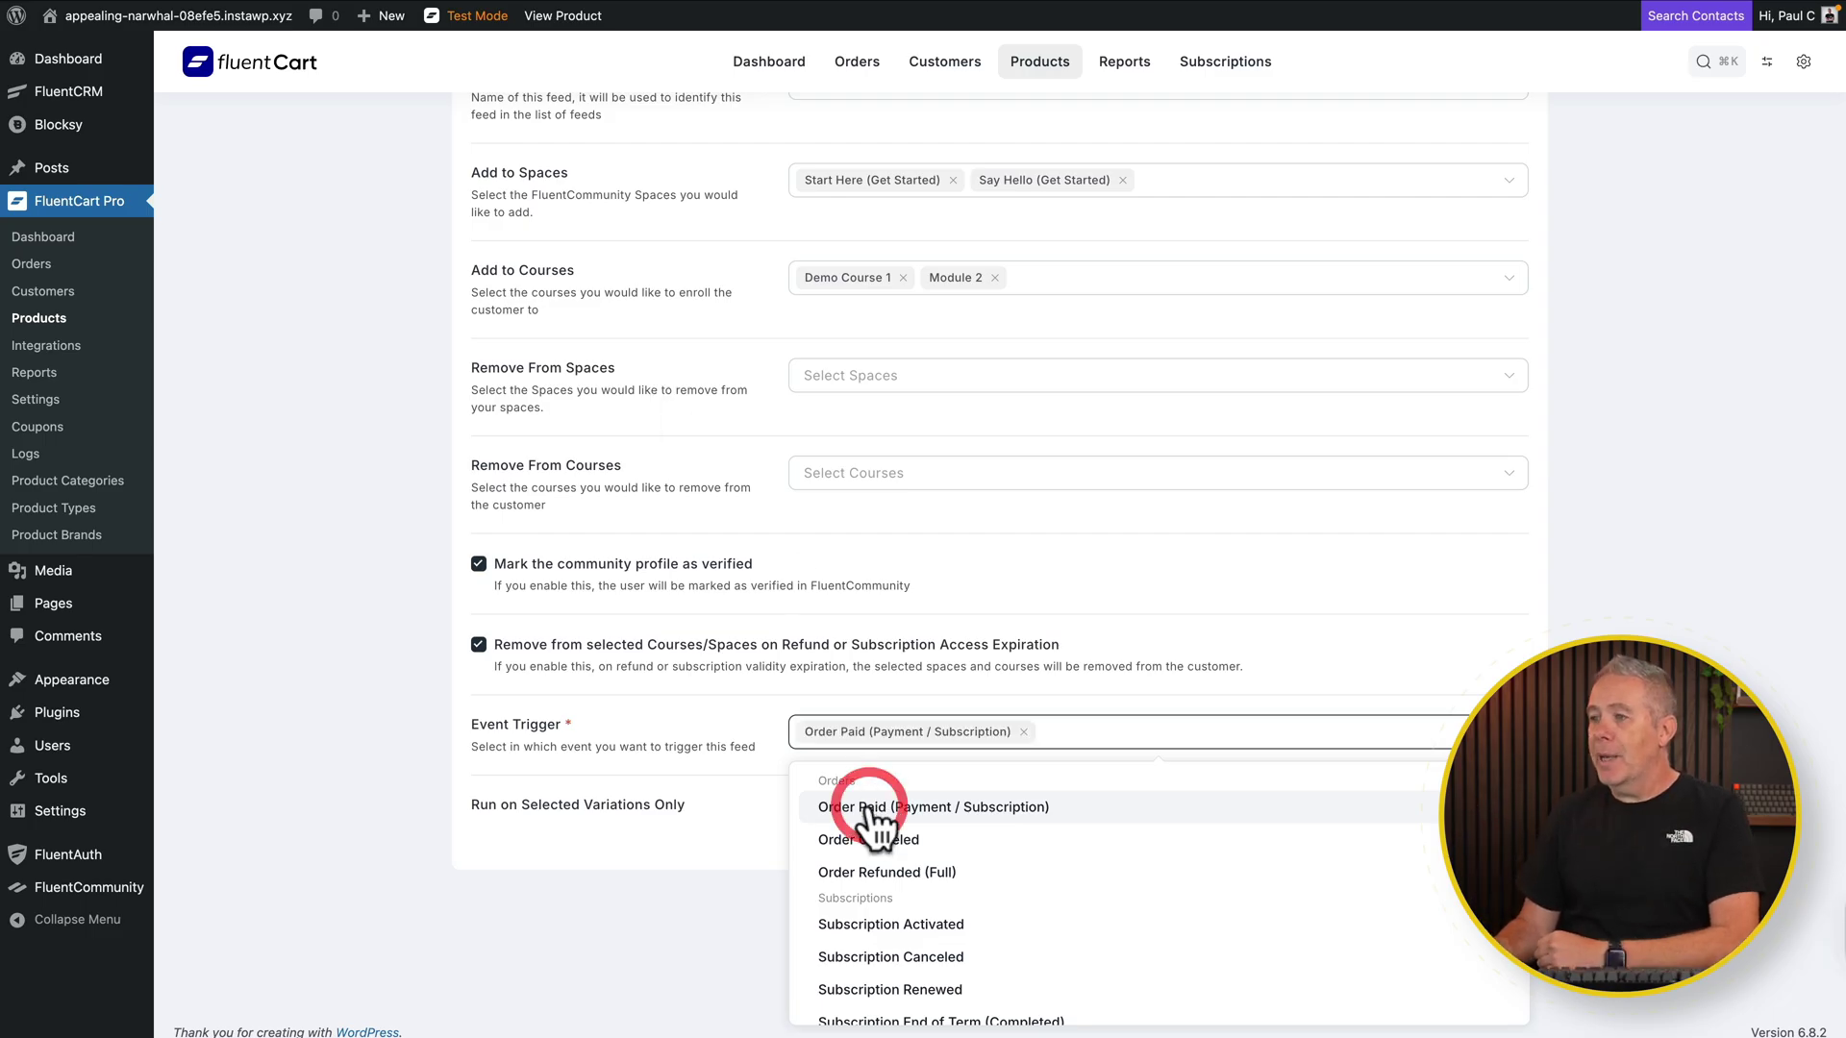
left_click(635, 851)
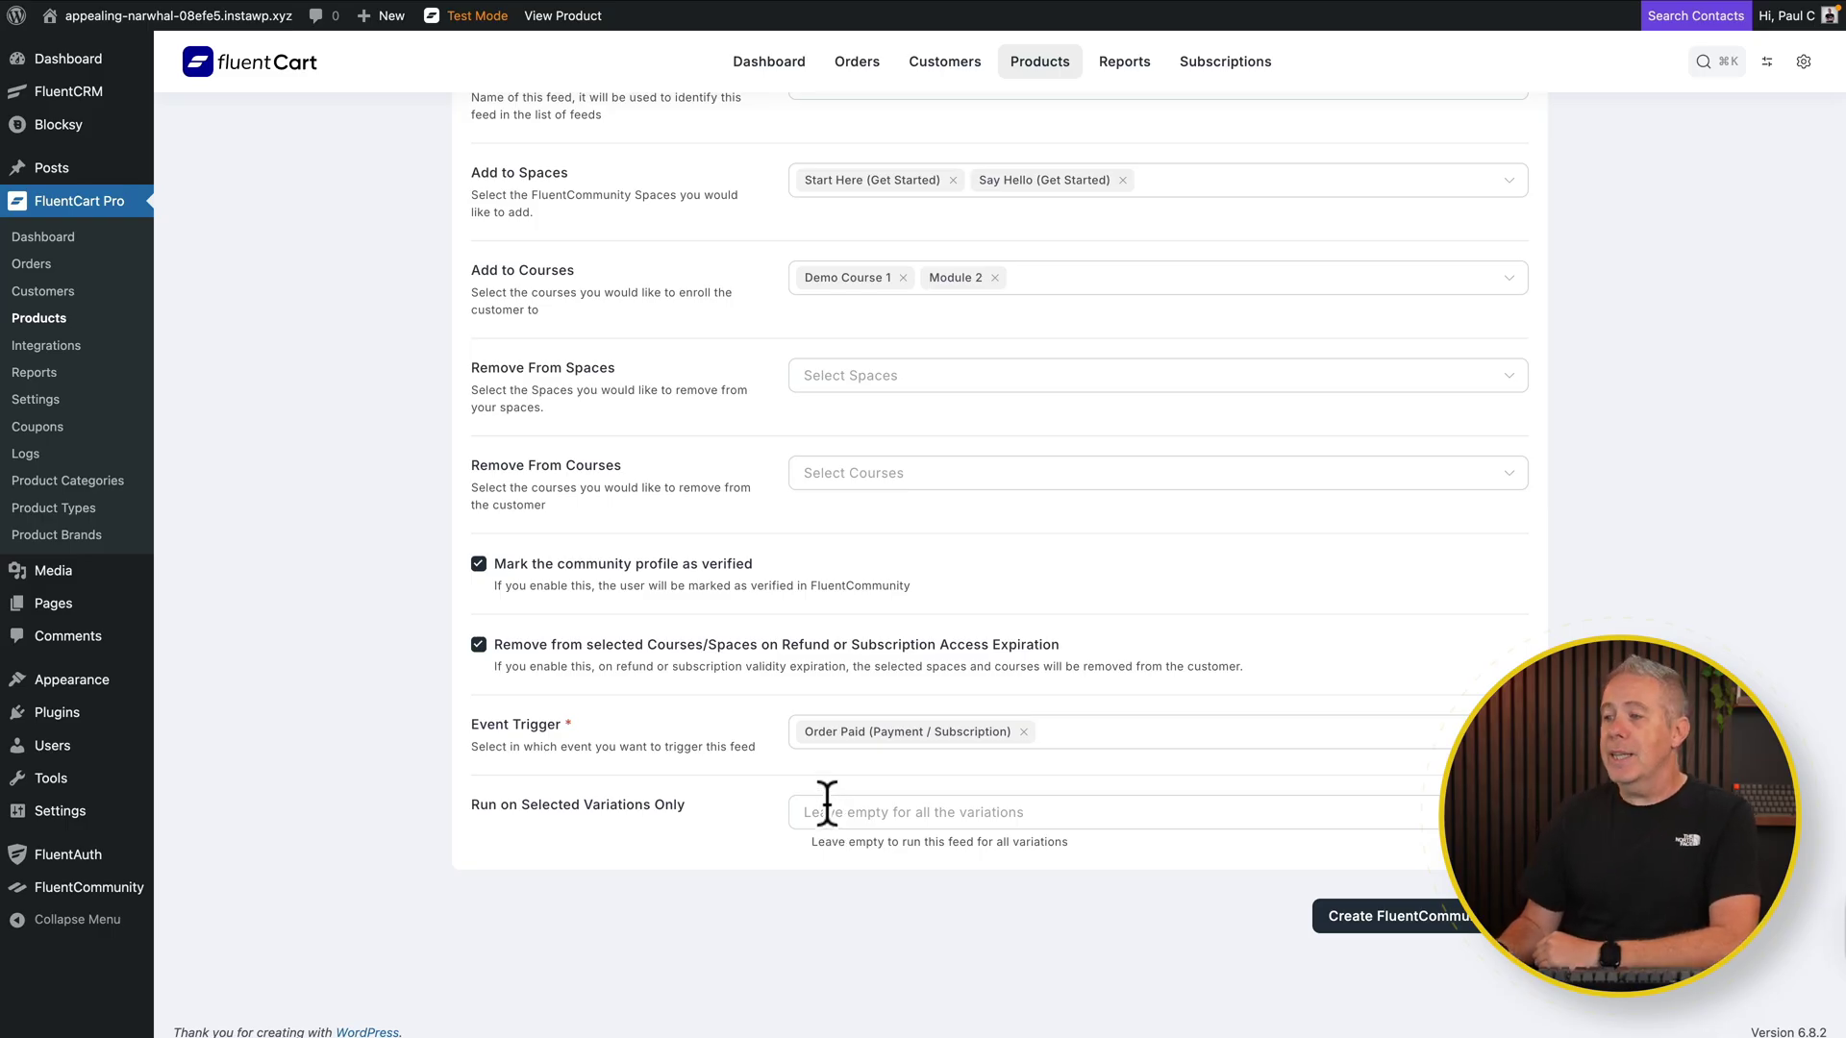
Leave Run on Selected Variations empty and create the FluentCommunity Annual Subscription feed.
left_click(827, 803)
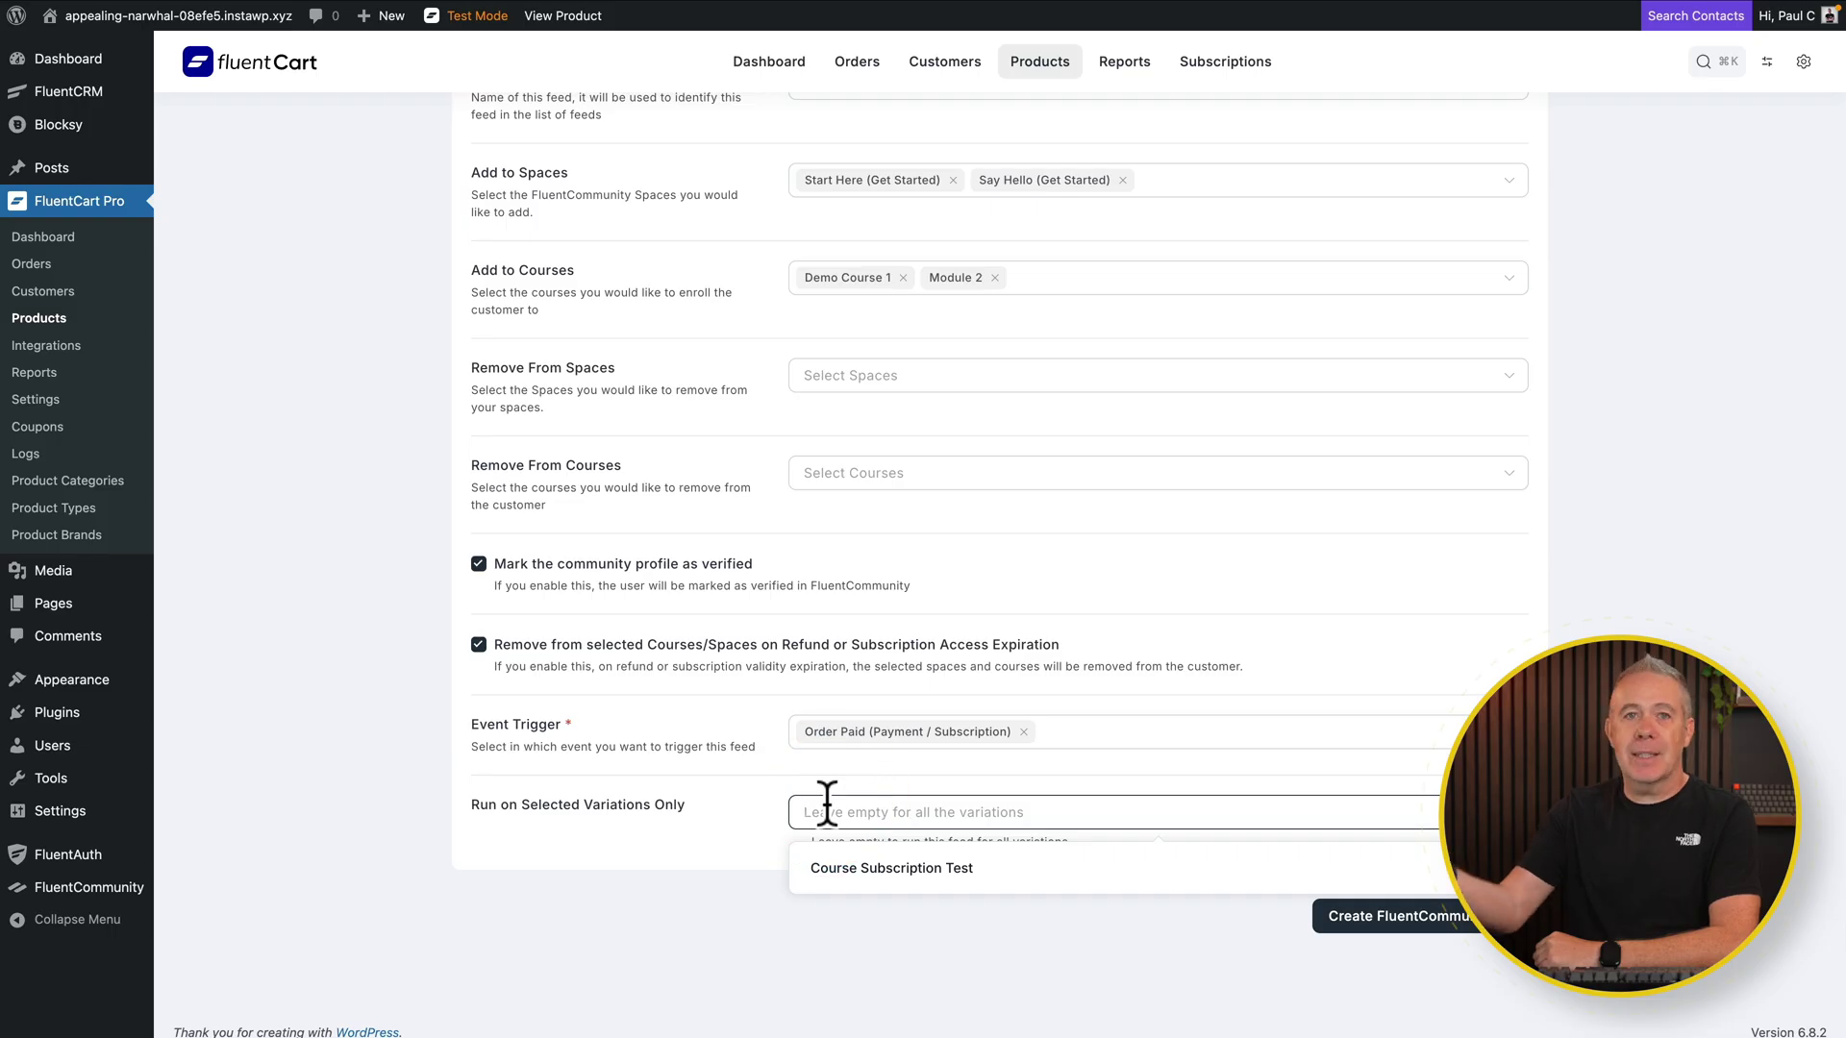
left_click(429, 852)
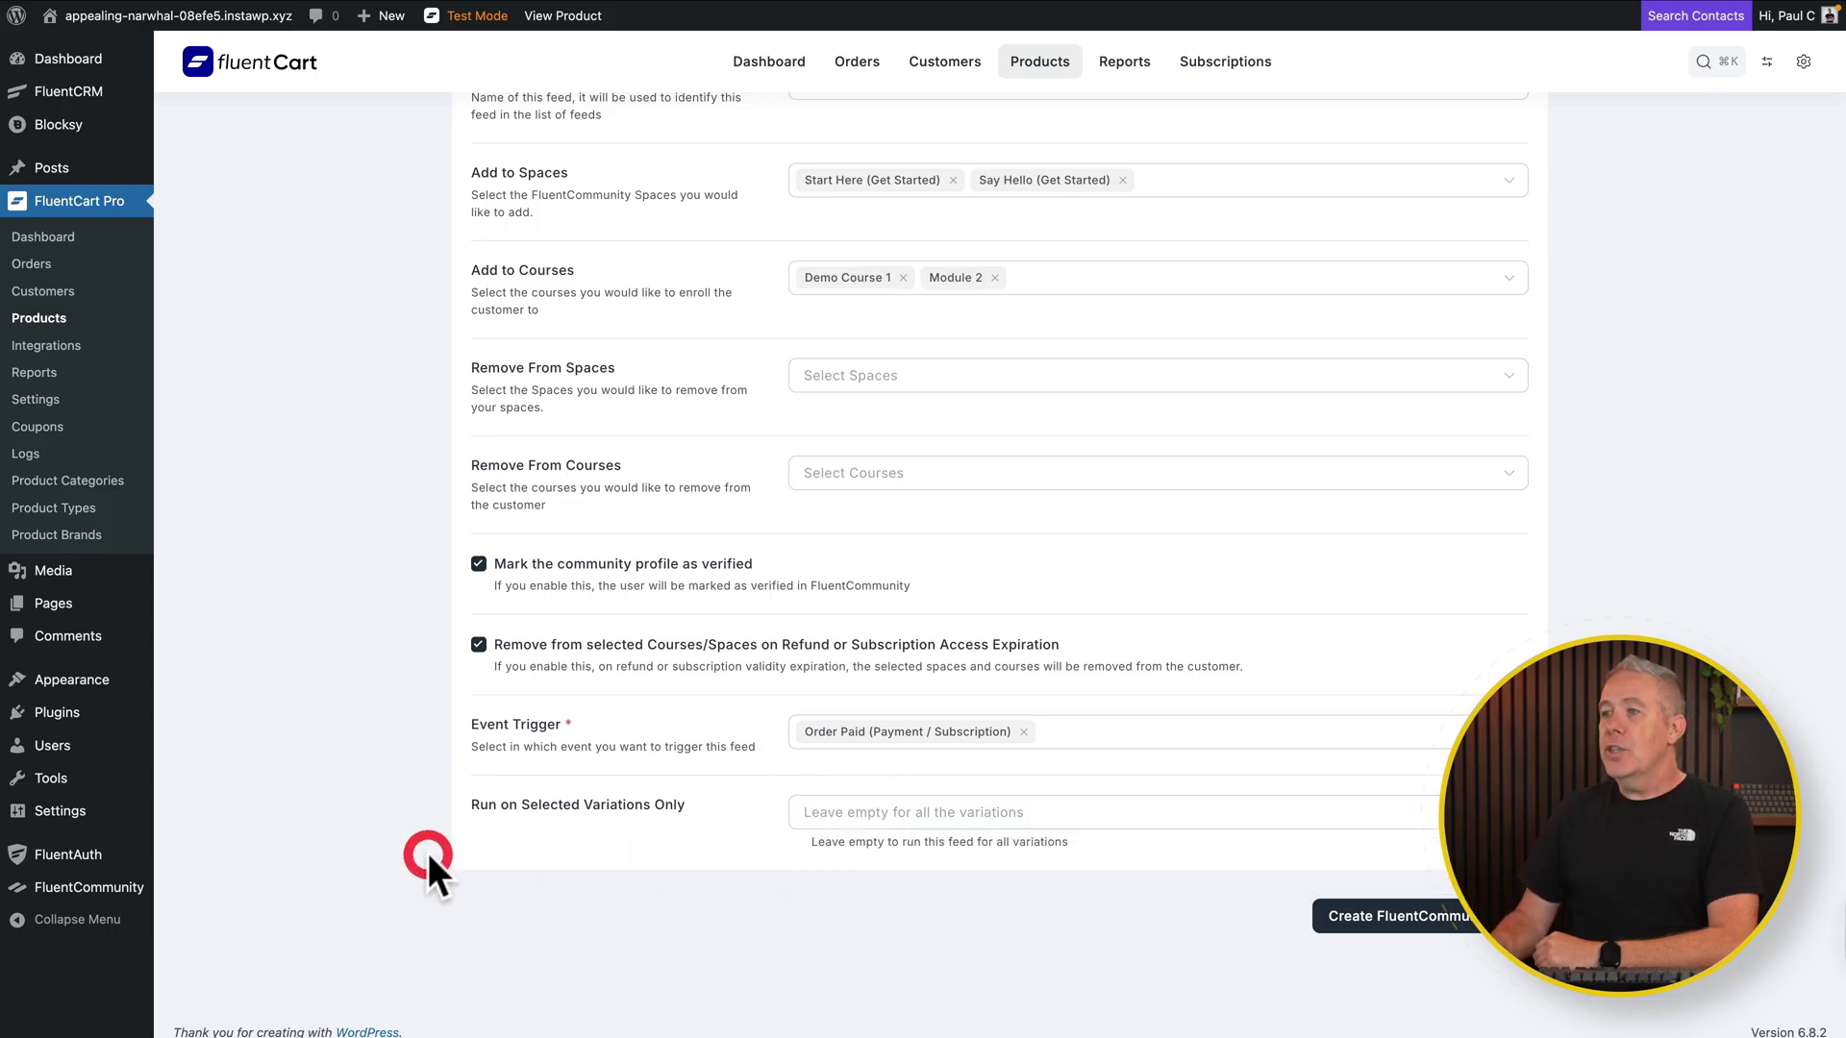
scroll(428, 852, "up", 1)
scroll(648, 542, "up", 1)
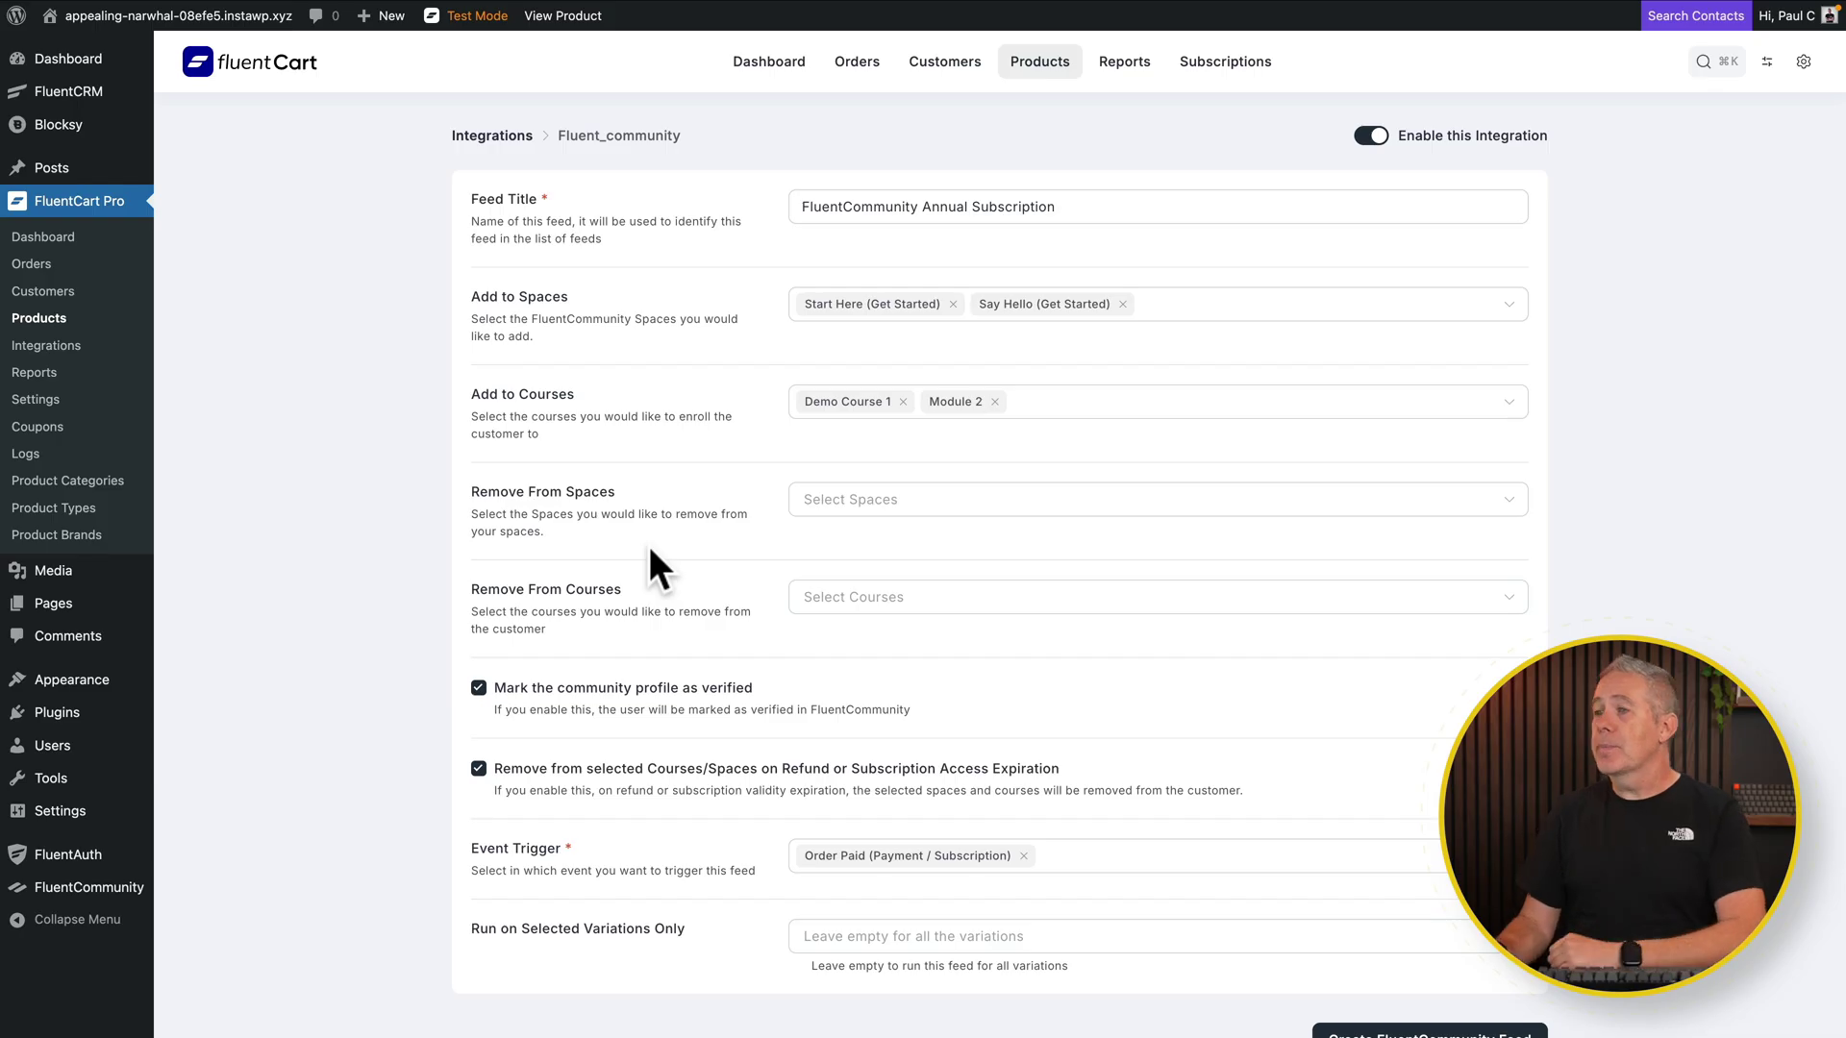
scroll(649, 546, "down", 3)
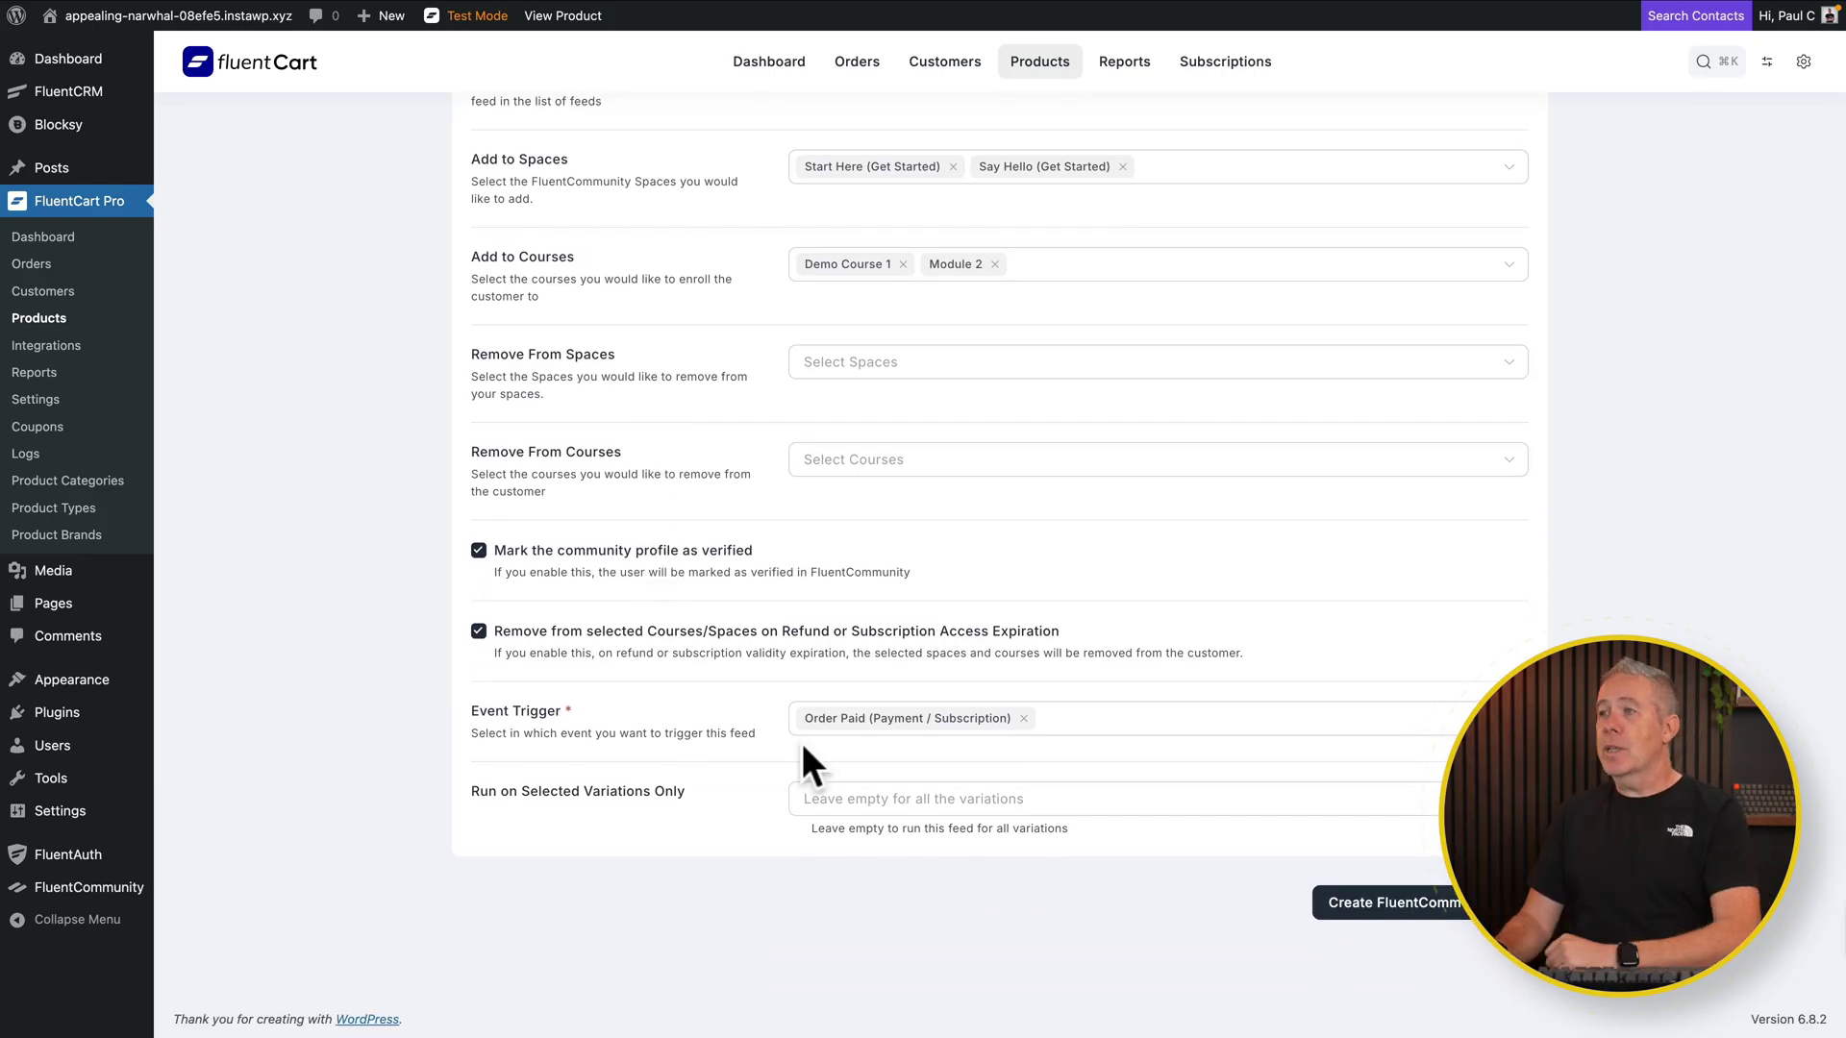
scroll(654, 647, "up", 1)
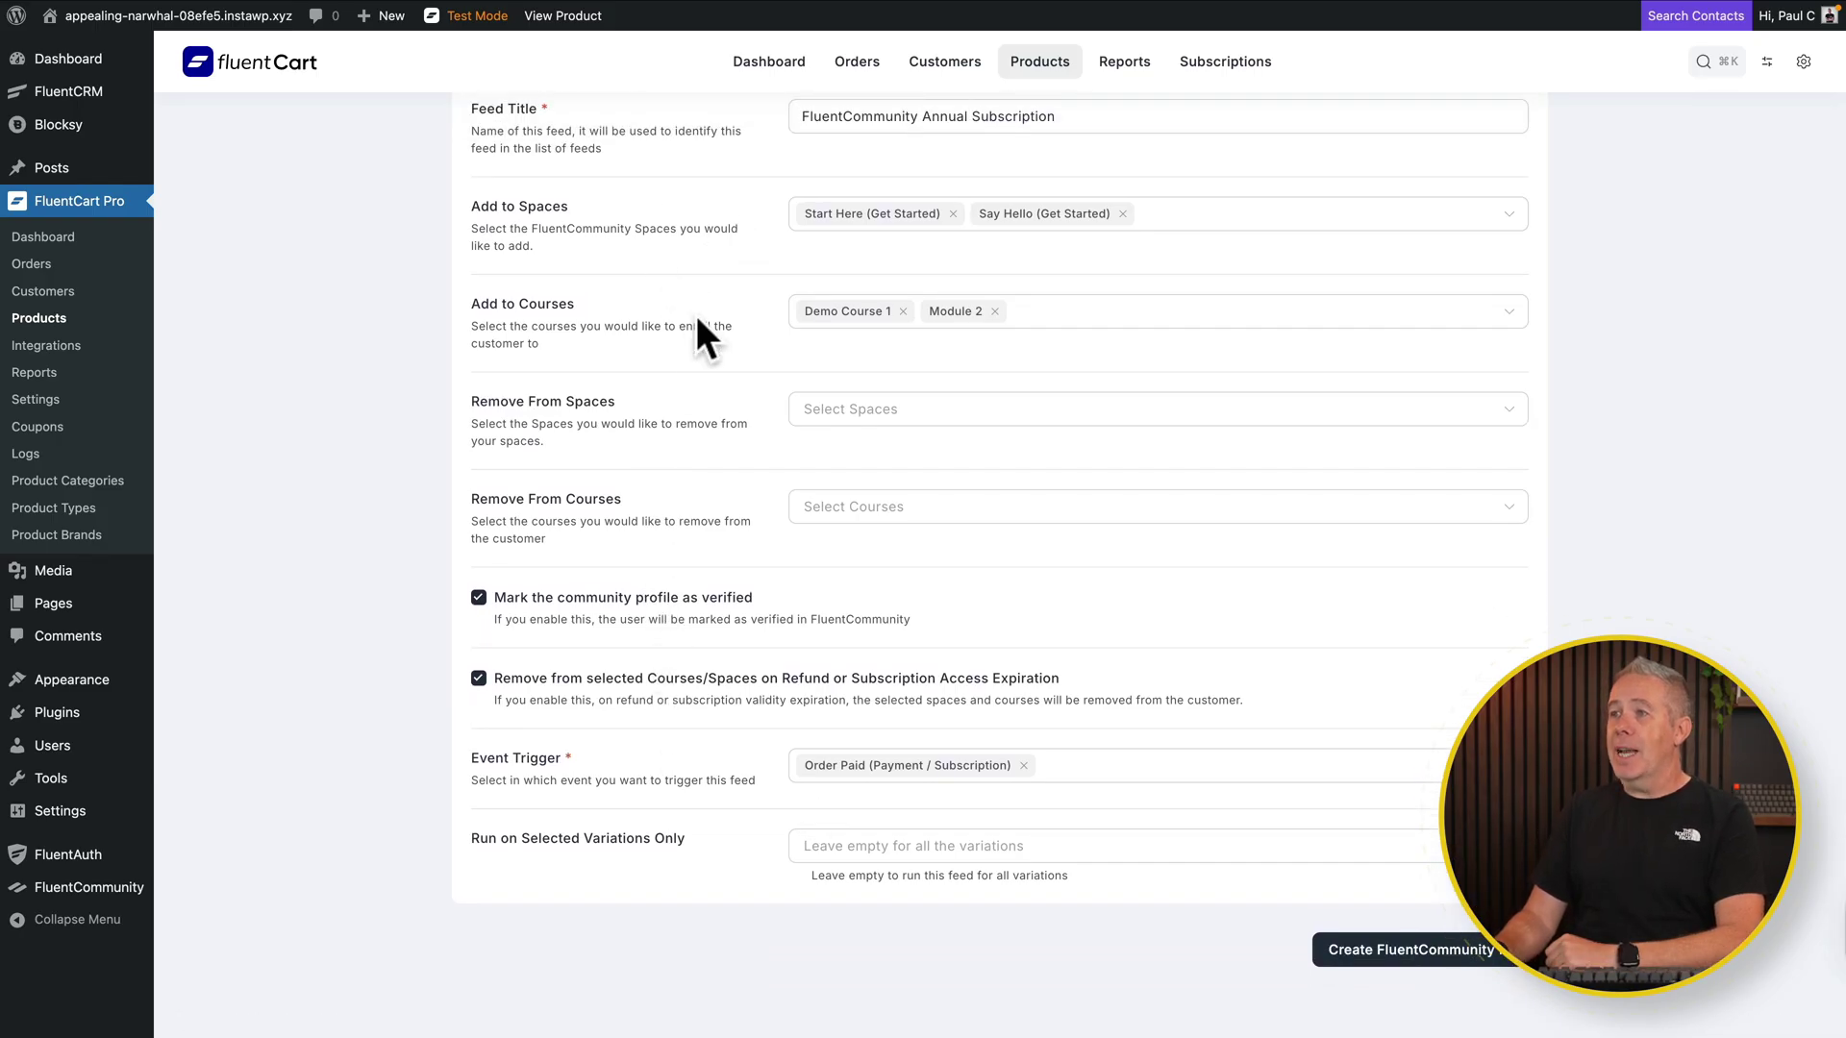
left_click(1388, 953)
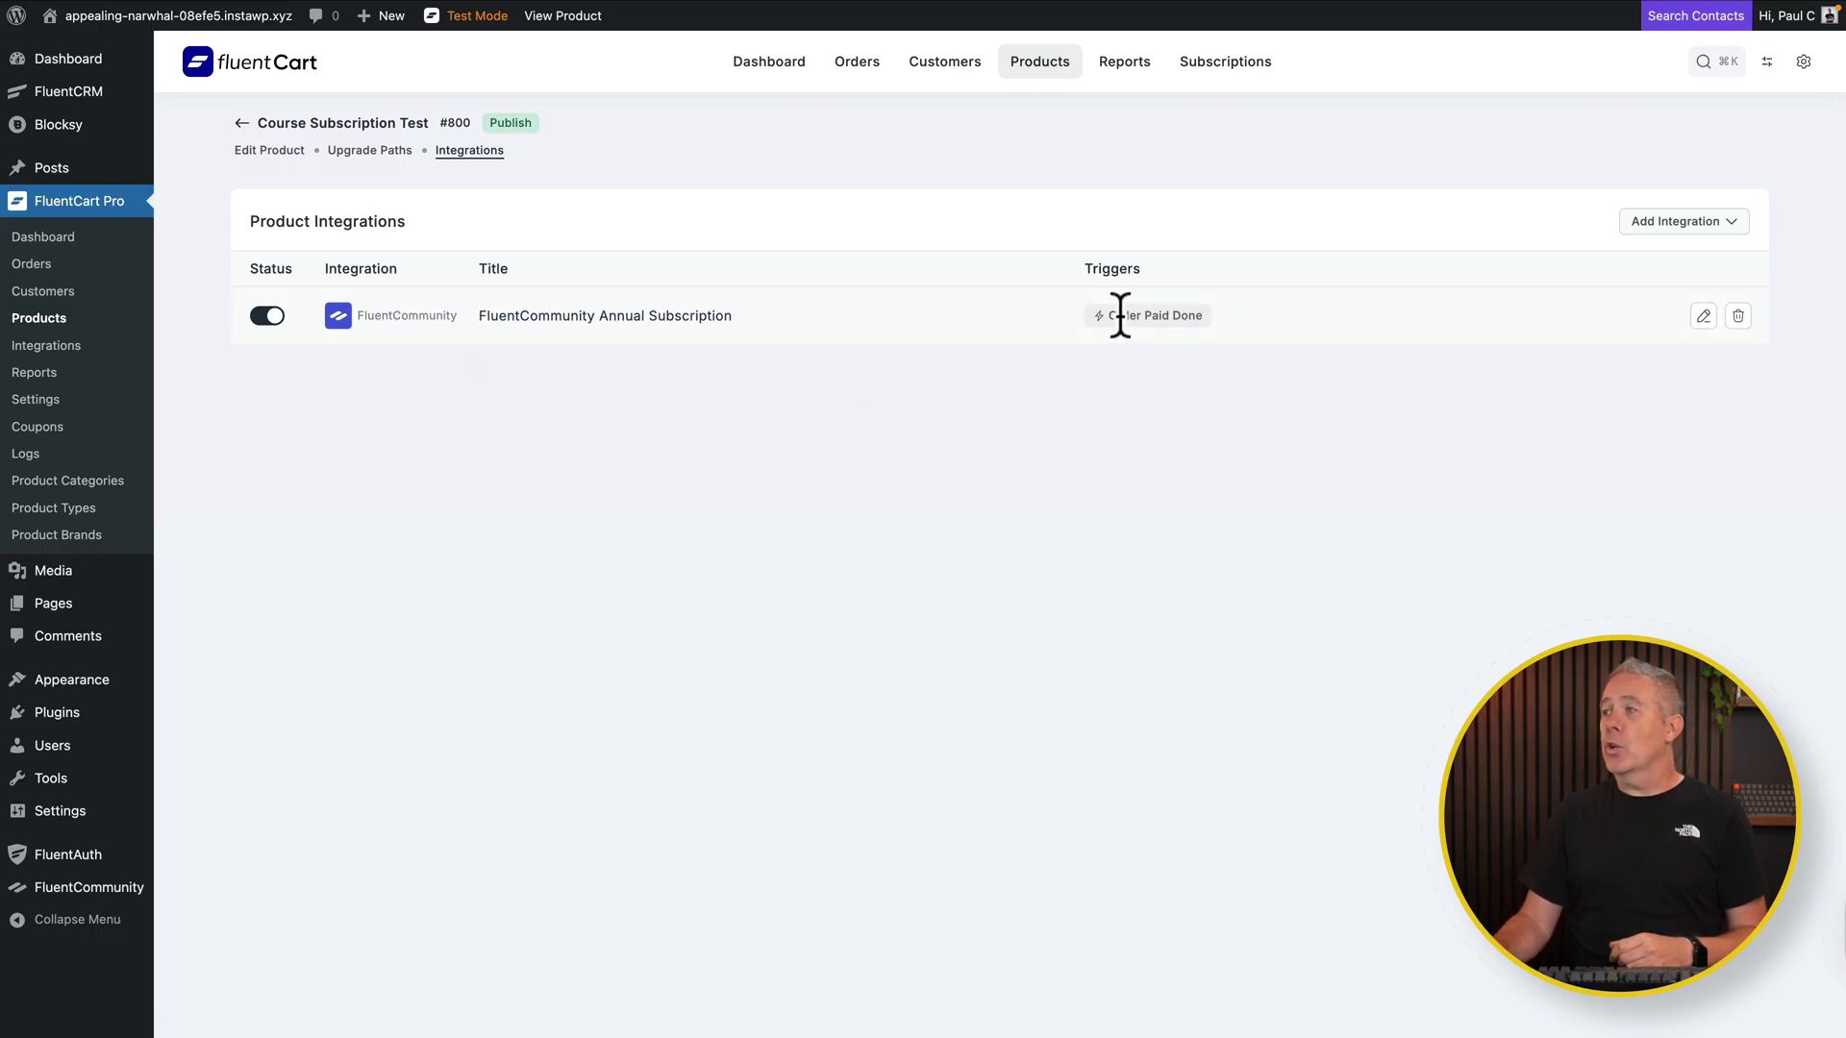
left_click(1707, 315)
scroll(1278, 682, "down", 2)
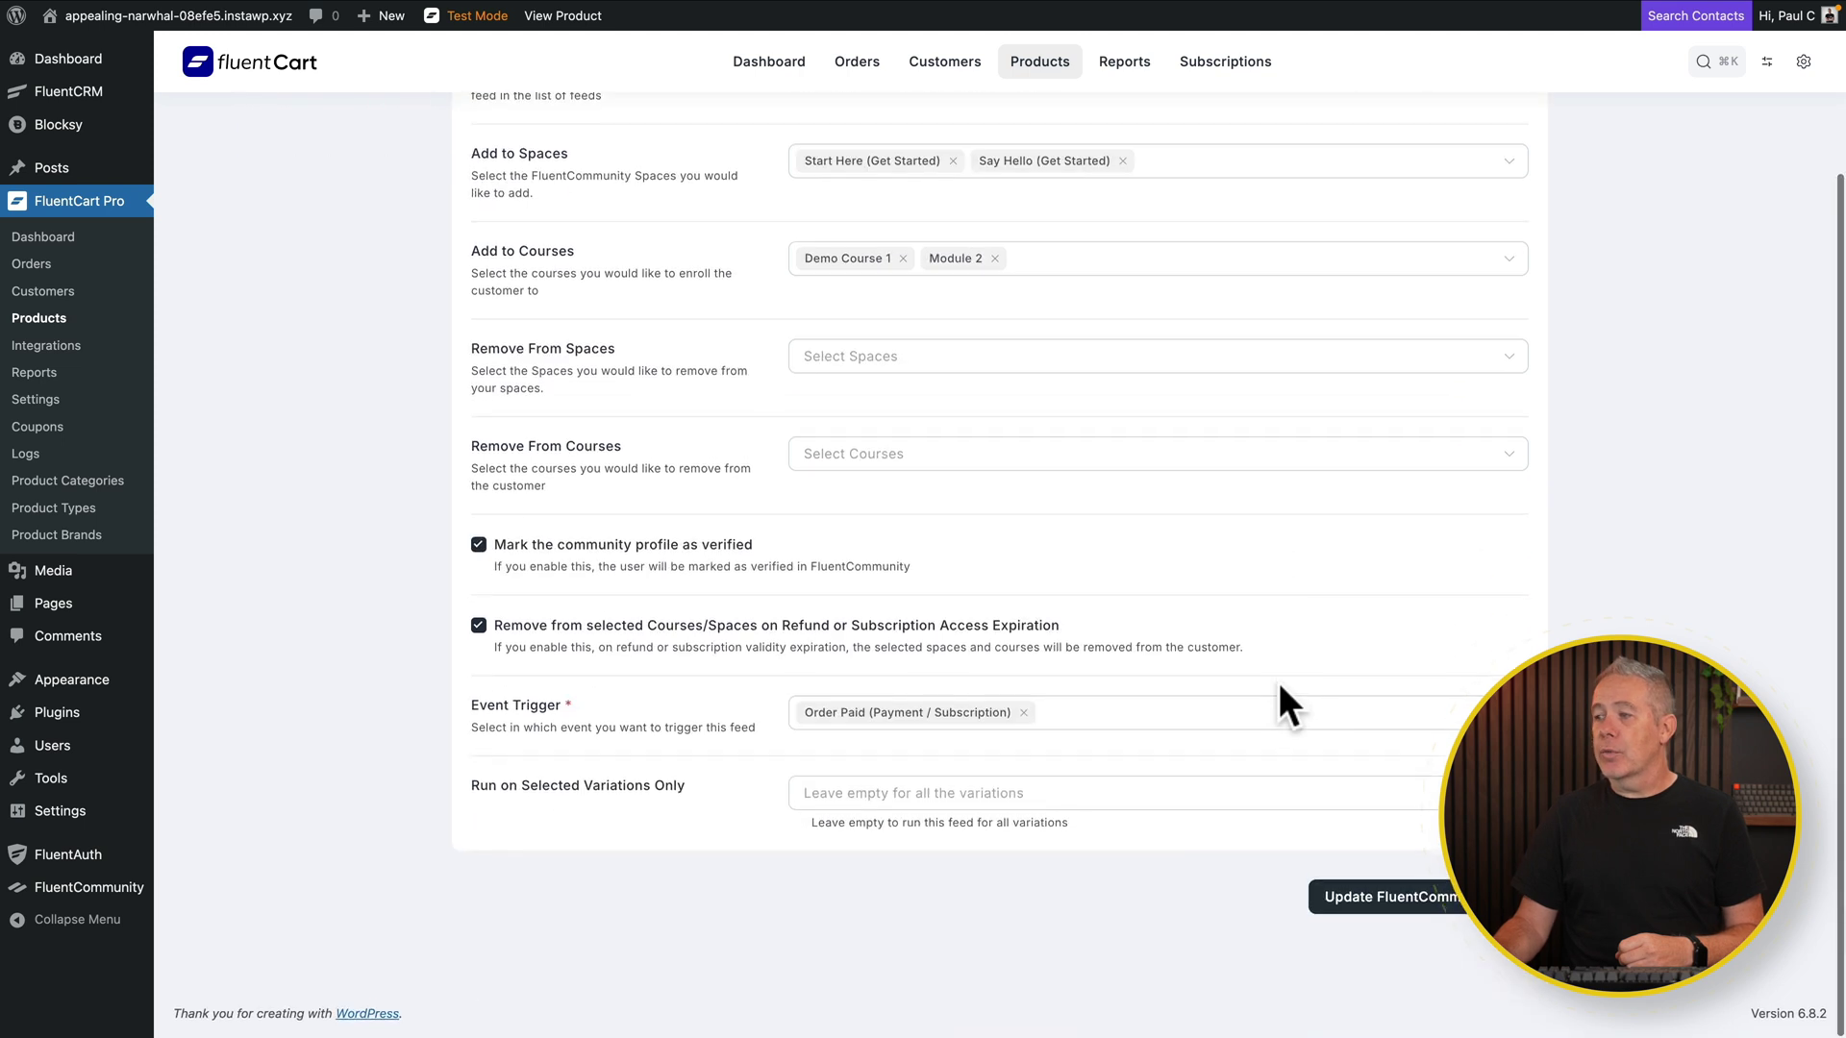
scroll(1279, 682, "up", 3)
key("alt+Left")
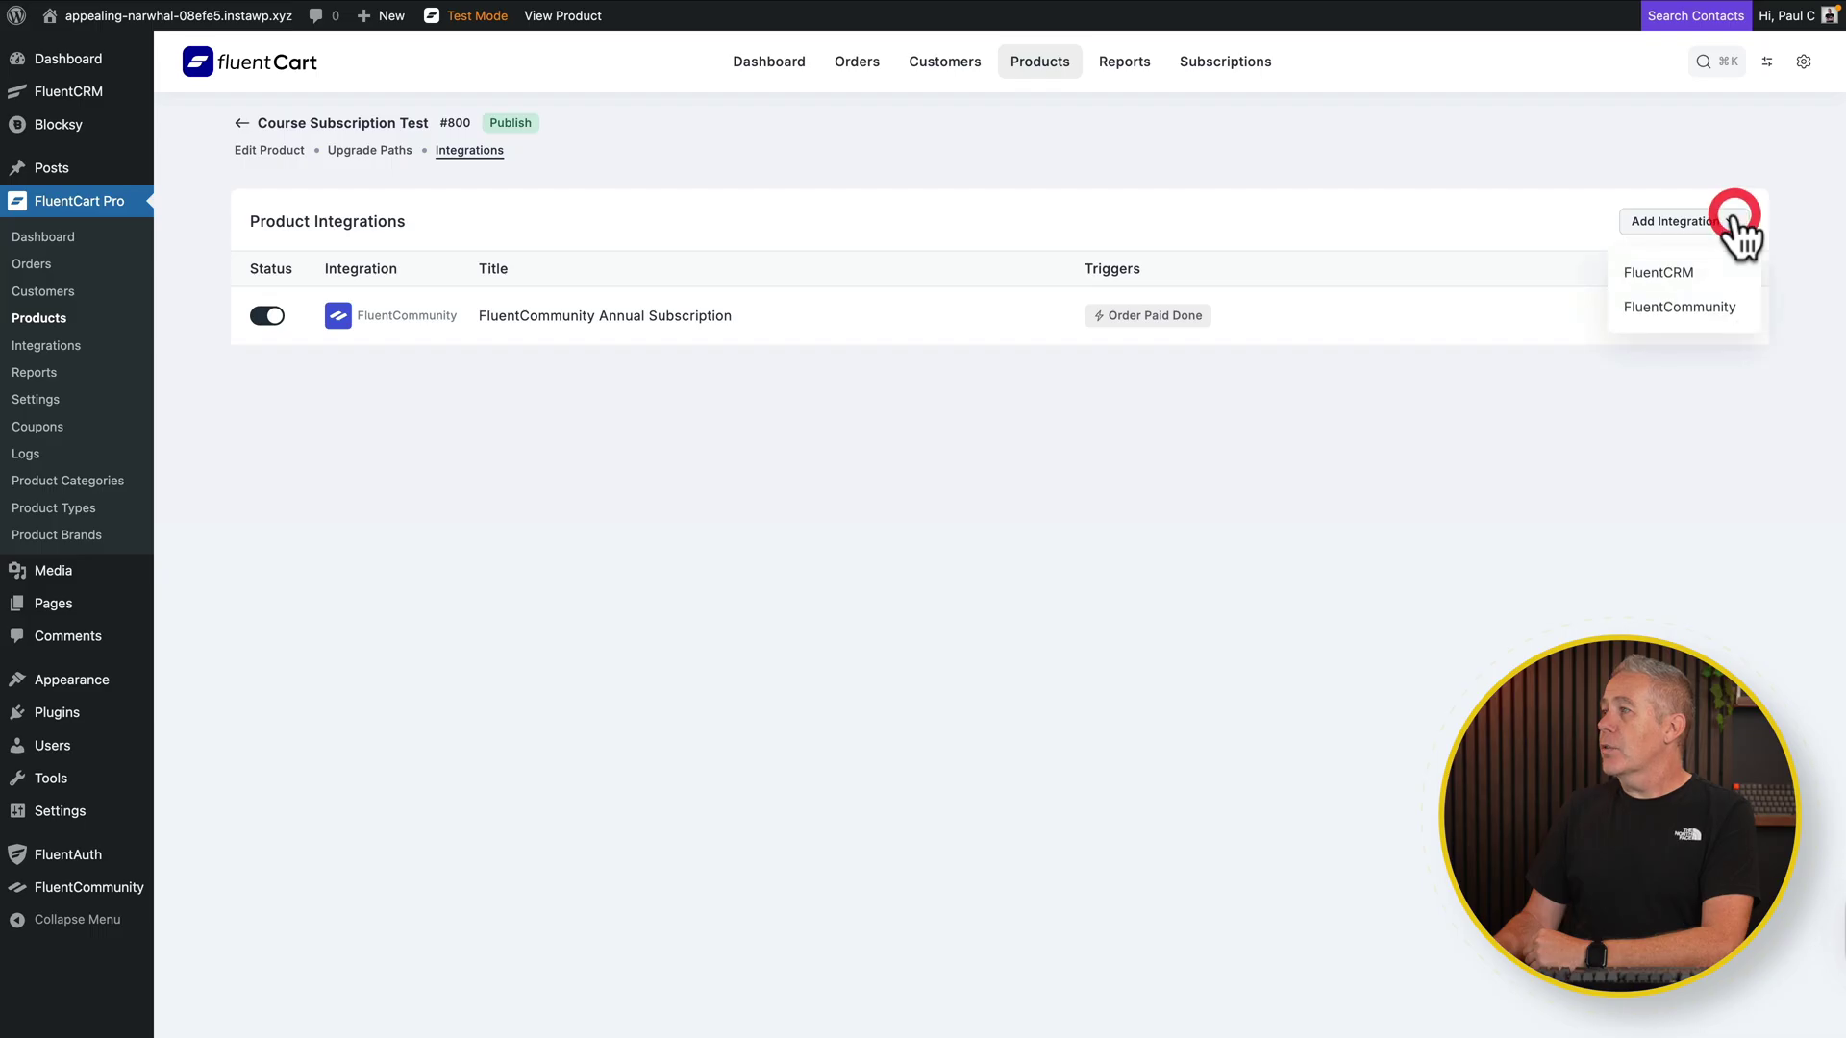
left_click(1660, 275)
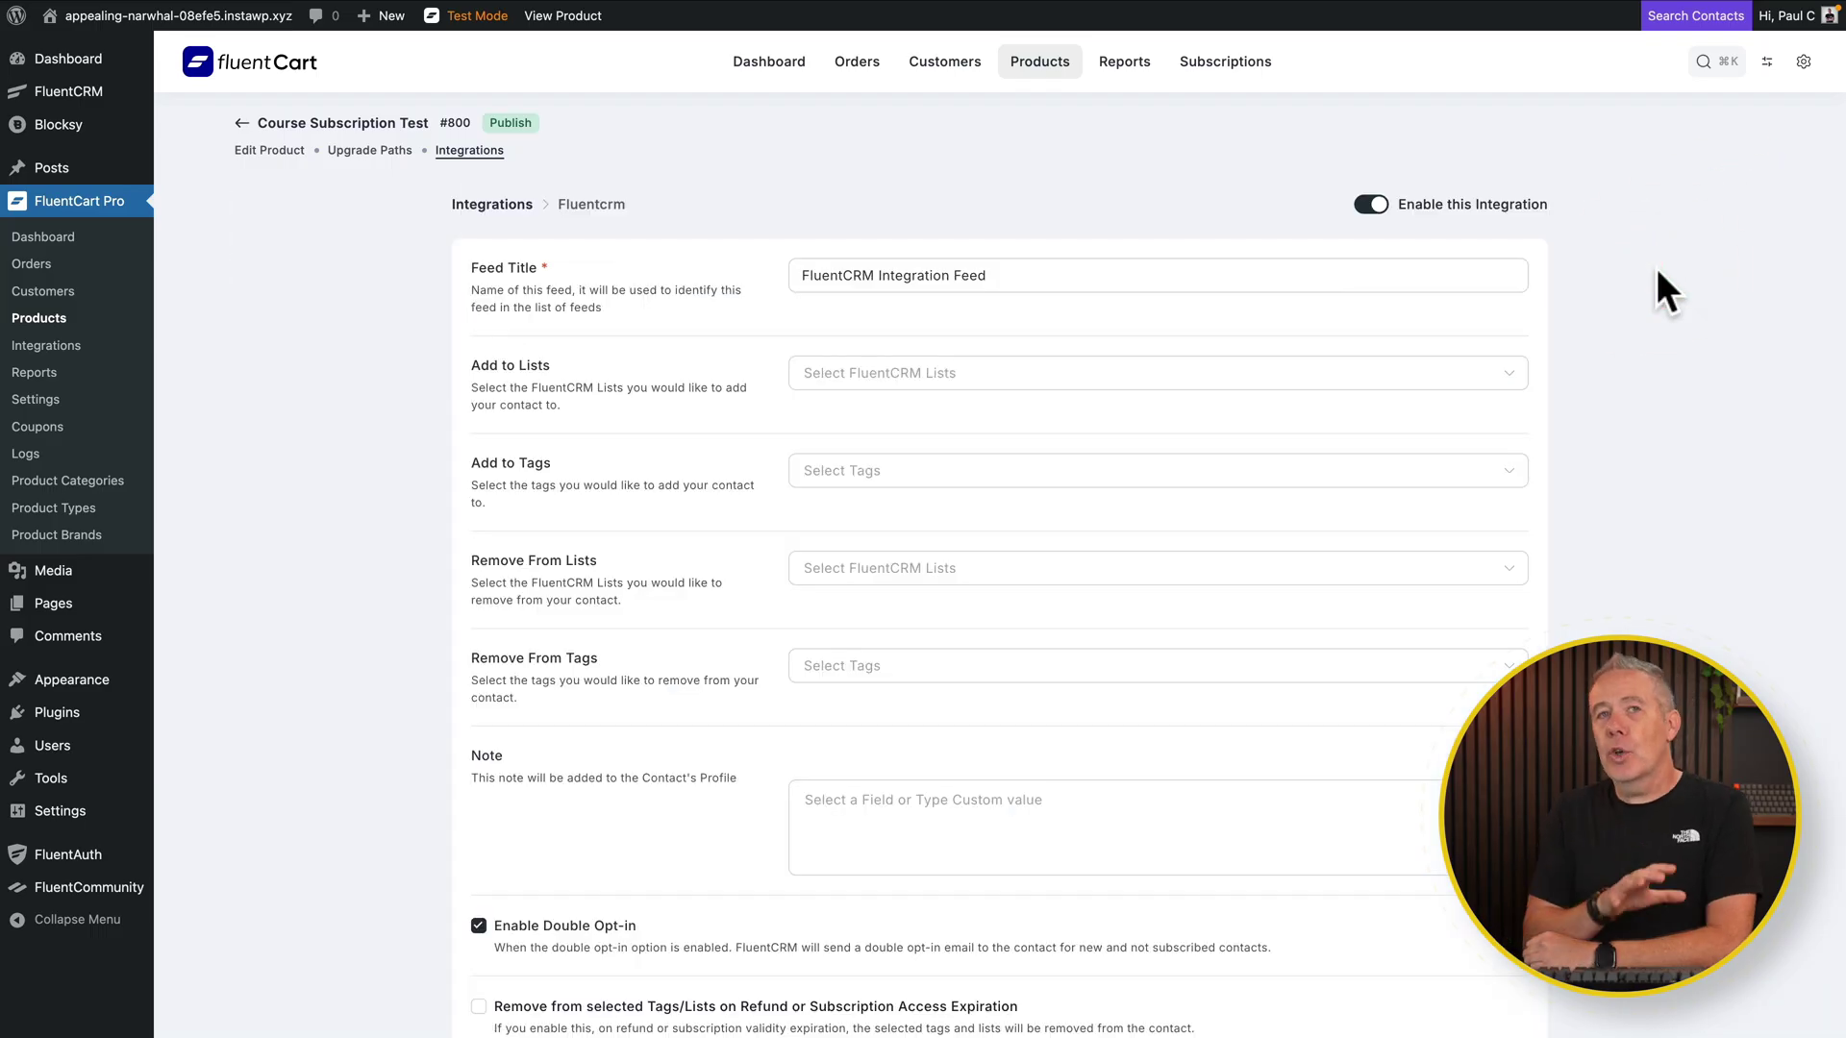
Rename the FluentCRM feed to 'FluentCRM Subscriber'.
left_click(881, 276)
key("shift+End")
type("Subscriber")
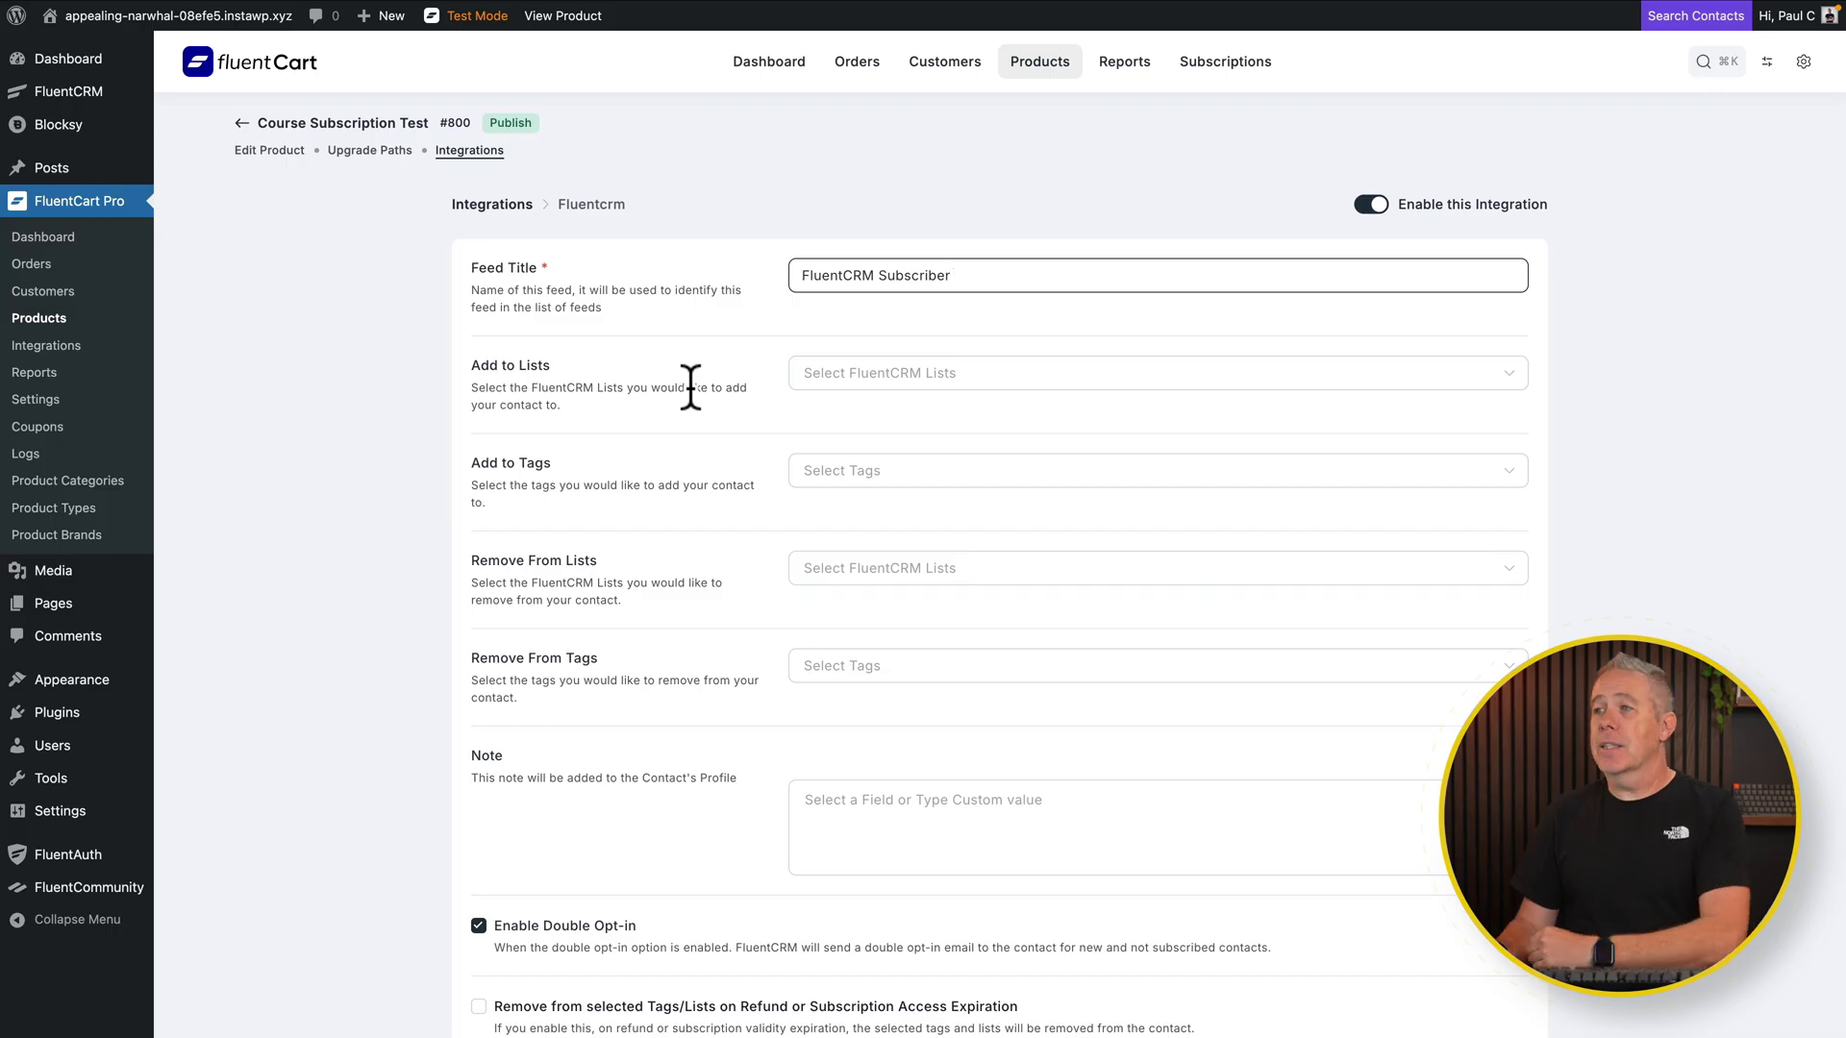
Add contacts to the Customer list under Add to Lists.
left_click(868, 375)
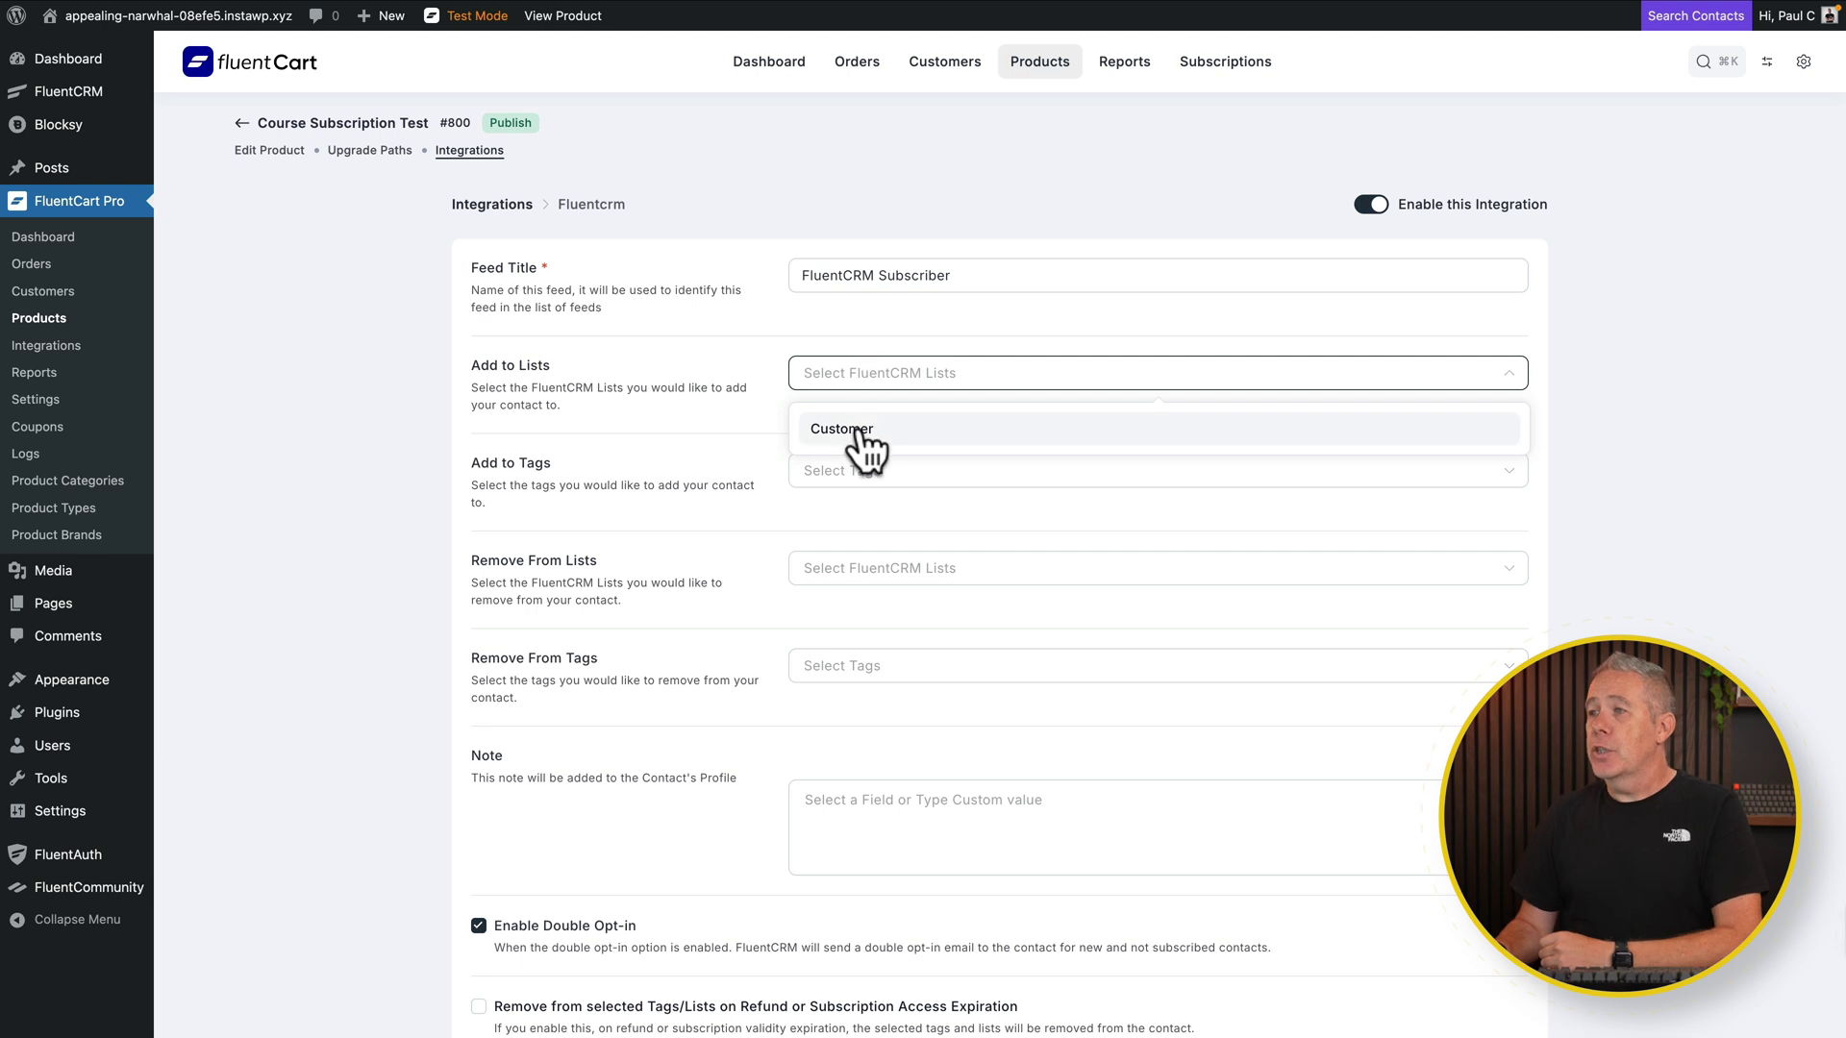
left_click(862, 430)
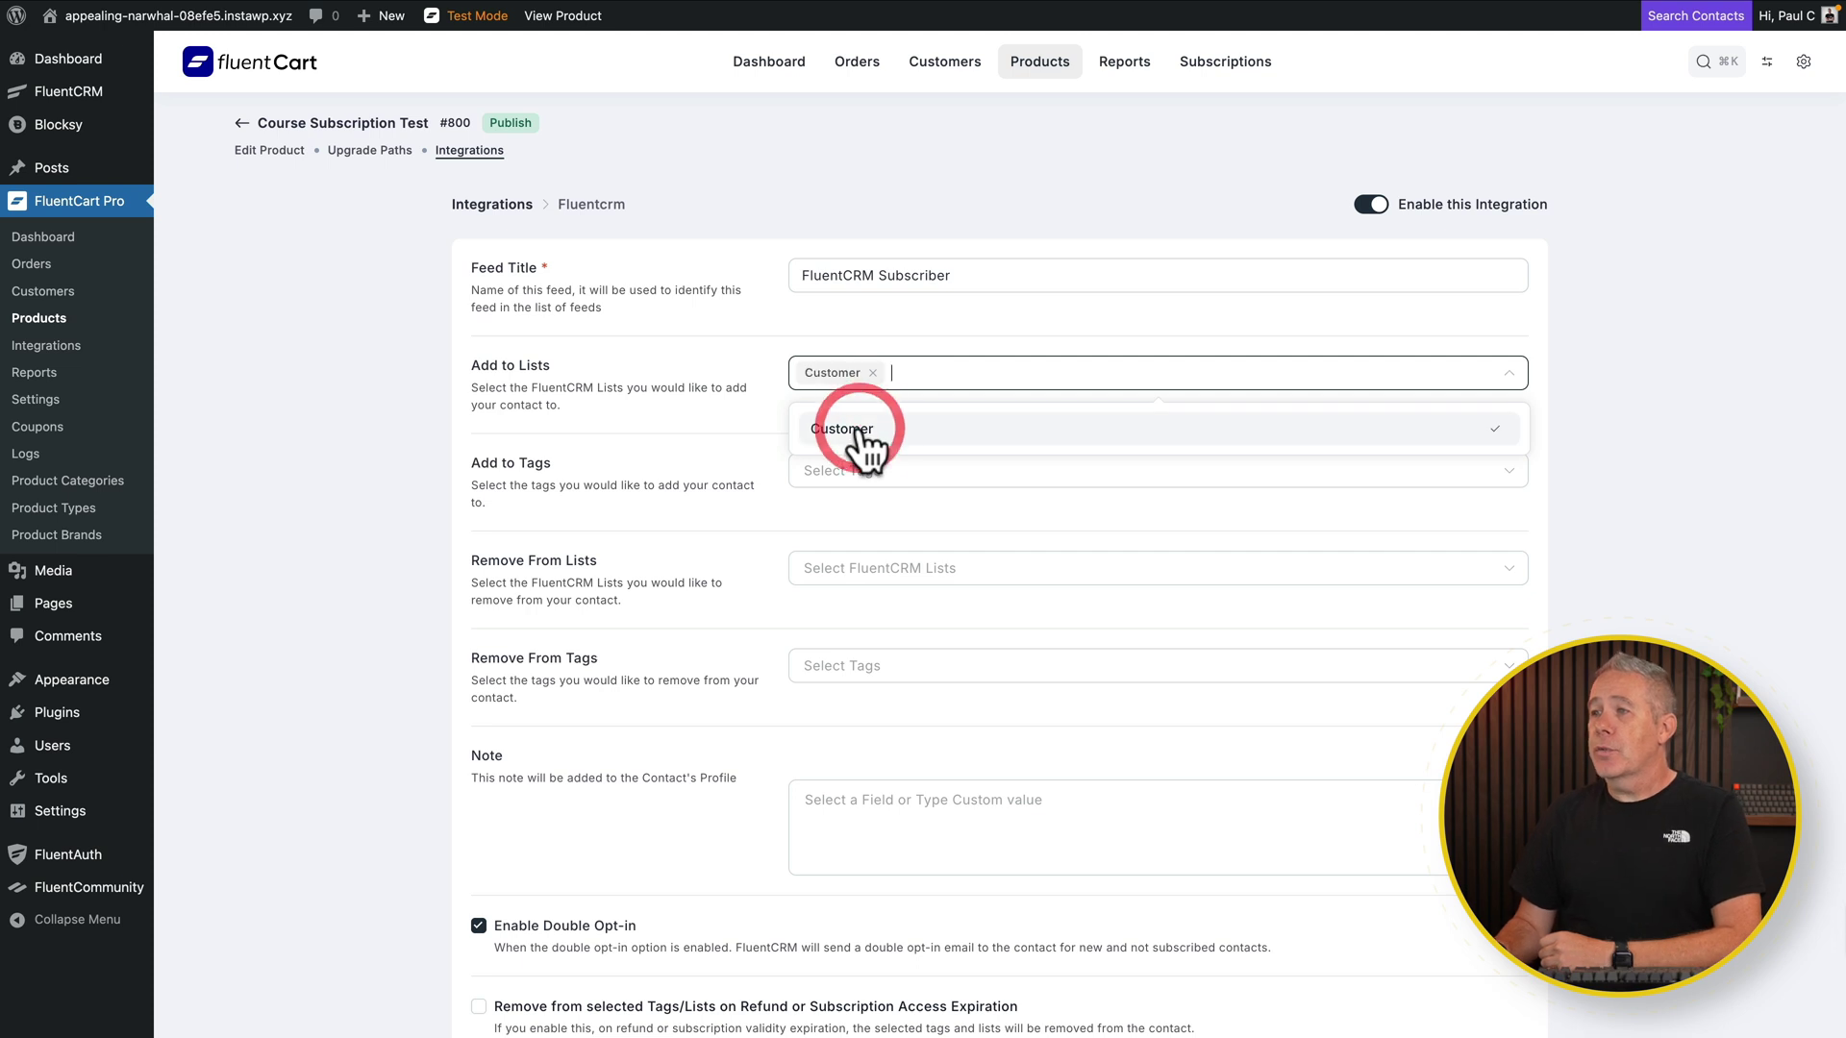
left_click(704, 414)
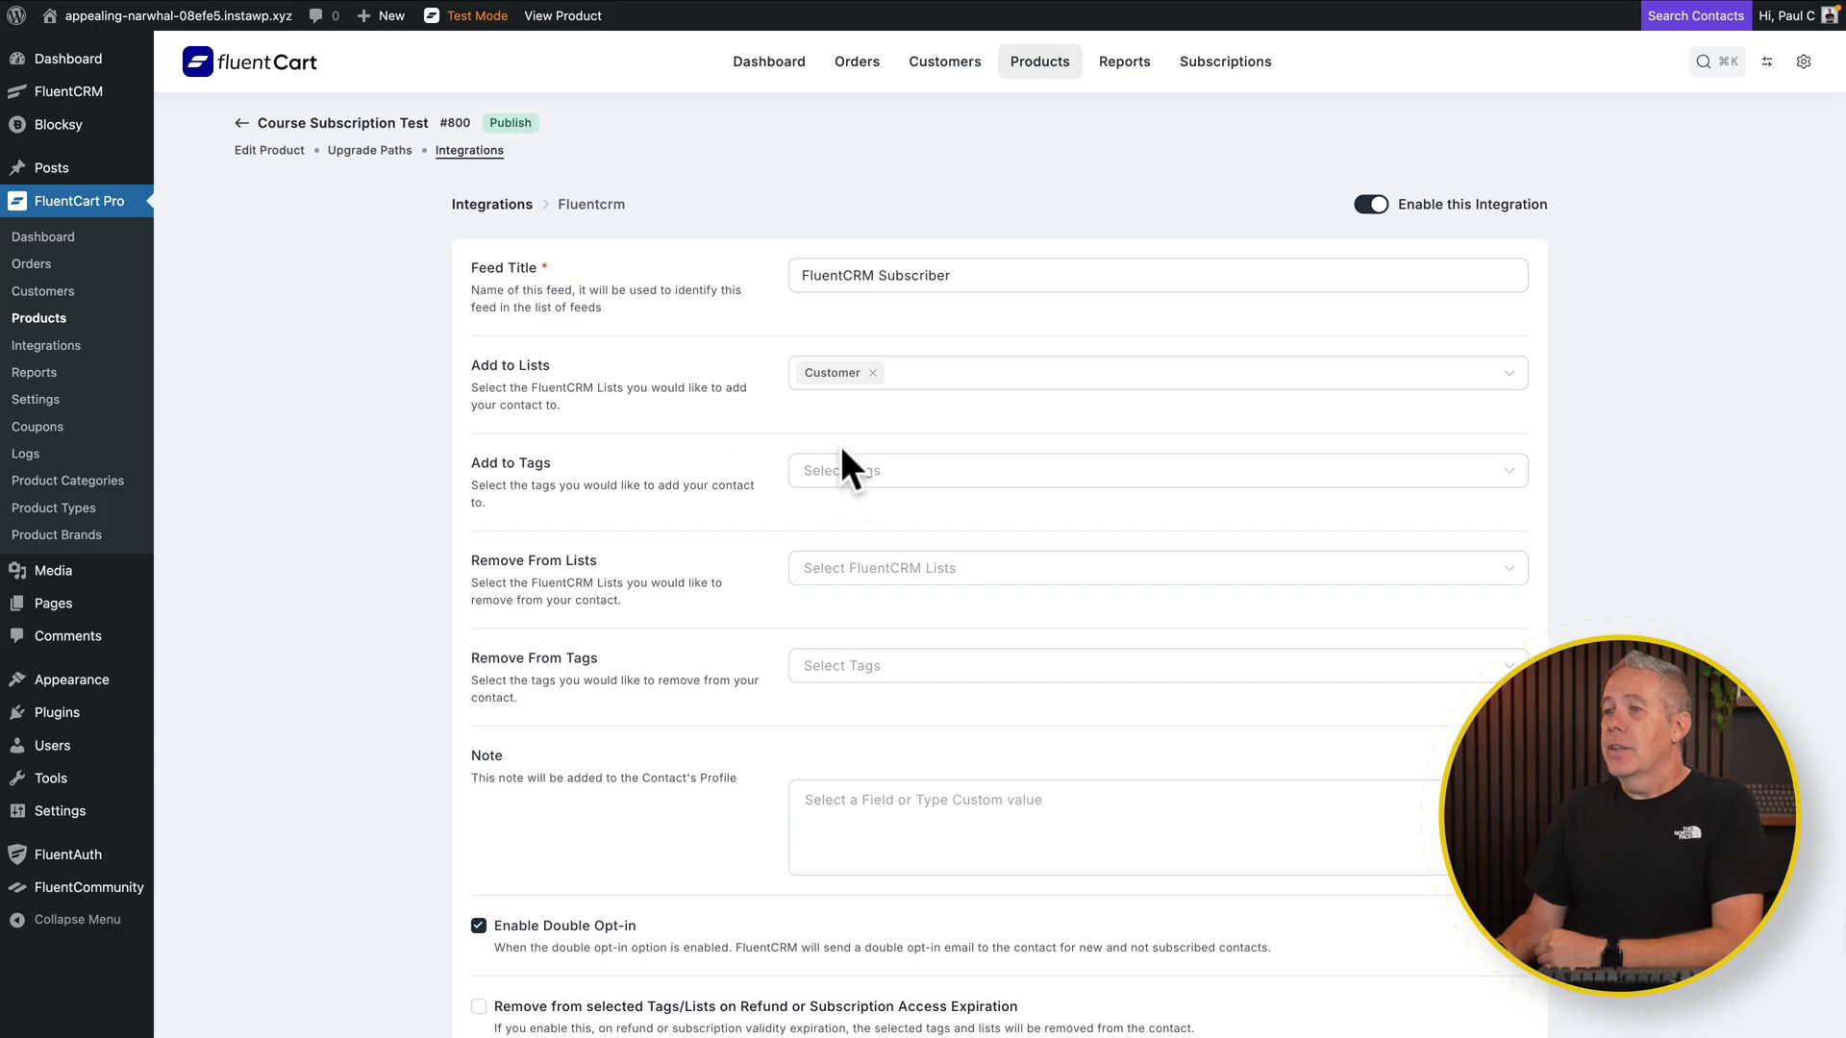
Add the Annual Membership tag to the FluentCRM Subscriber feed's Add to Tags field.
left_click(844, 471)
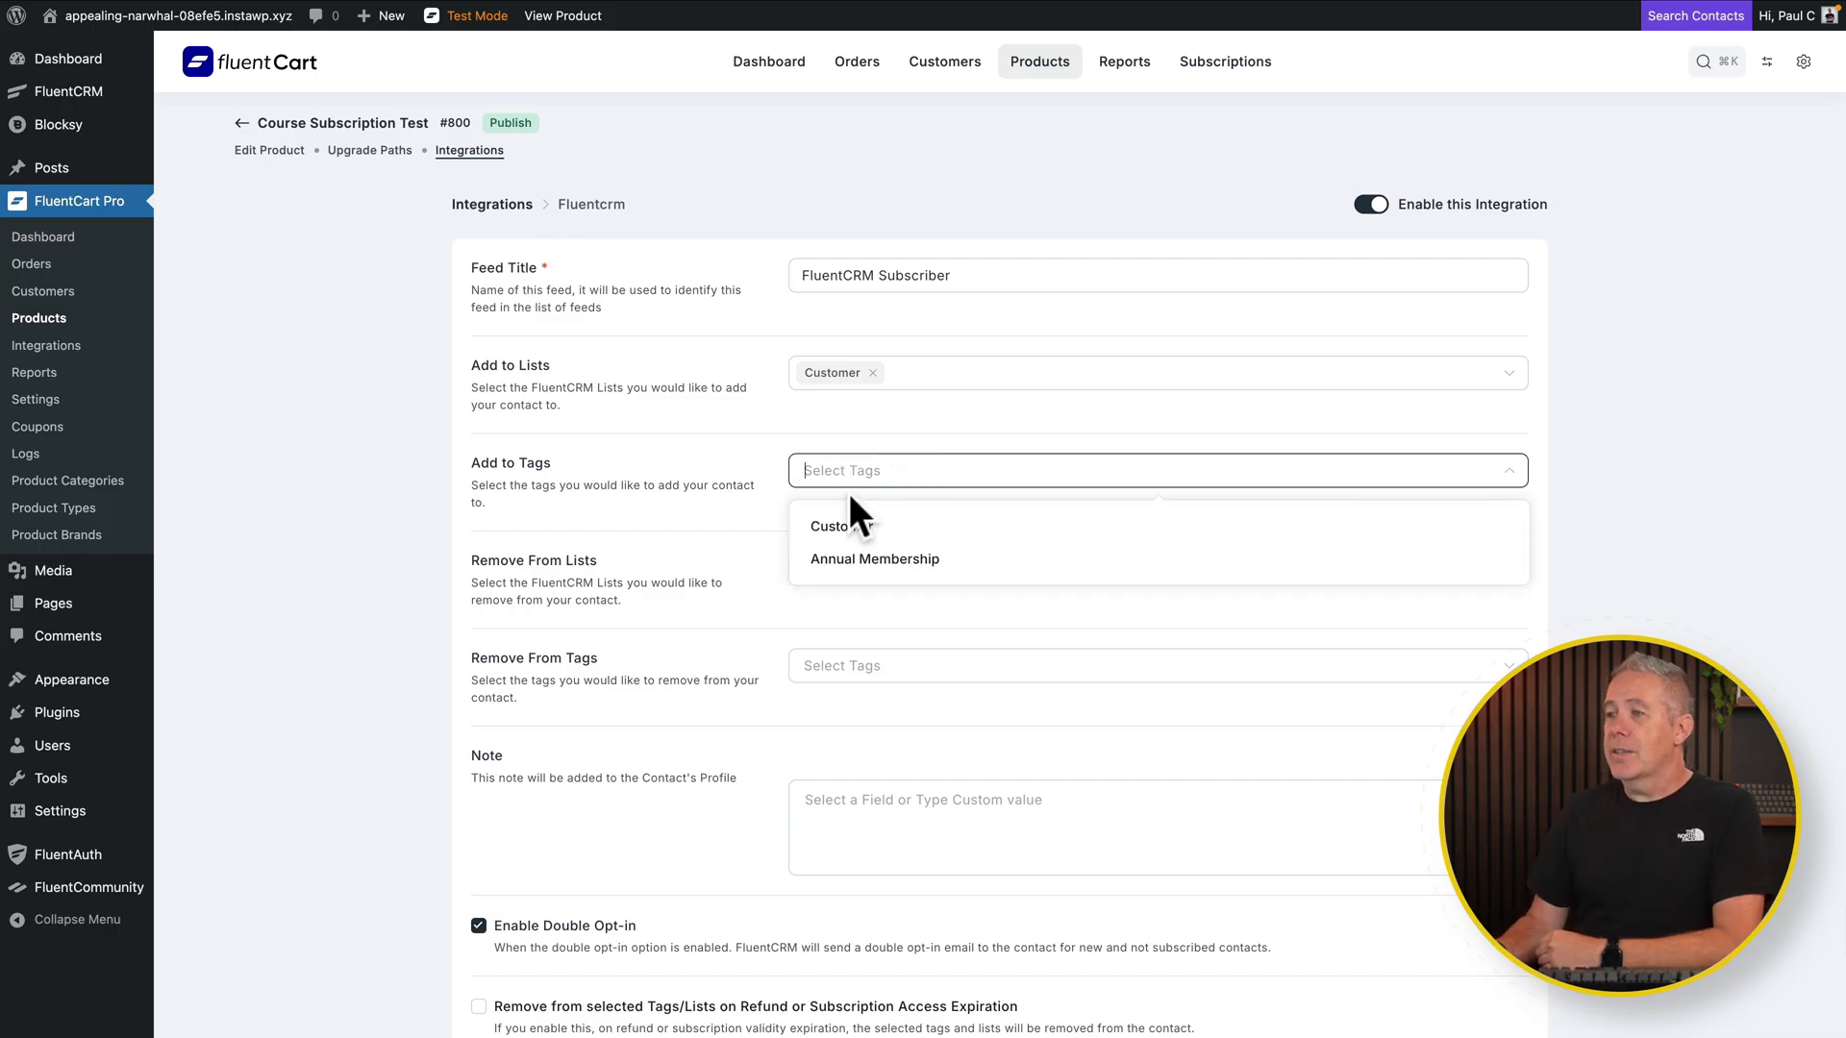
left_click(851, 561)
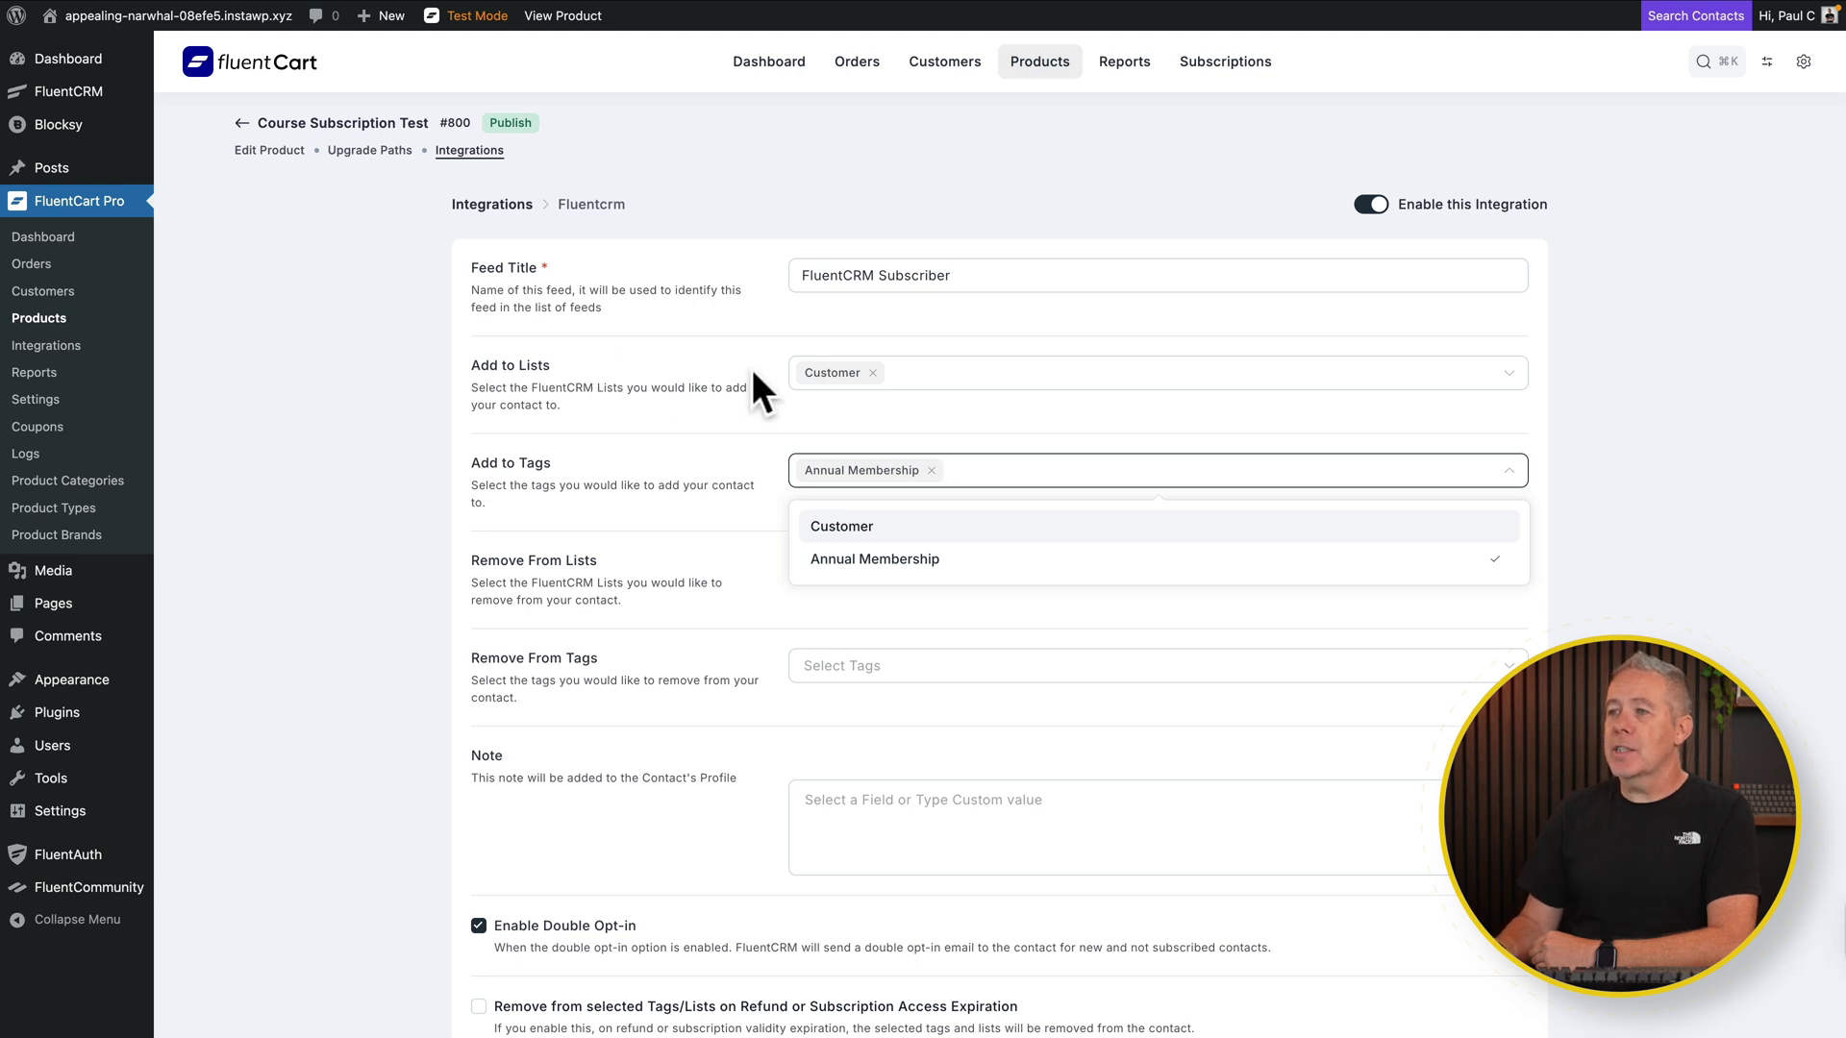
left_click(628, 490)
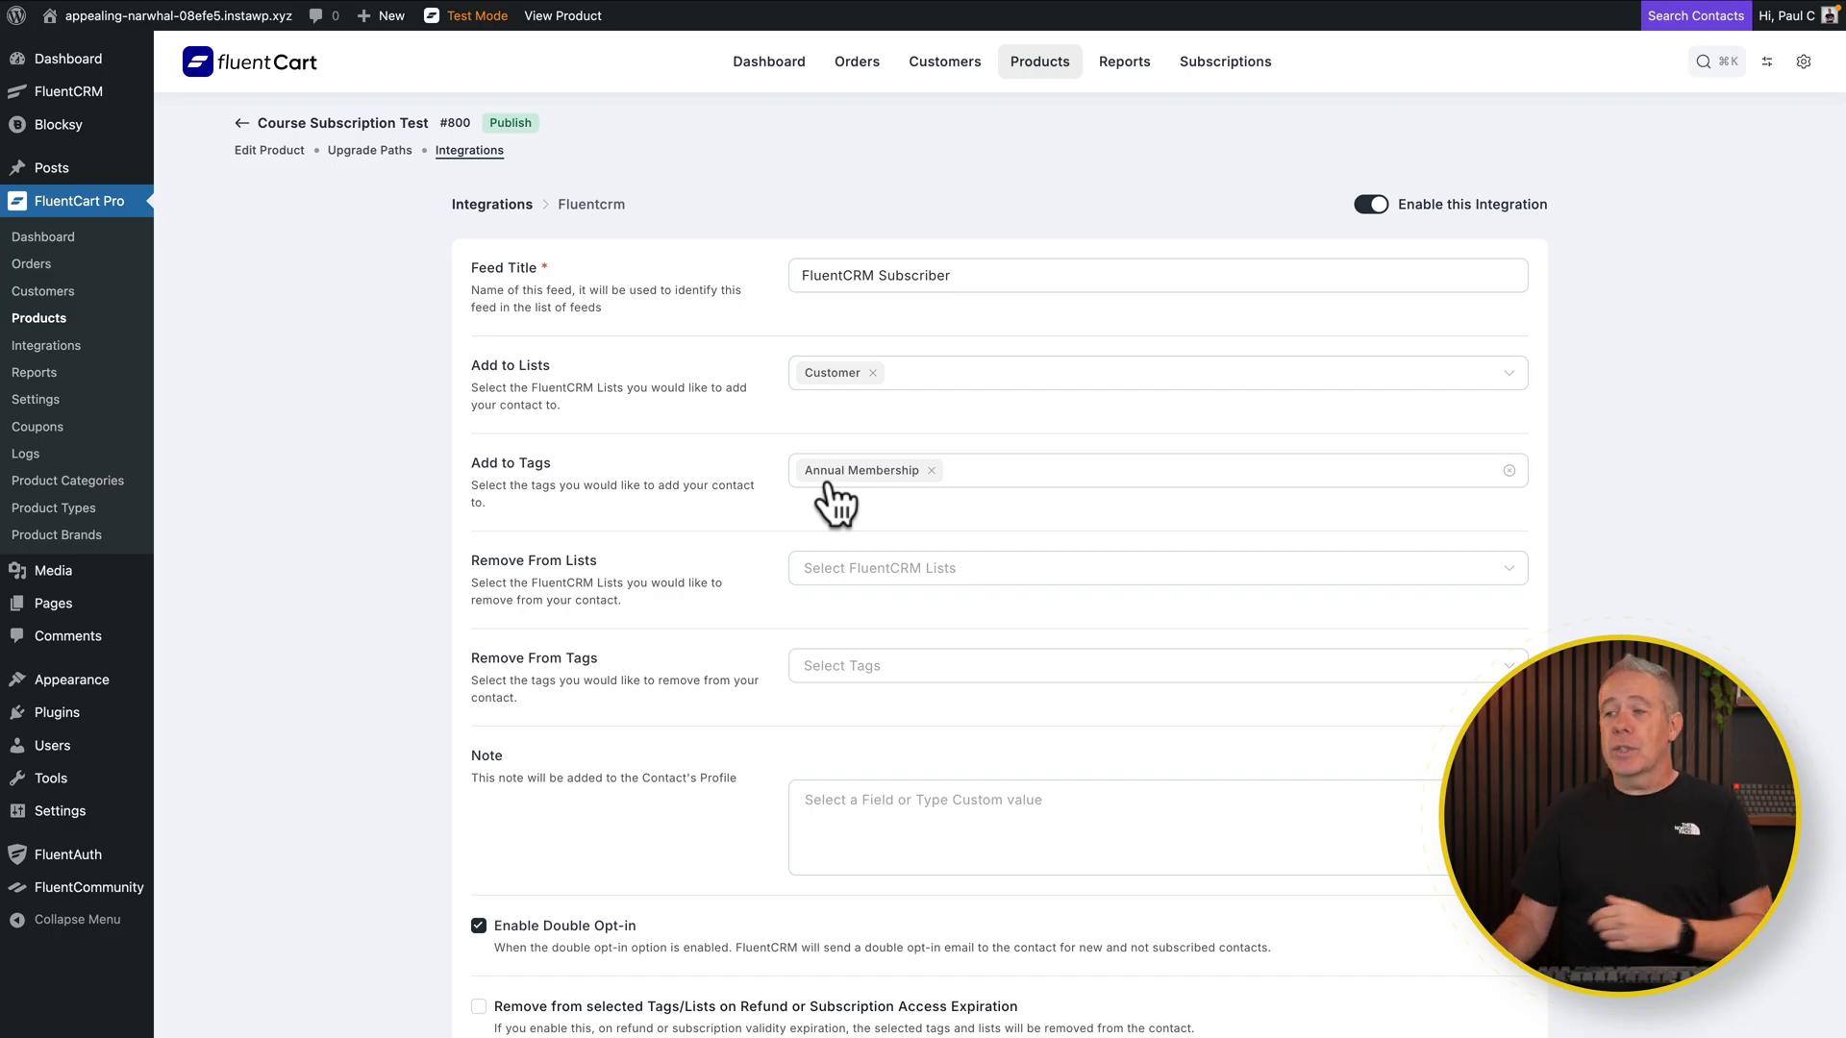
scroll(740, 637, "down", 3)
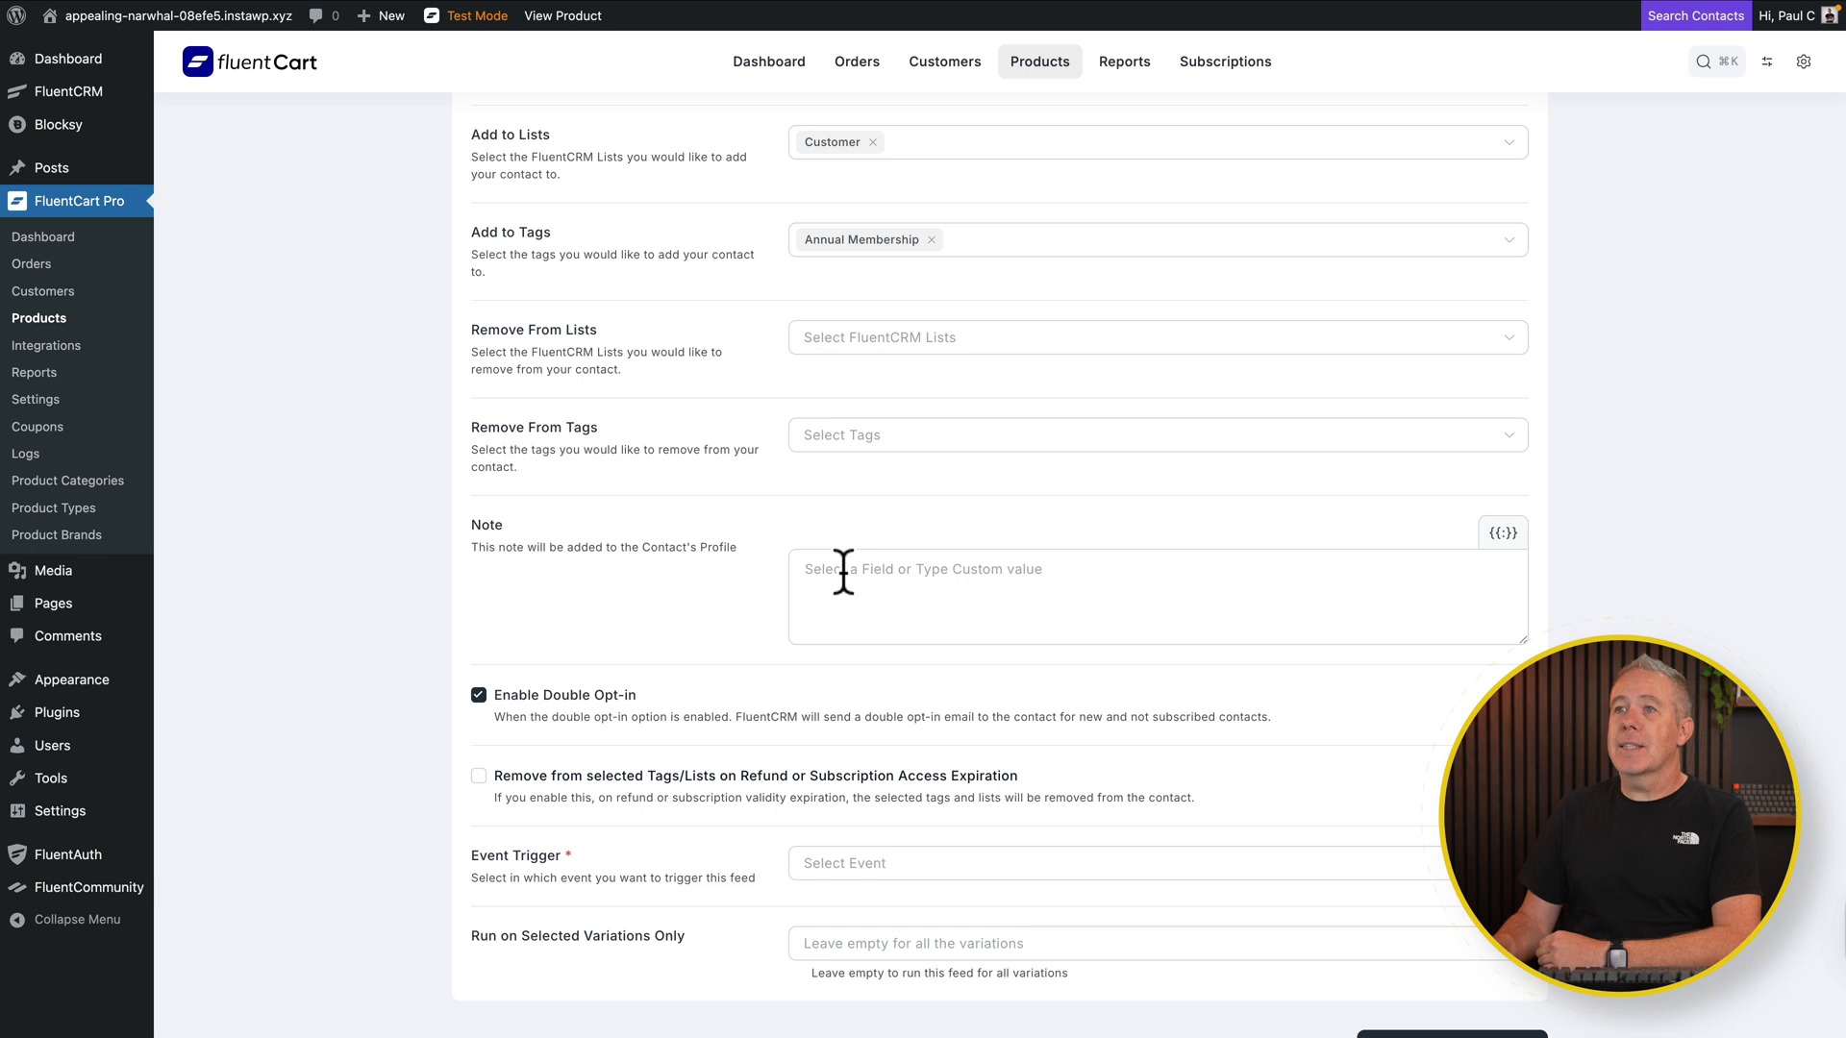
left_click(1503, 535)
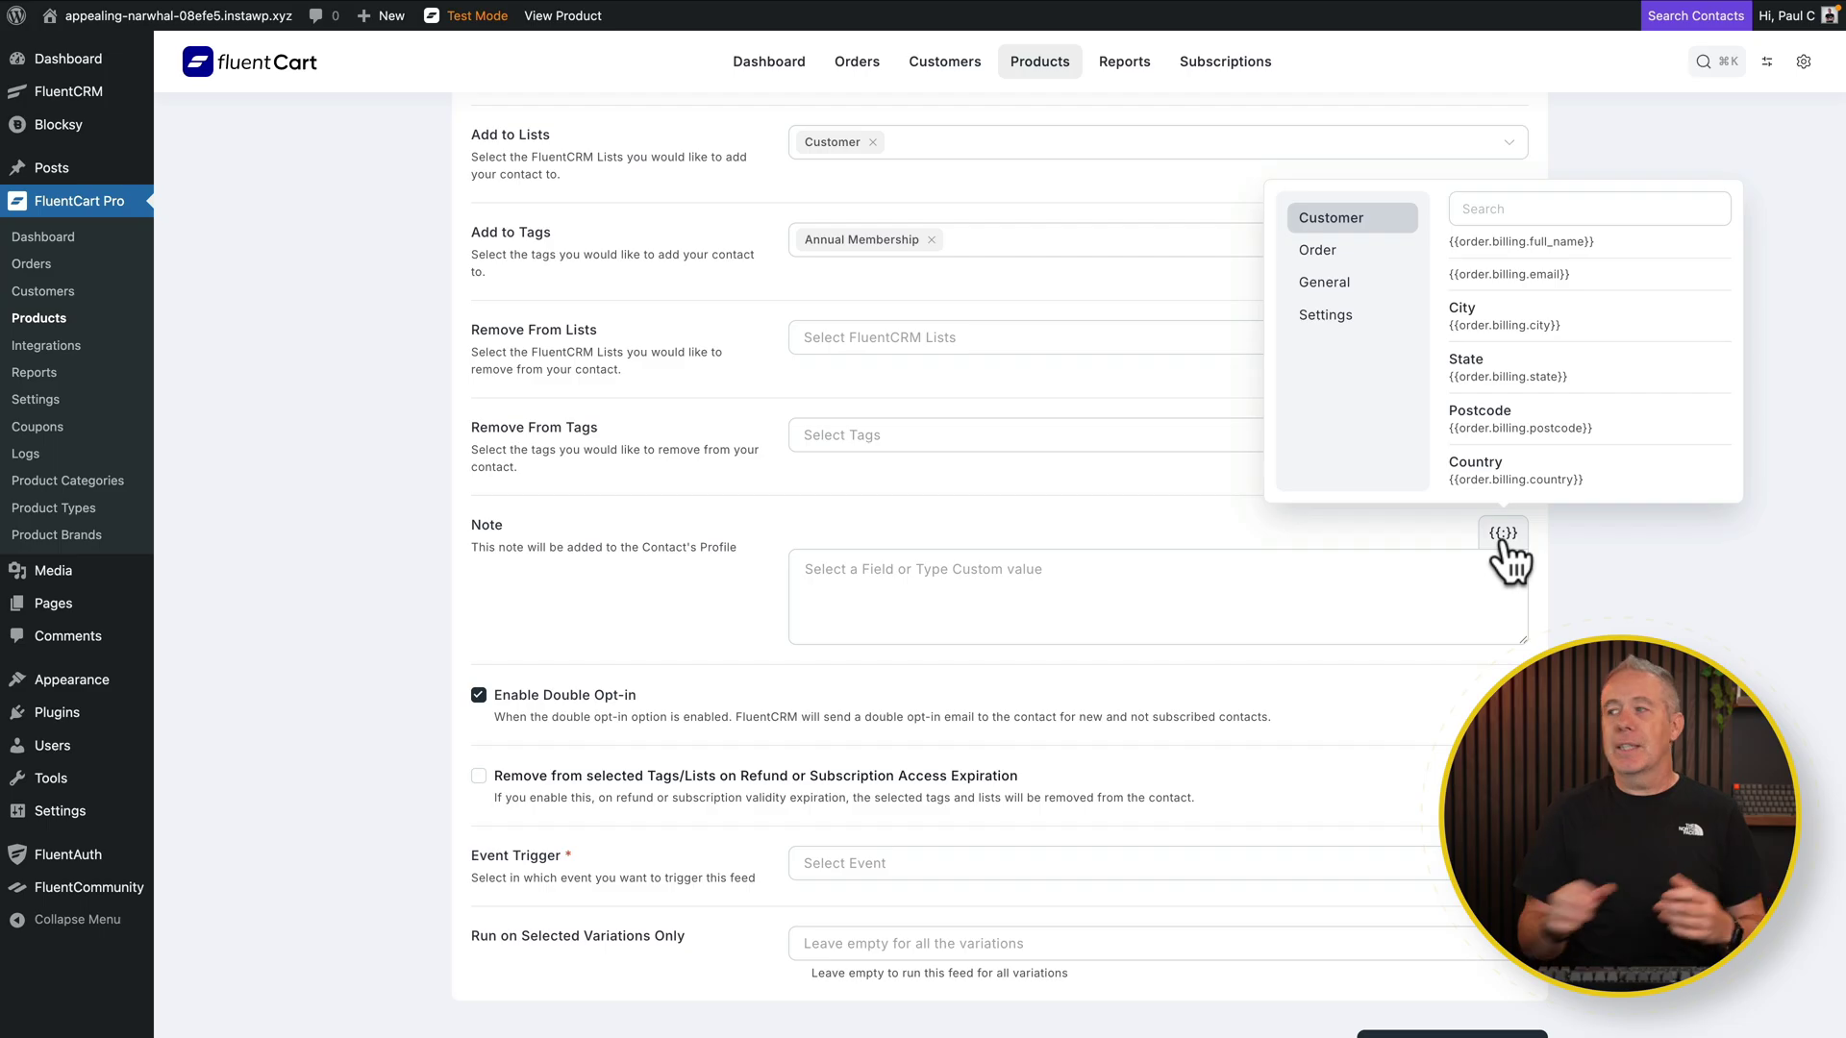
left_click(1373, 252)
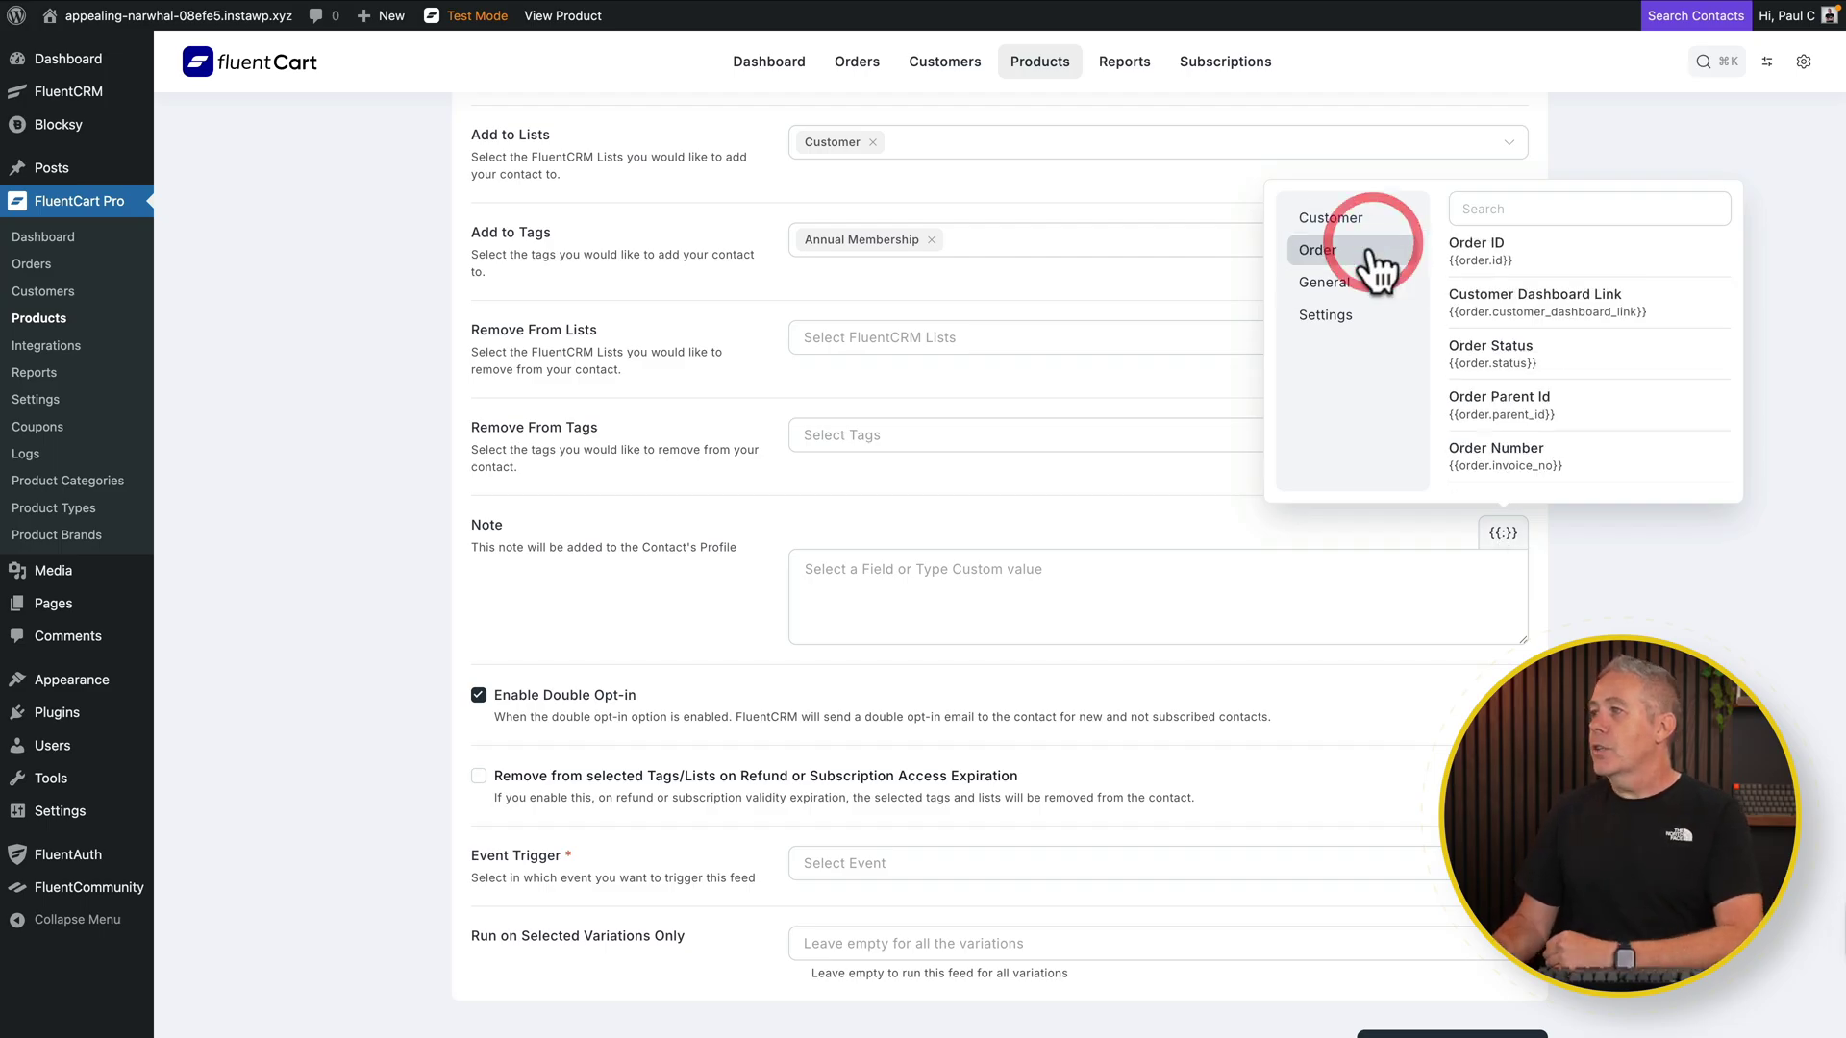
left_click(1351, 272)
left_click(1349, 314)
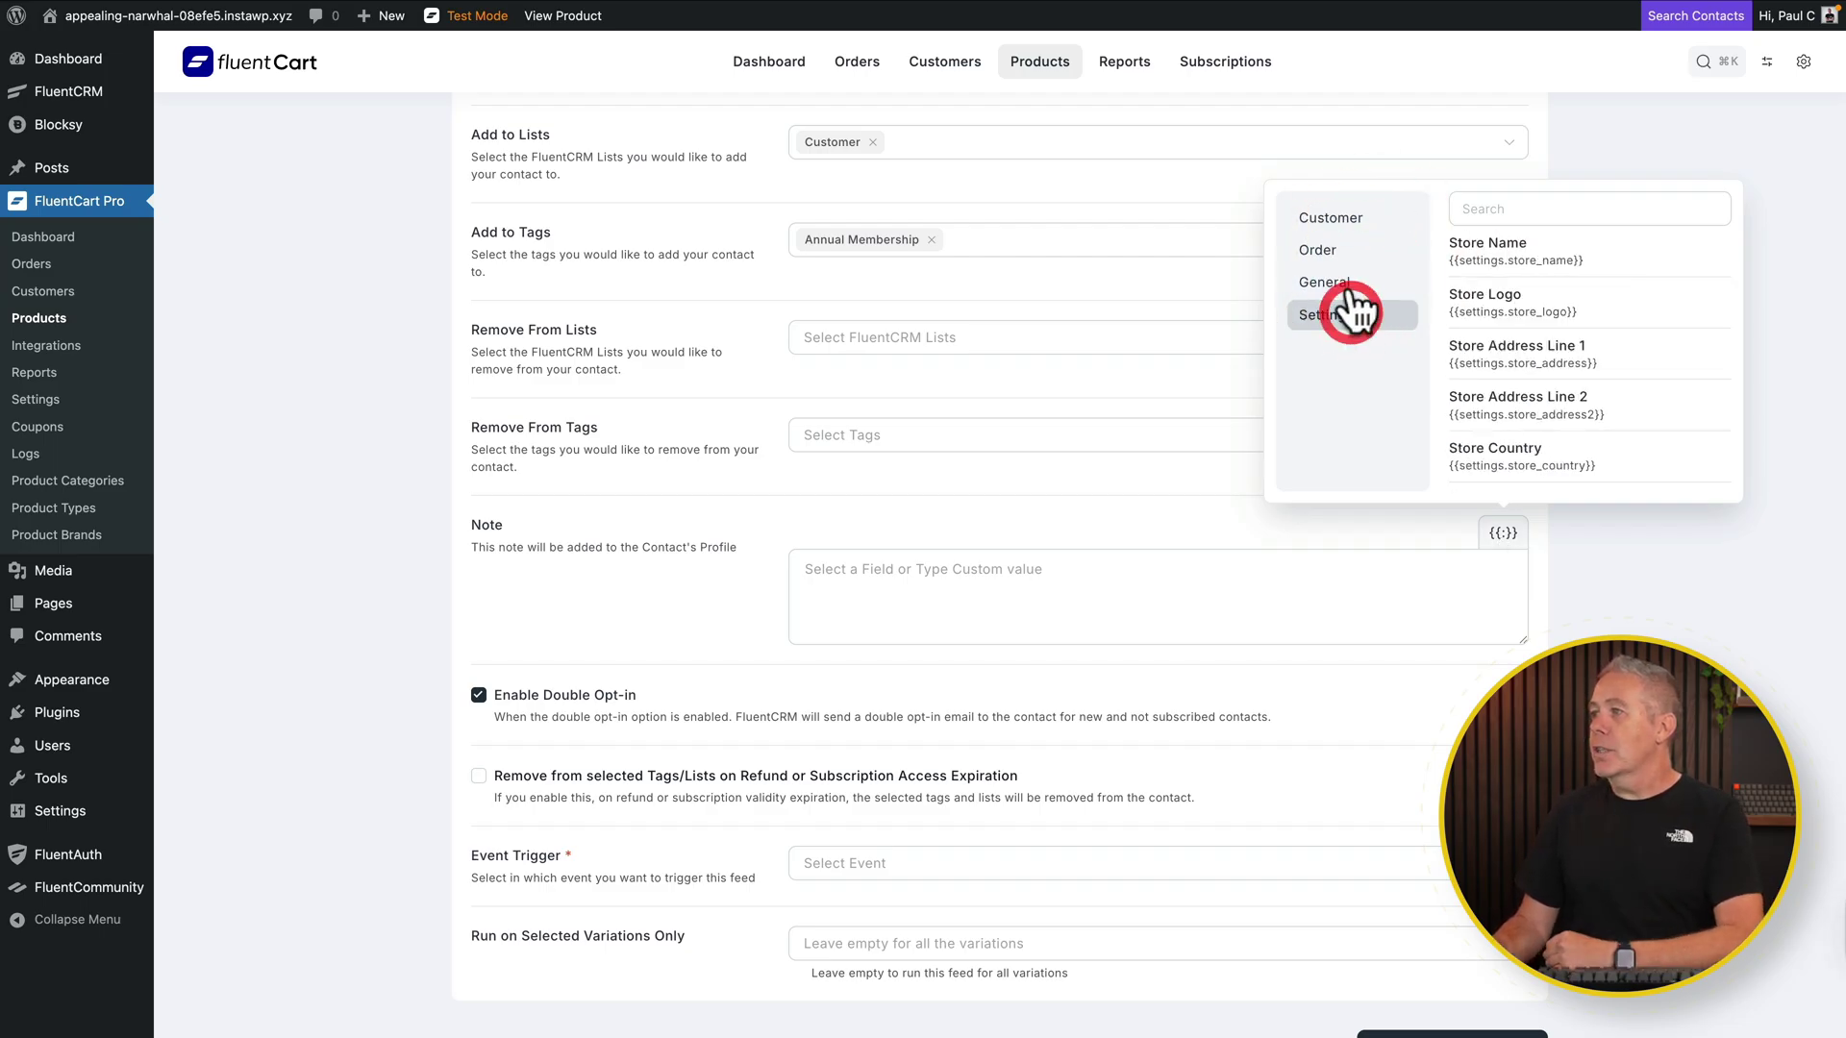
left_click(1344, 252)
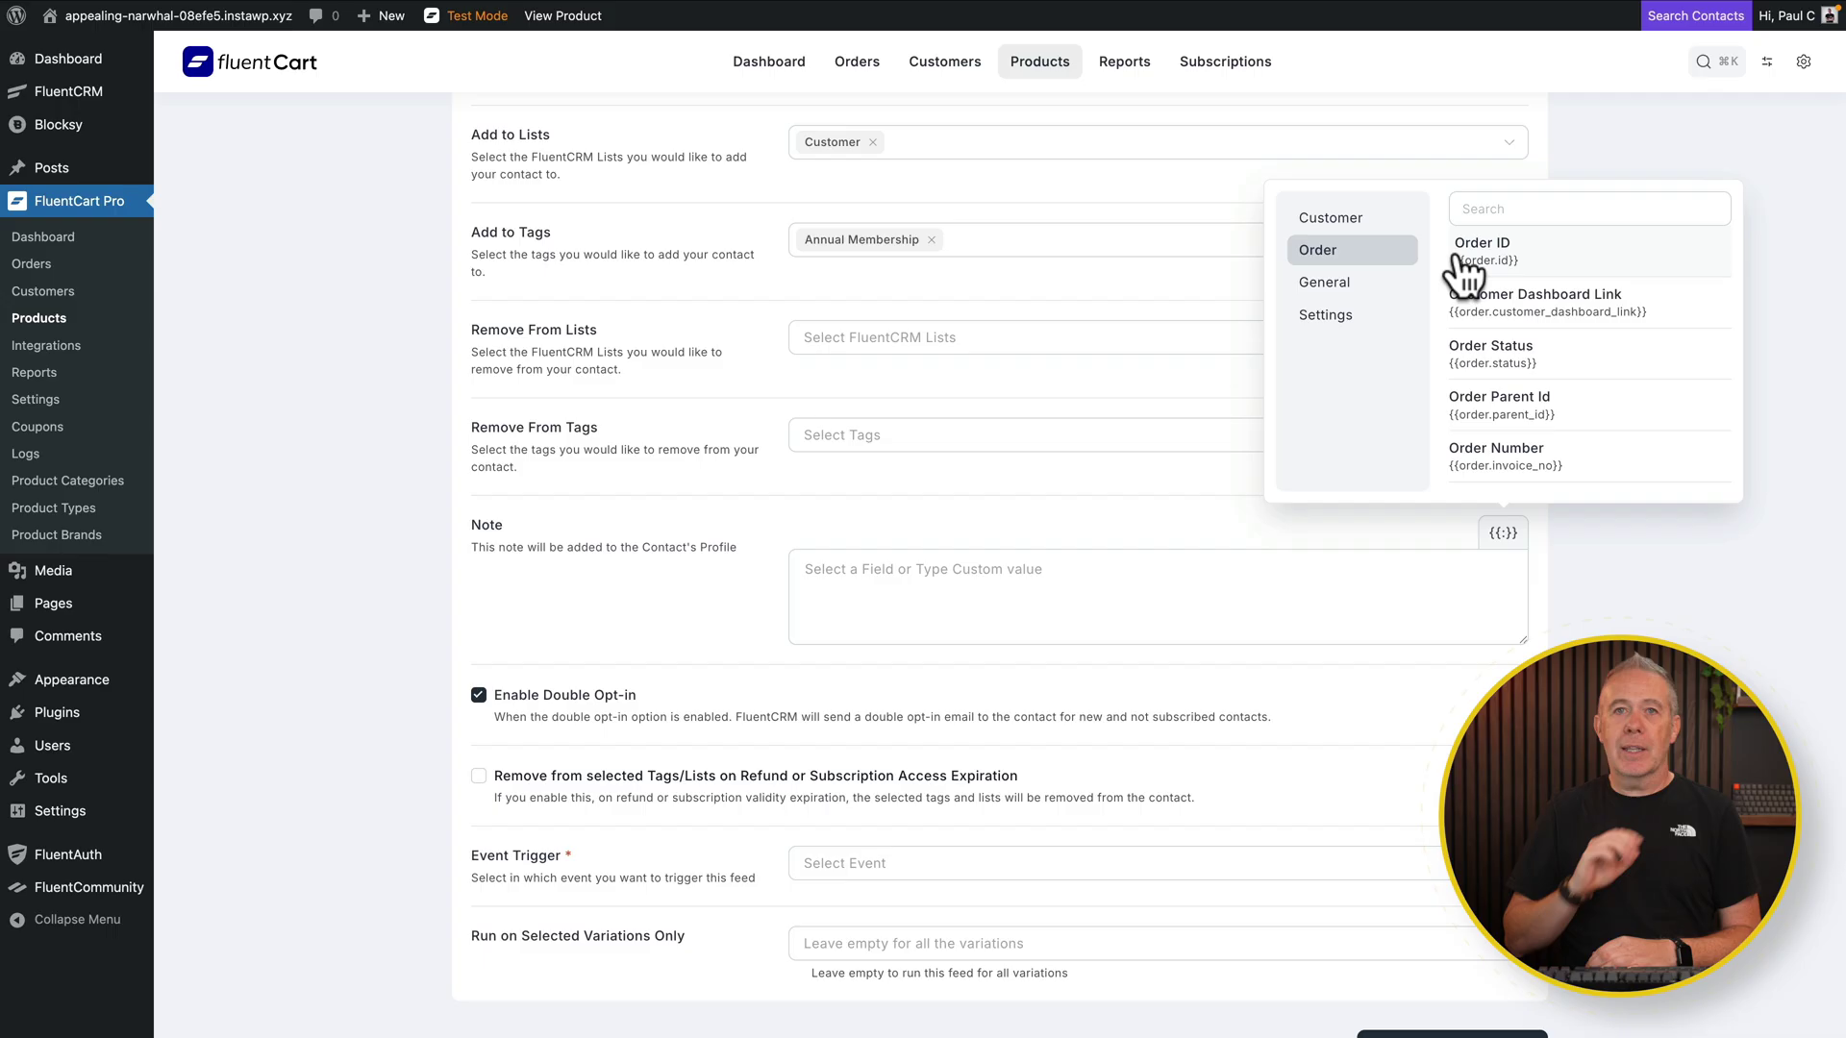
left_click(993, 758)
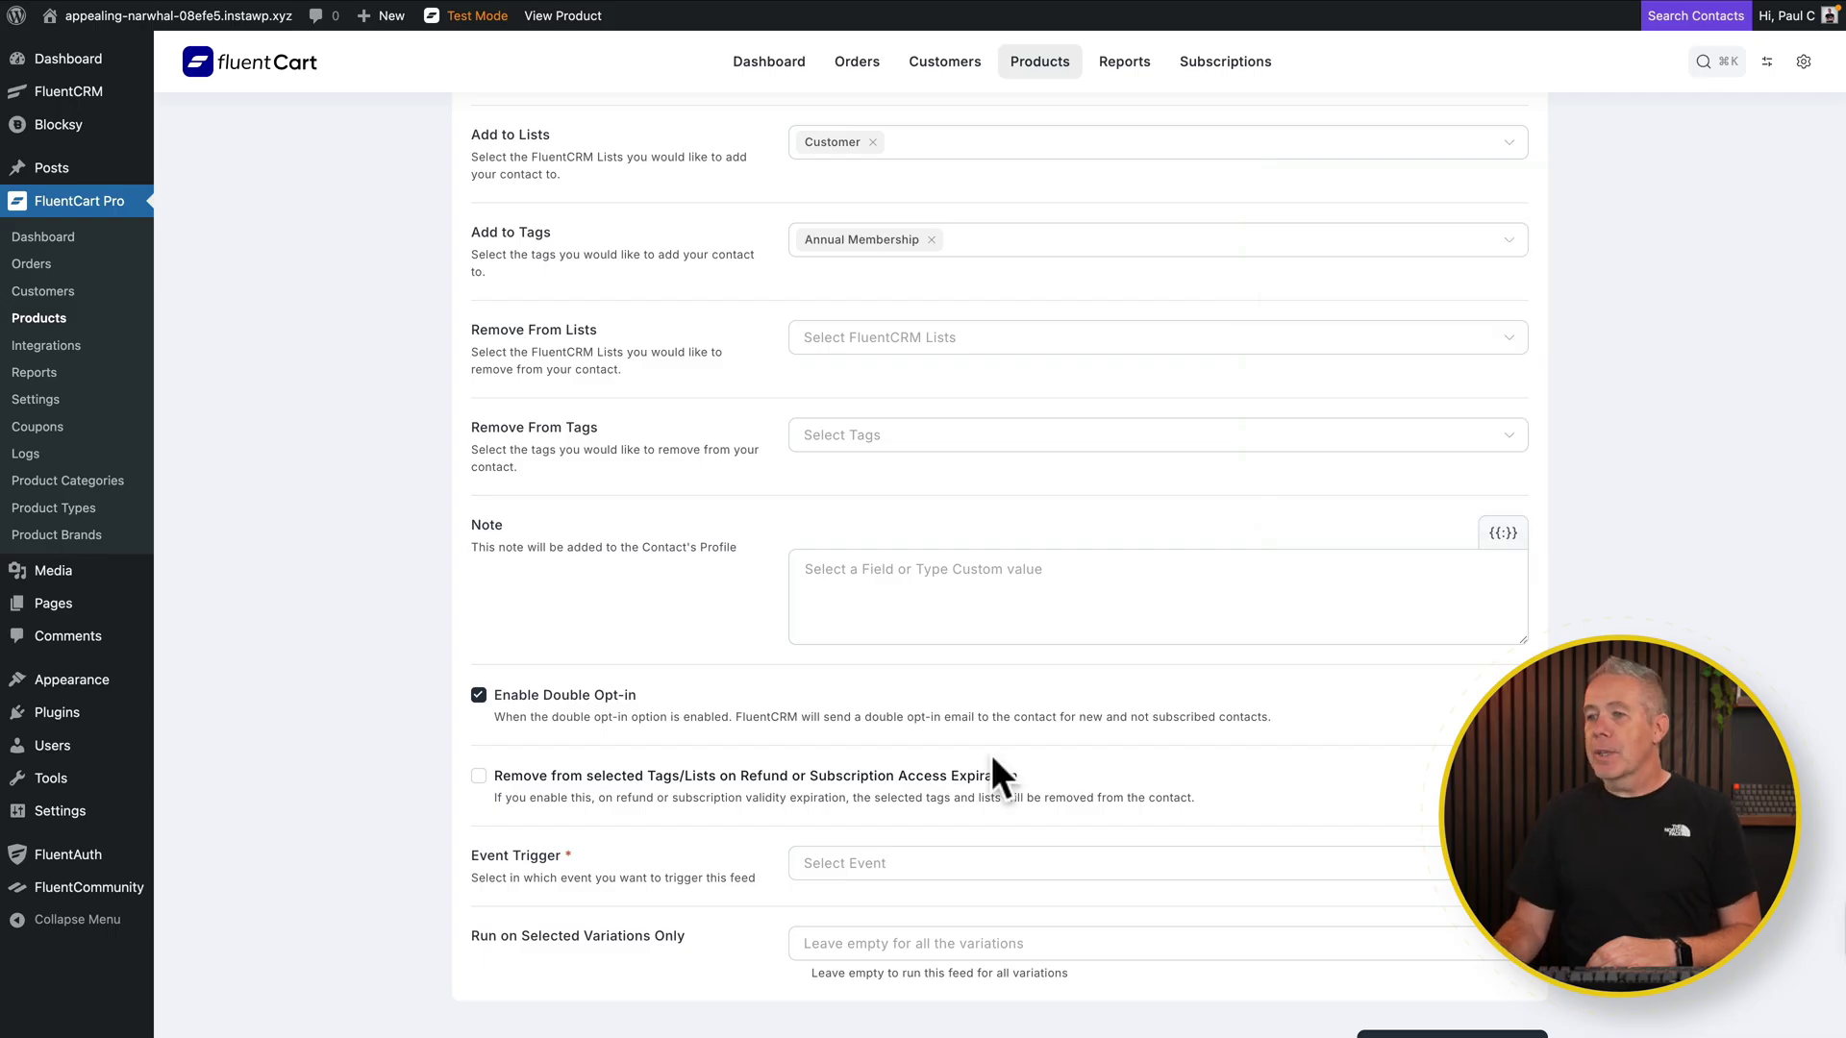
Set the feed's event trigger to Order Paid (Payment / Subscription) and create the FluentCRM feed.
scroll(702, 791, "down", 3)
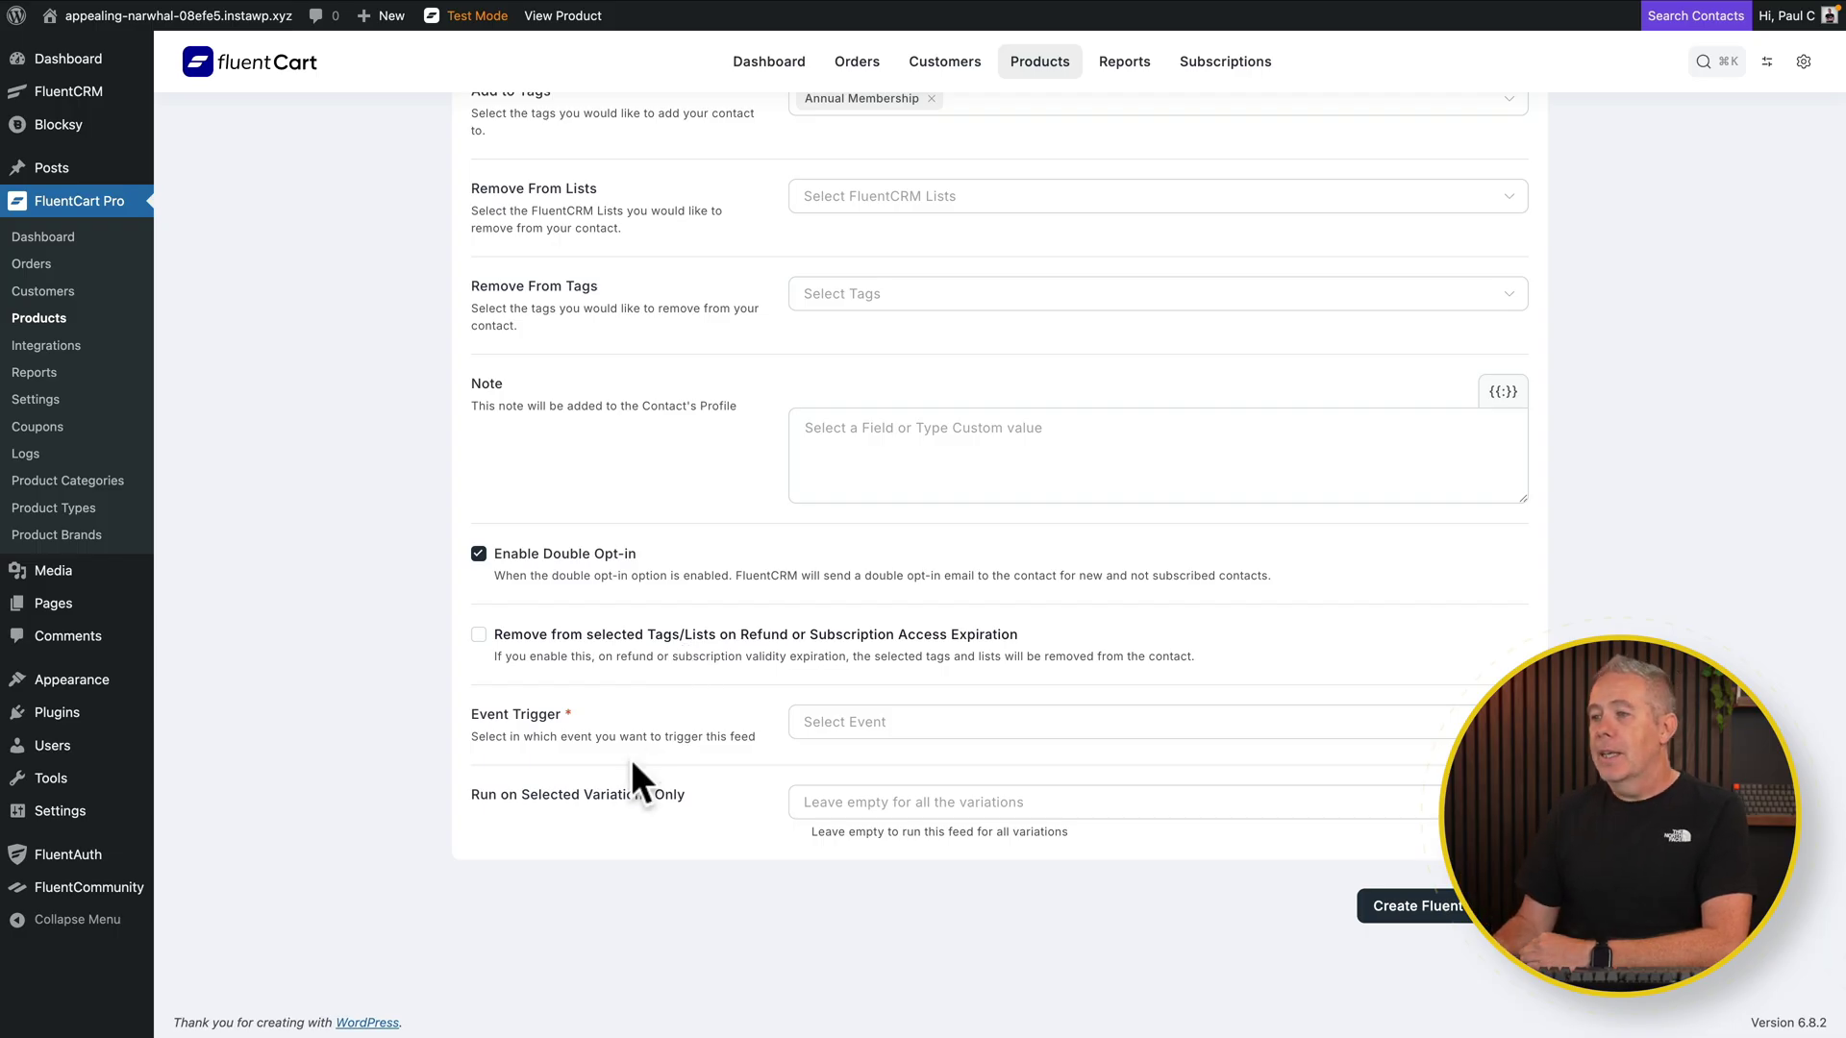
left_click(870, 731)
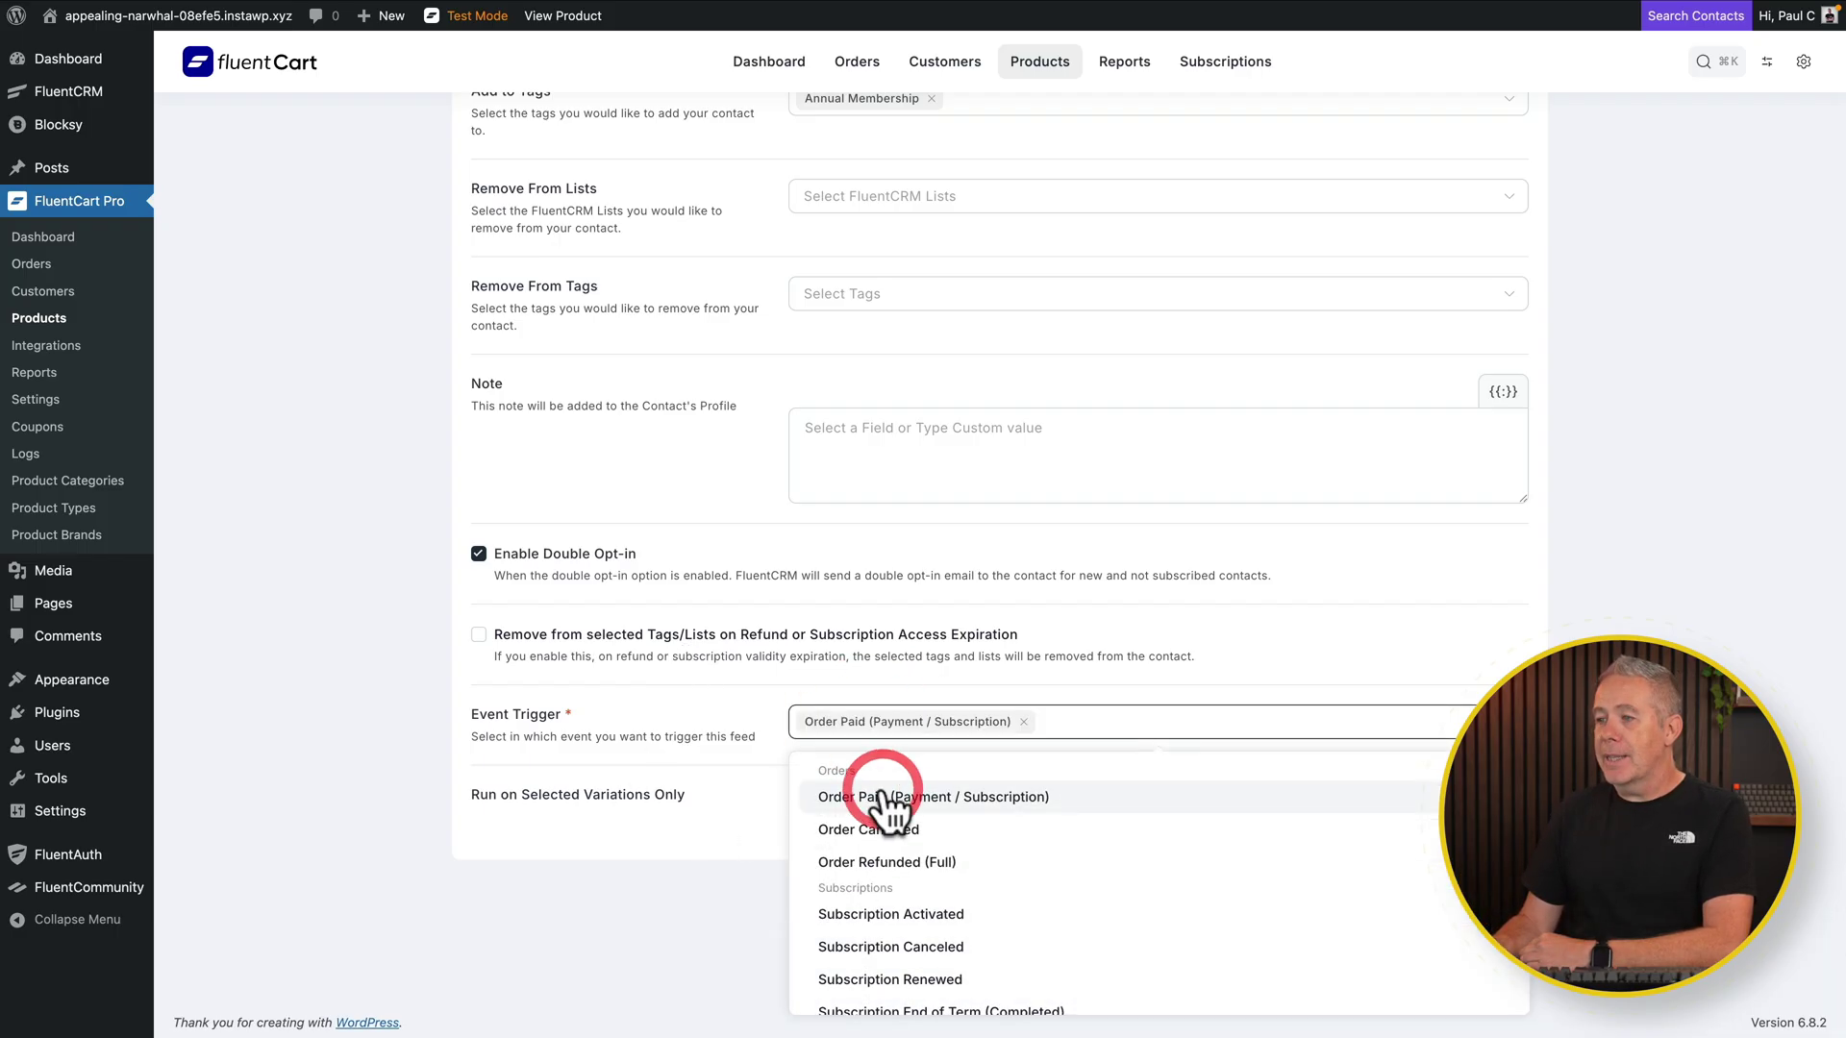
left_click(602, 895)
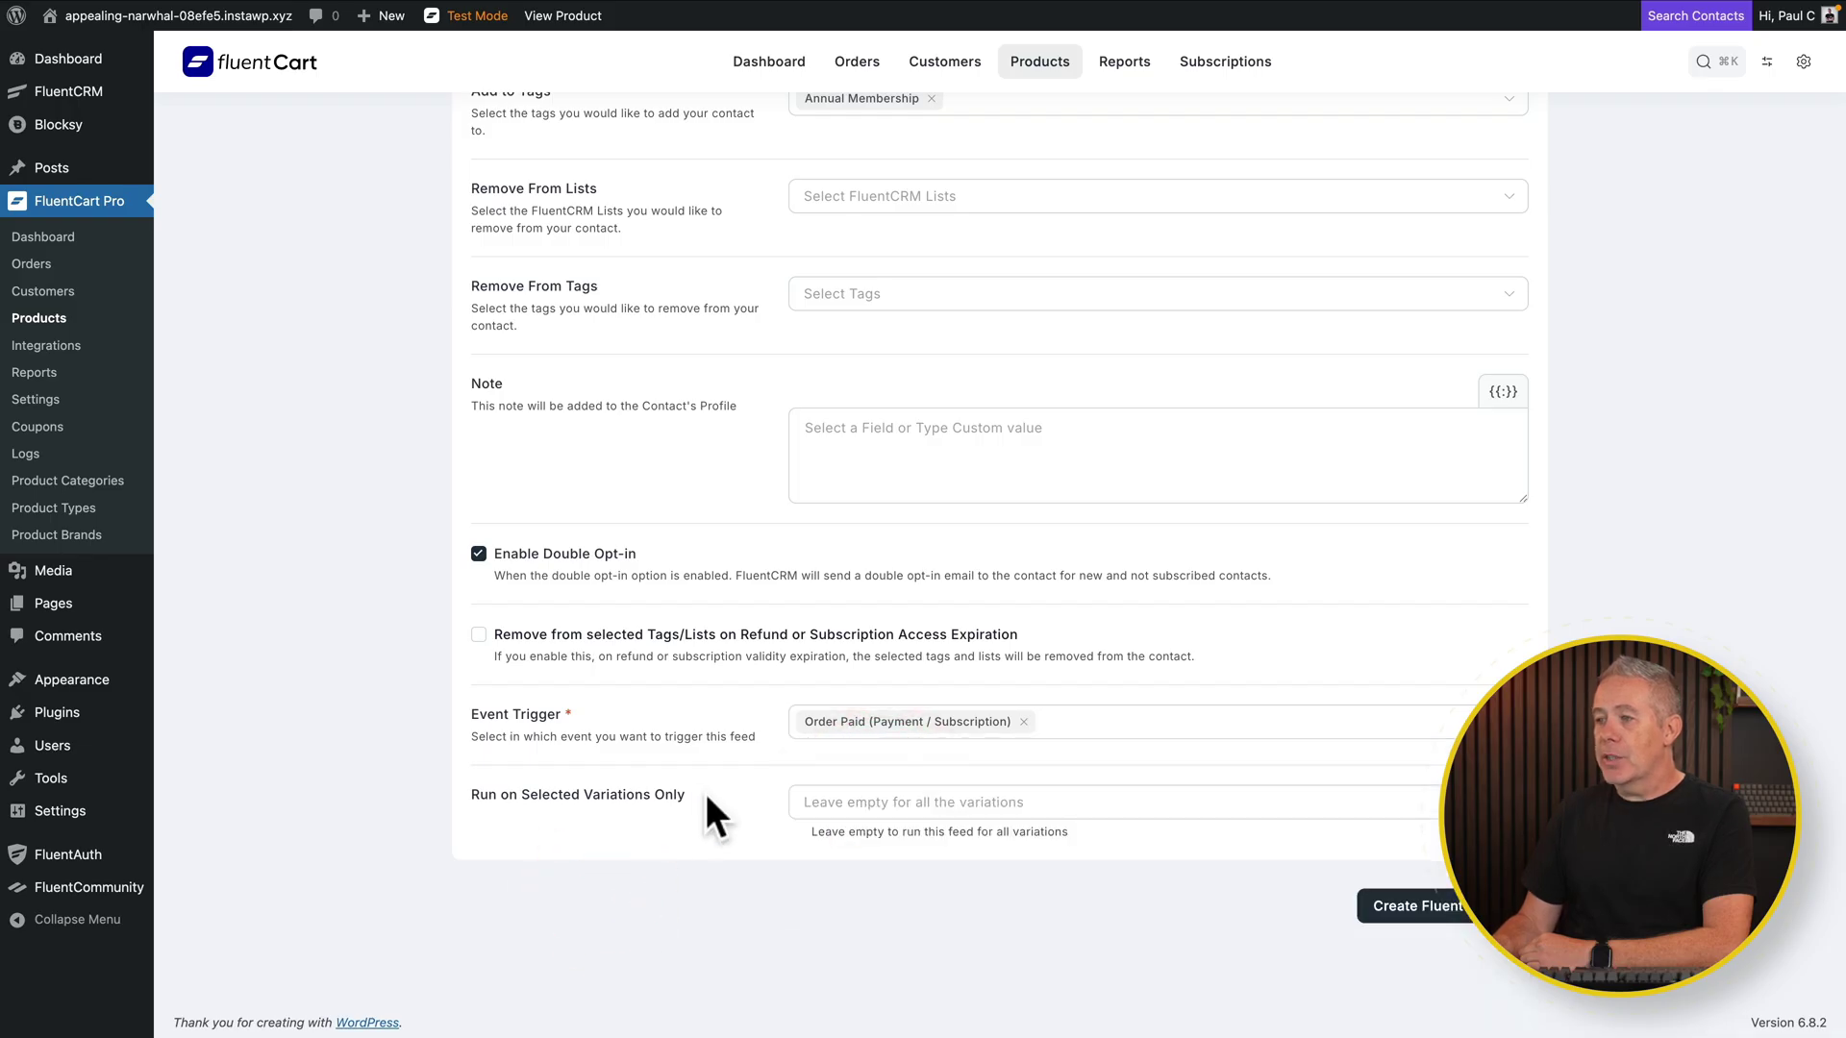
scroll(725, 844, "up", 2)
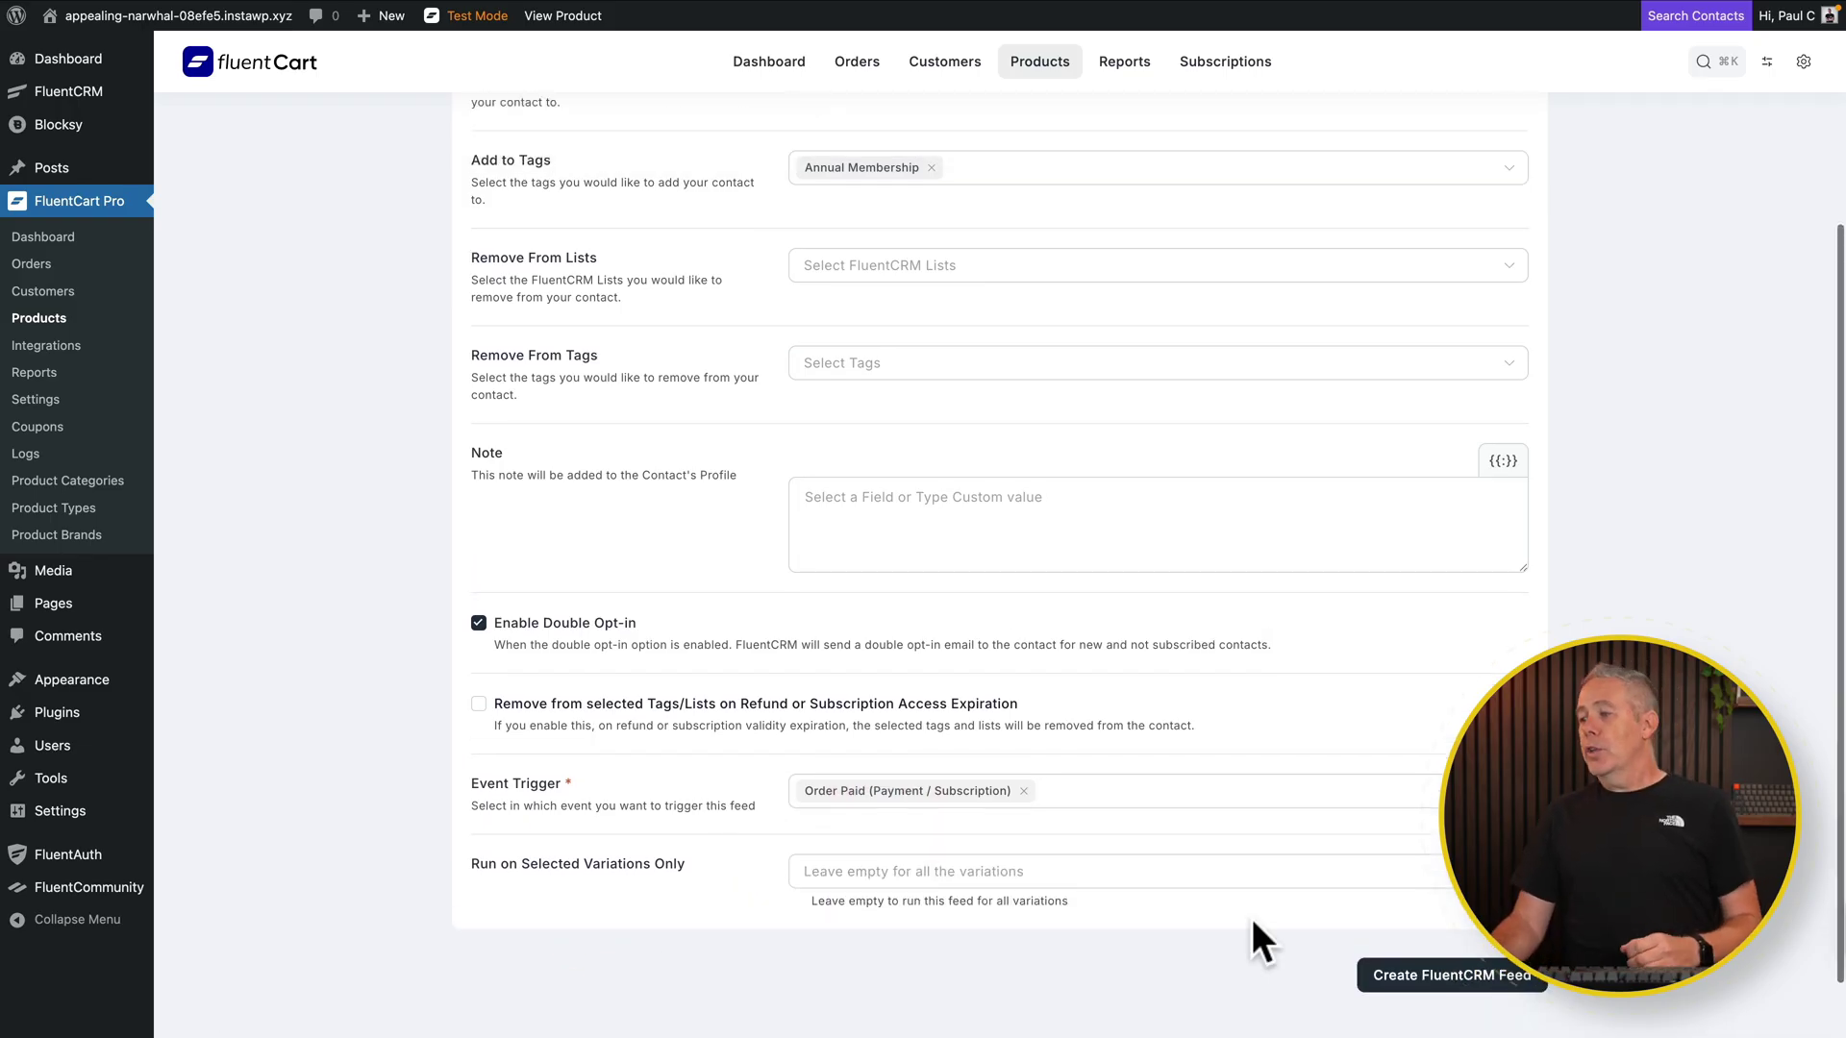
left_click(1432, 976)
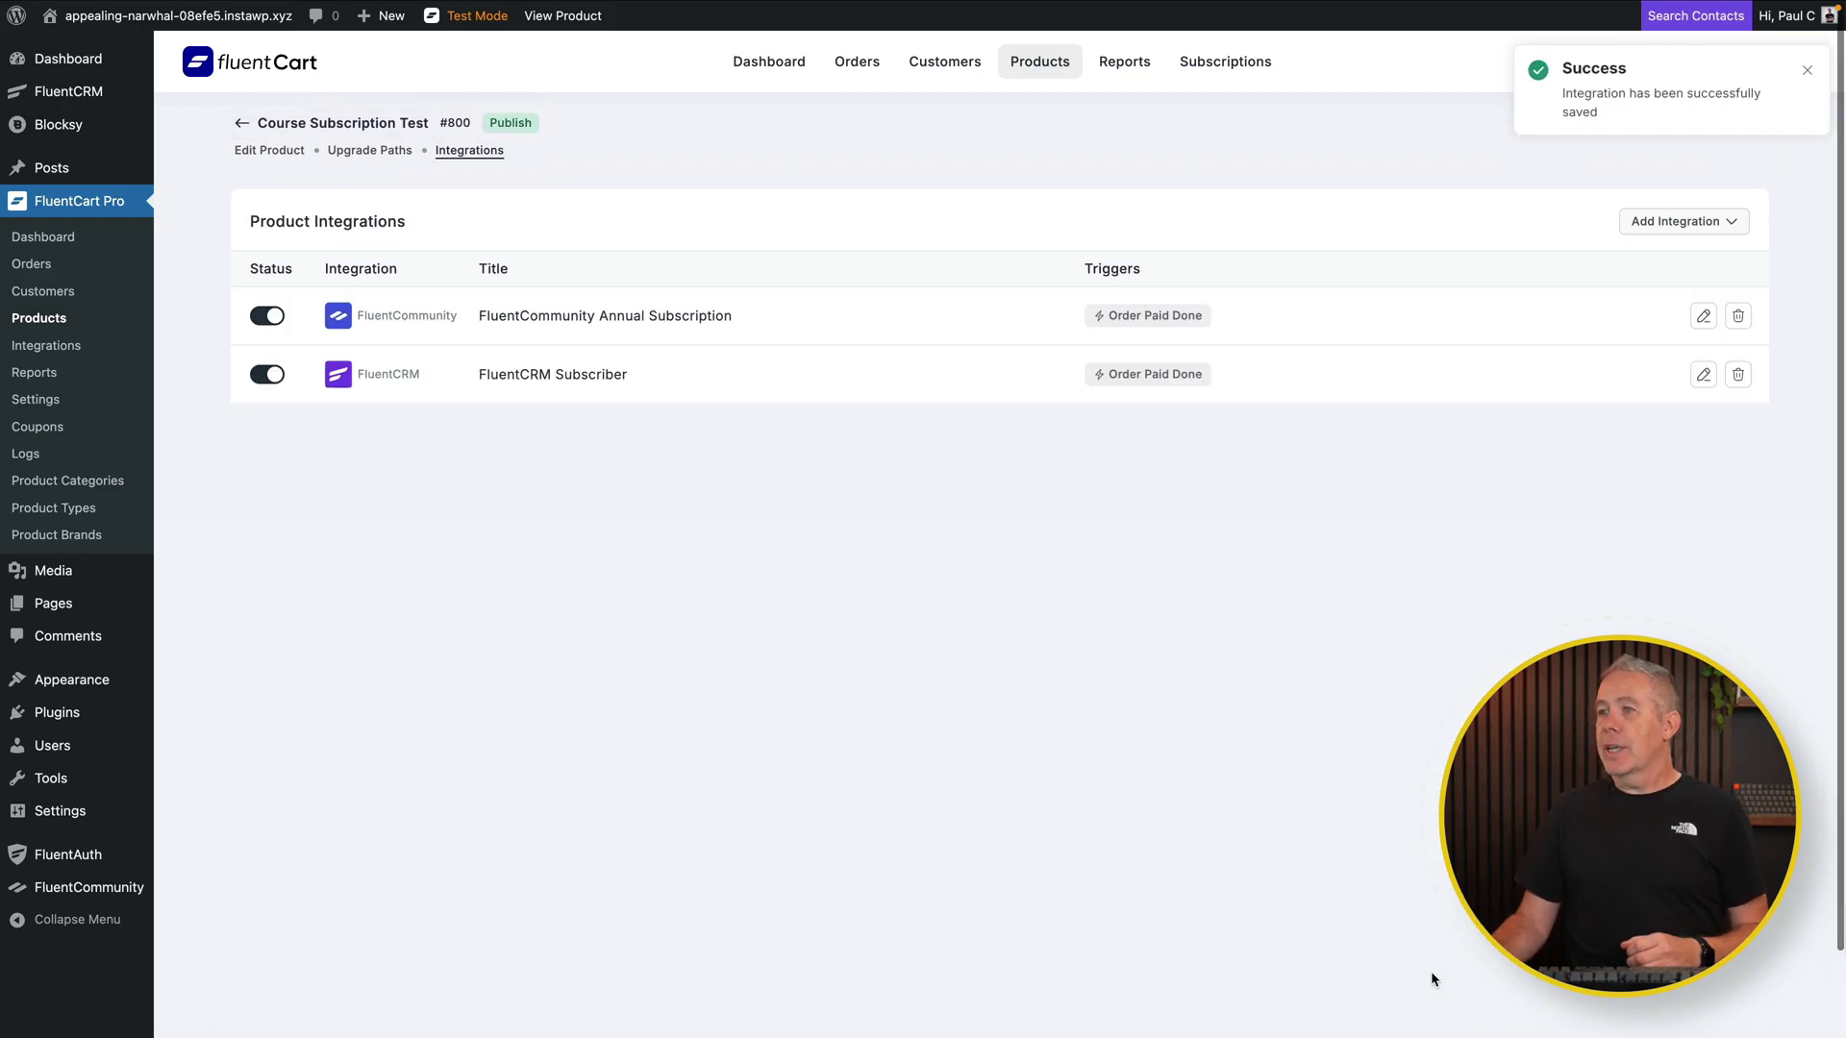